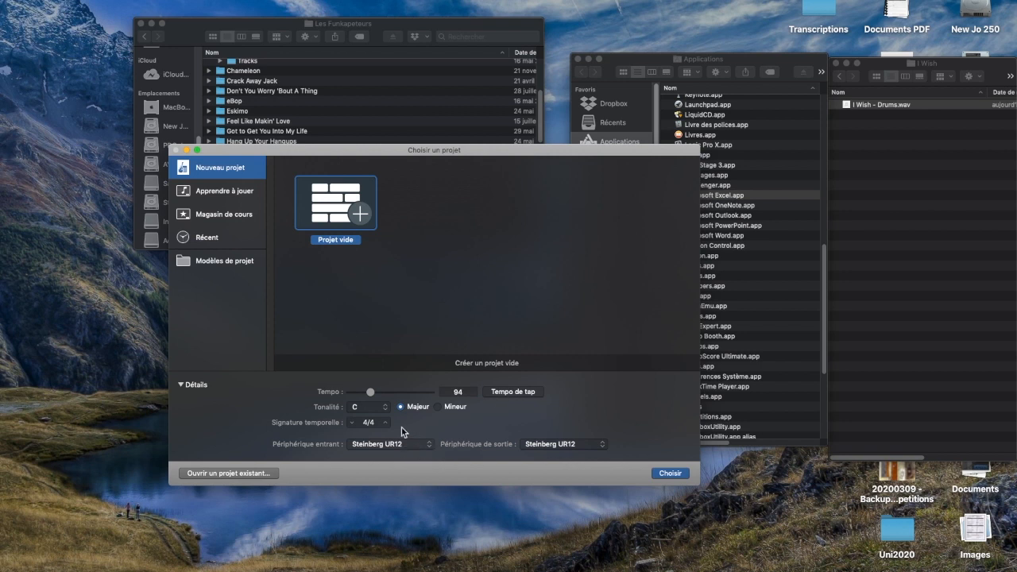
Step: Set both the input and output devices to Soundflower (64ch) and create the empty project
{"action": "left_click", "coordinate": [408, 446]}
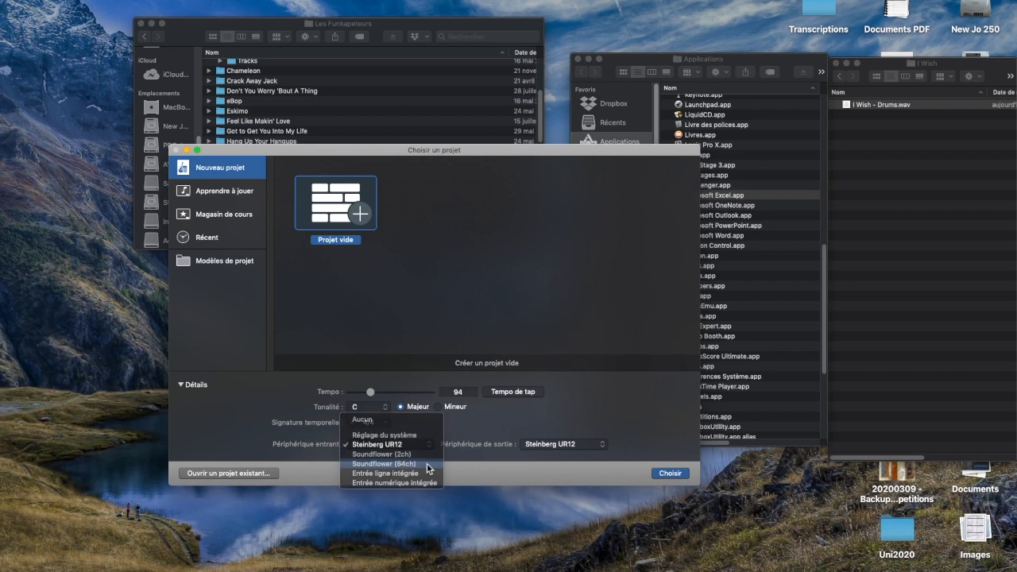
{"action": "left_click", "coordinate": [427, 465]}
{"action": "left_click", "coordinate": [546, 448]}
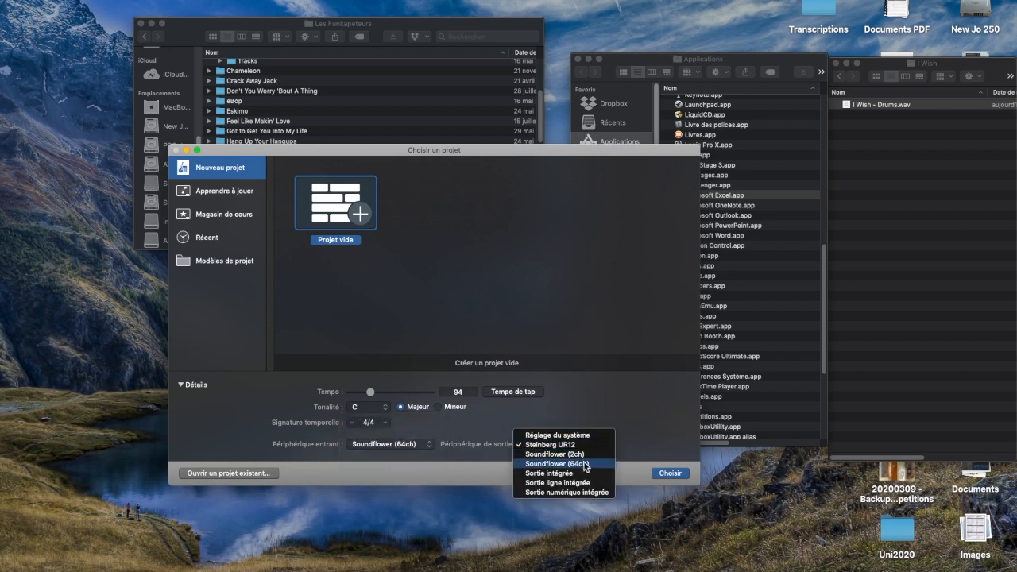
{"action": "left_click", "coordinate": [588, 464]}
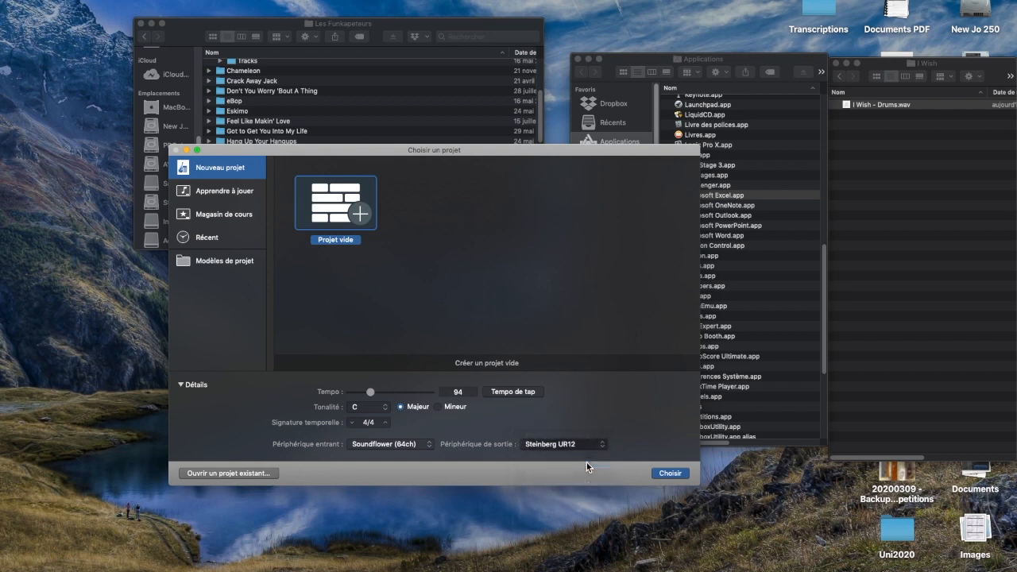
{"action": "left_click", "coordinate": [669, 473]}
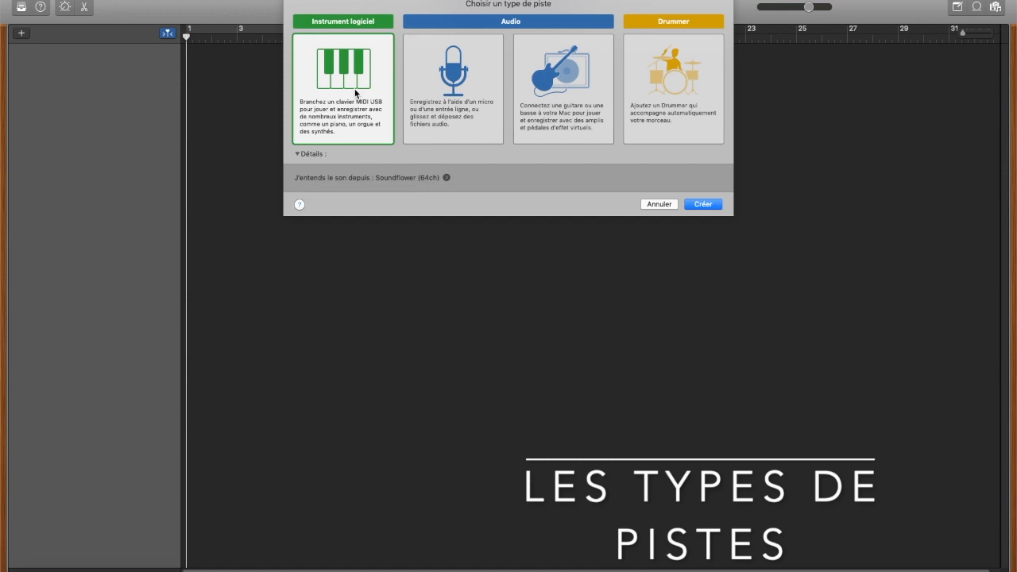
Step: Create a guitar or bass audio track on input 2 with input monitoring enabled
{"action": "left_click", "coordinate": [455, 91]}
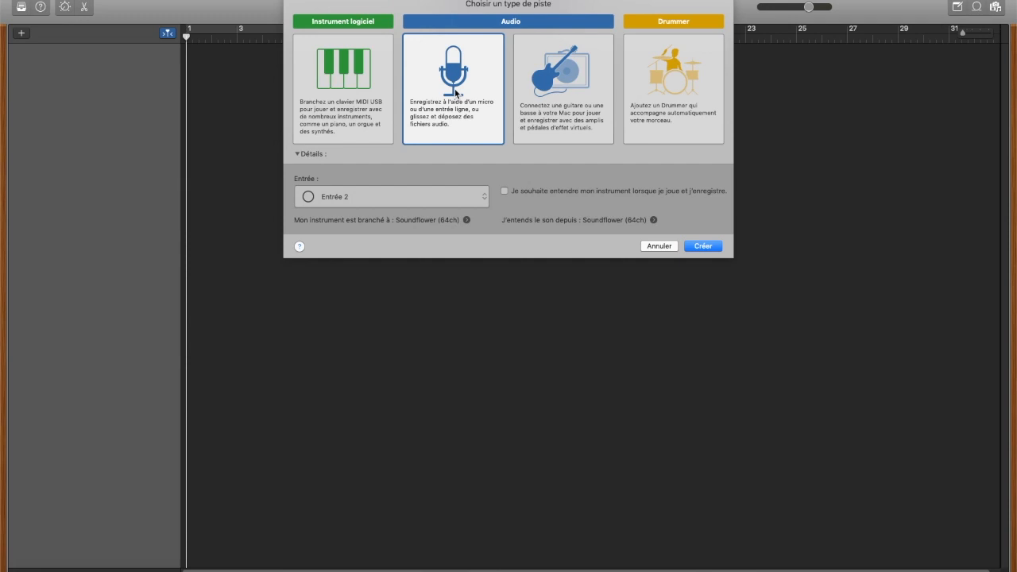
{"action": "left_click", "coordinate": [572, 74]}
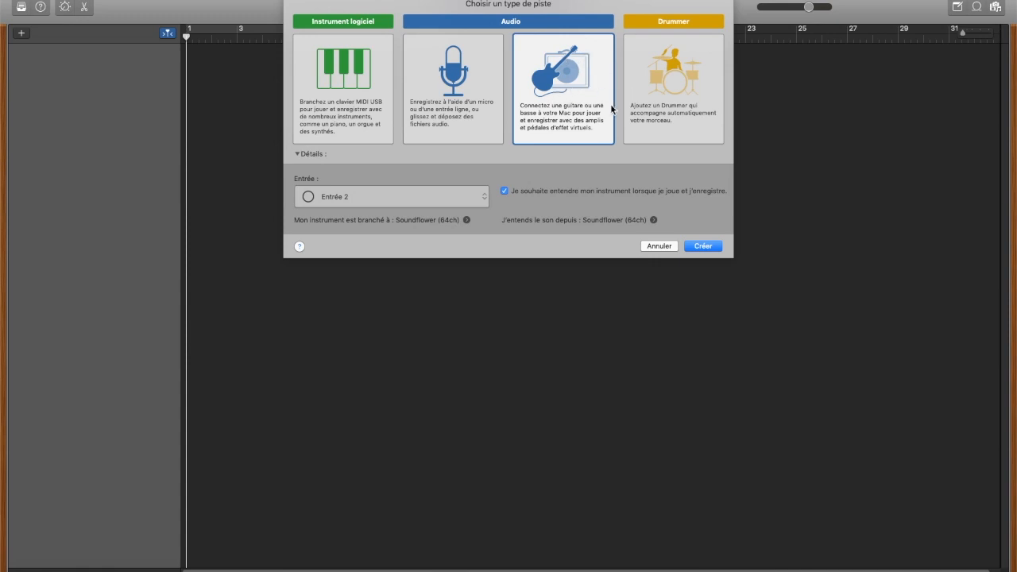
{"action": "left_click", "coordinate": [703, 245]}
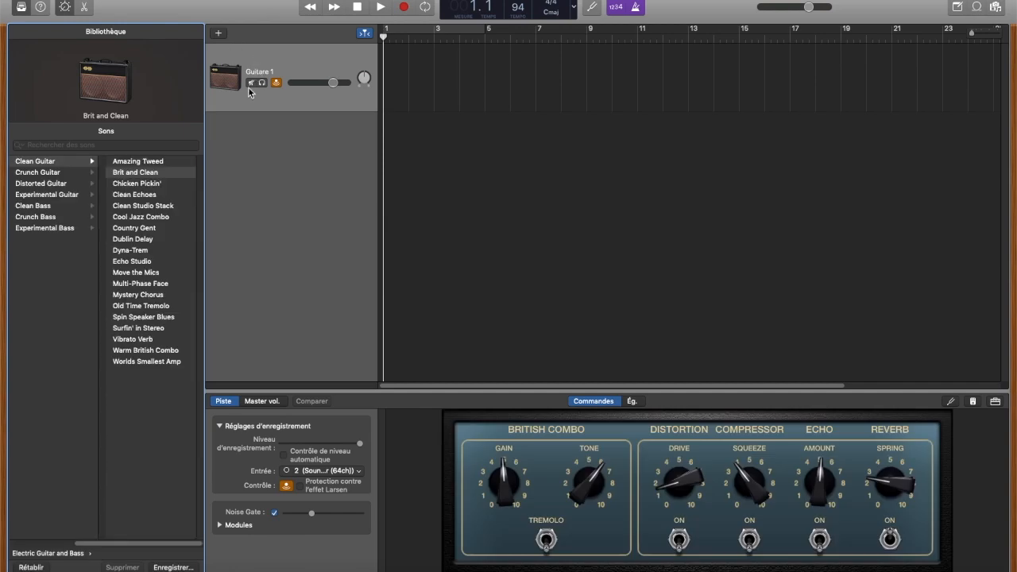
Step: Add a microphone audio track that records from input 1, with monitoring off
{"action": "left_click", "coordinate": [217, 34]}
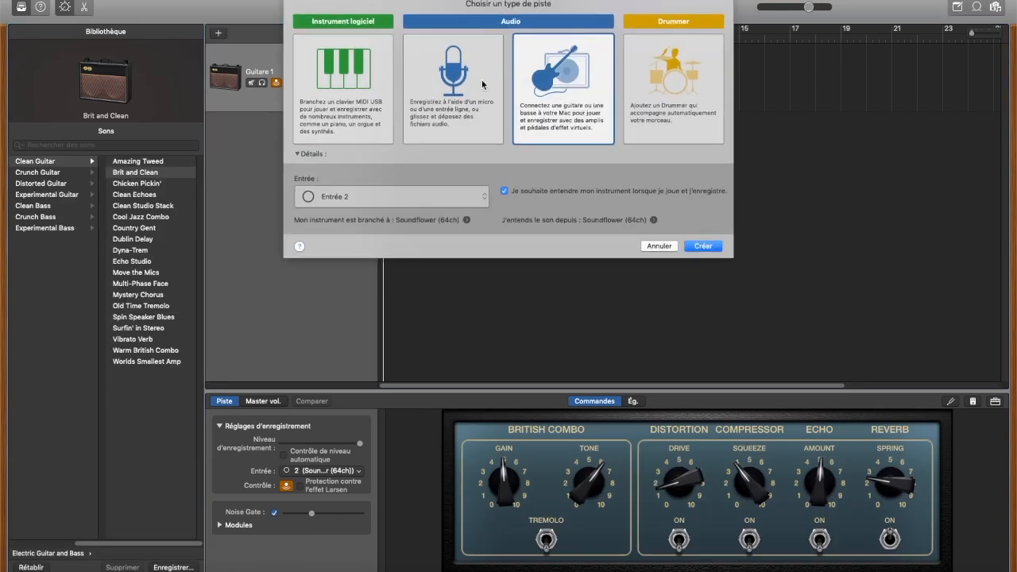
{"action": "left_click", "coordinate": [447, 102]}
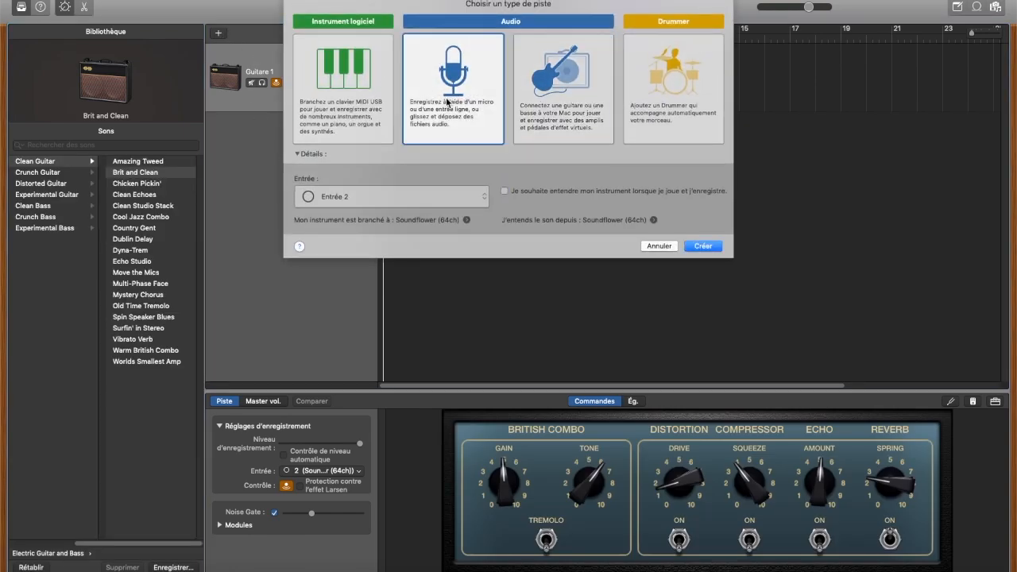
{"action": "left_click", "coordinate": [368, 193]}
{"action": "left_click", "coordinate": [354, 180]}
{"action": "left_click", "coordinate": [703, 246]}
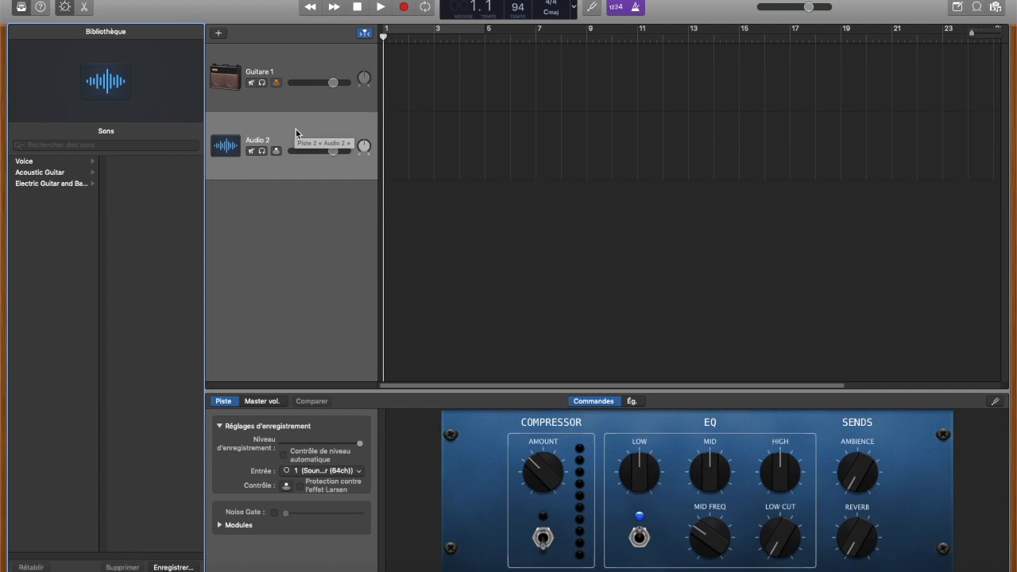
Step: Add a software instrument track to the project
{"action": "left_click", "coordinate": [219, 34]}
{"action": "left_click", "coordinate": [342, 101]}
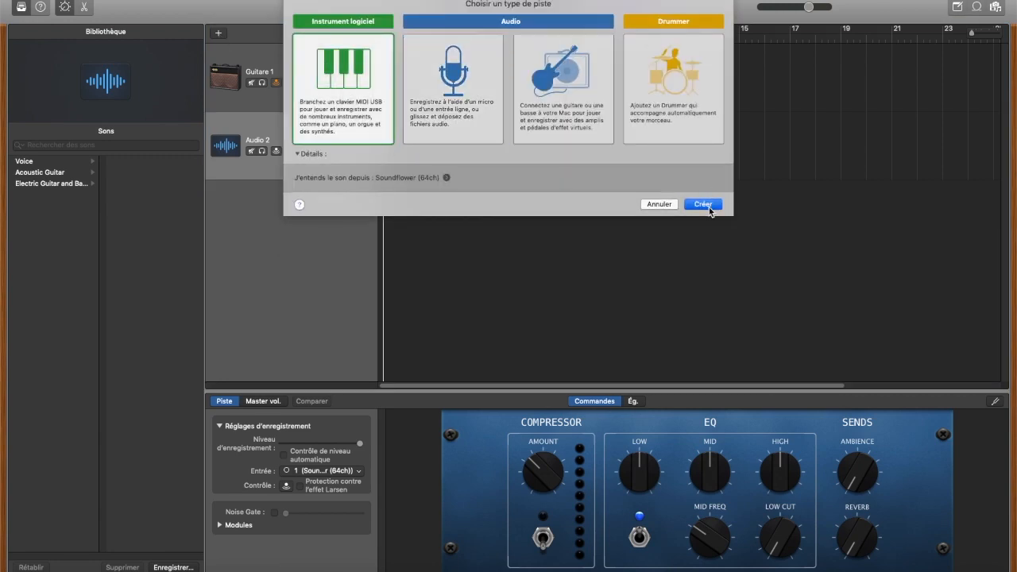
{"action": "left_click", "coordinate": [708, 207]}
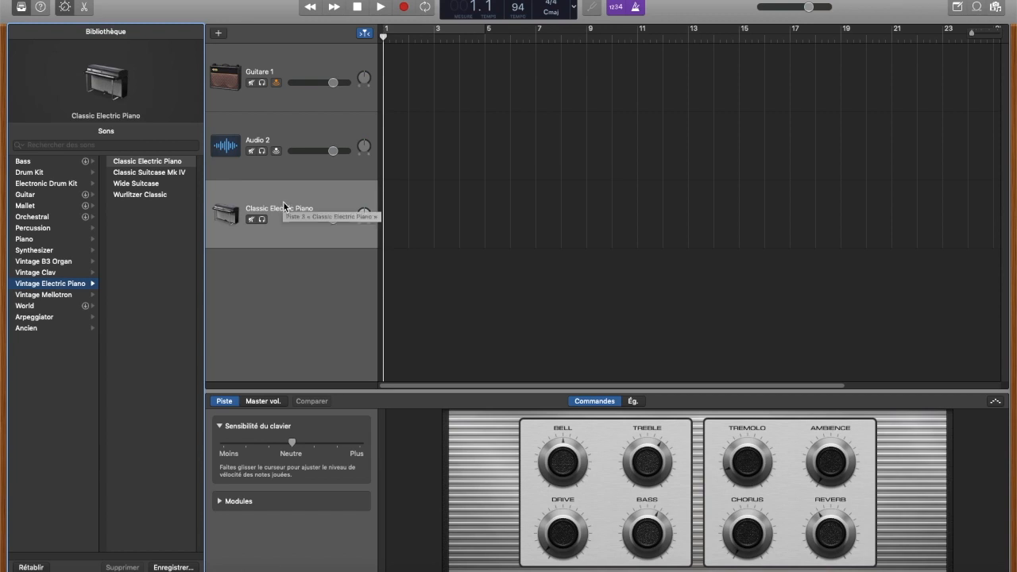
Step: Show the Musical Typing keyboard and record a short ascending melody of about two bars on the Classic Electric Piano track
{"action": "left_click", "coordinate": [375, 0]}
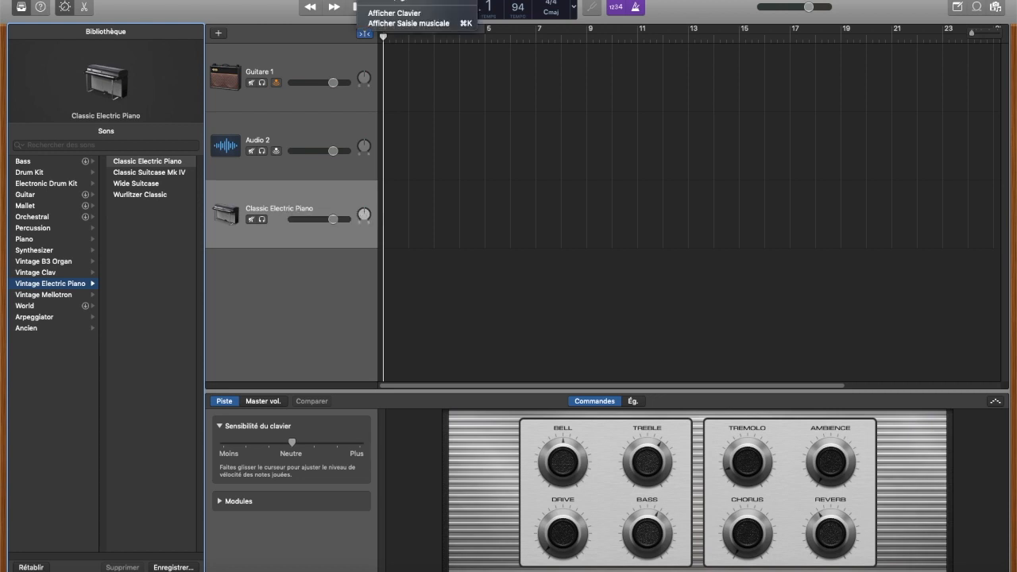
{"action": "left_click", "coordinate": [402, 23]}
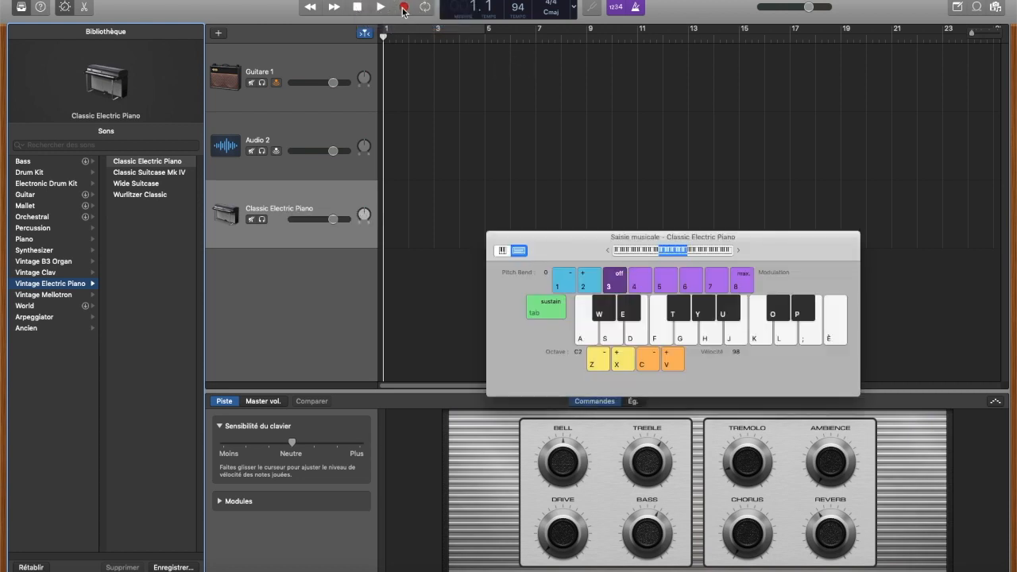
{"action": "left_click", "coordinate": [403, 8]}
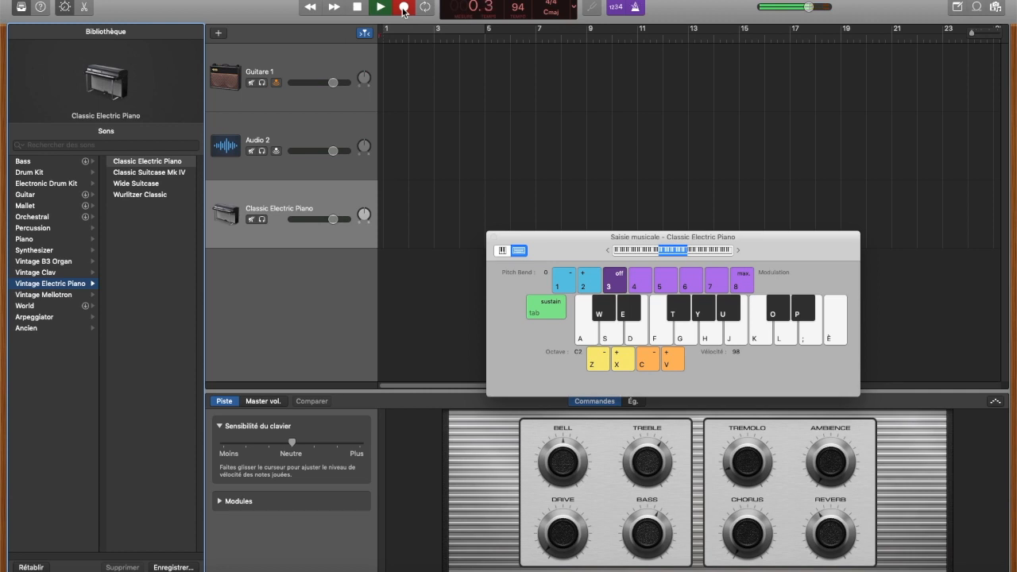
{"action": "key", "text": "a"}
{"action": "key", "text": "s"}
{"action": "key", "text": "d"}
{"action": "key", "text": "g"}
{"action": "key", "text": "h"}
{"action": "key", "text": "j"}
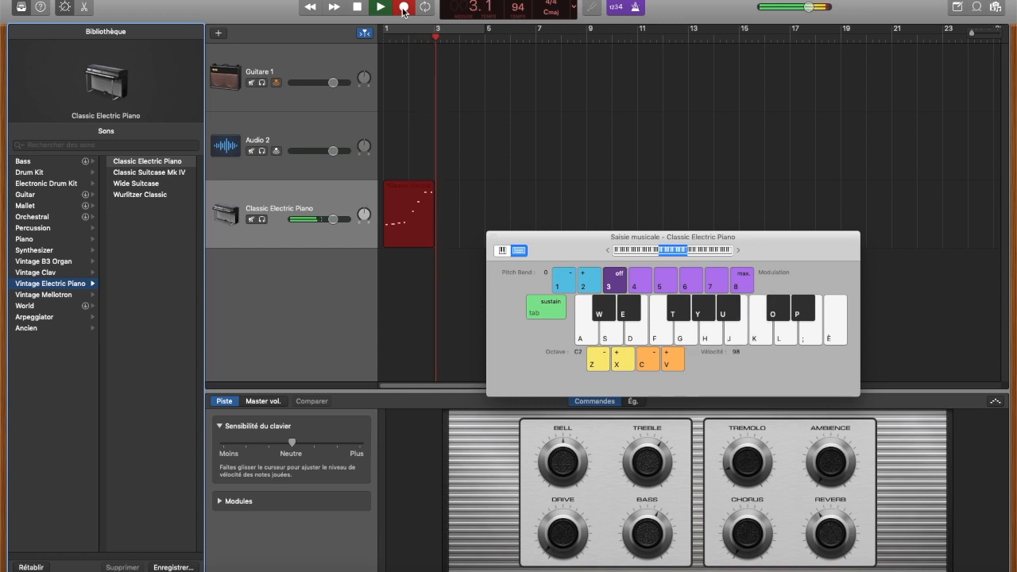
{"action": "left_click", "coordinate": [403, 11]}
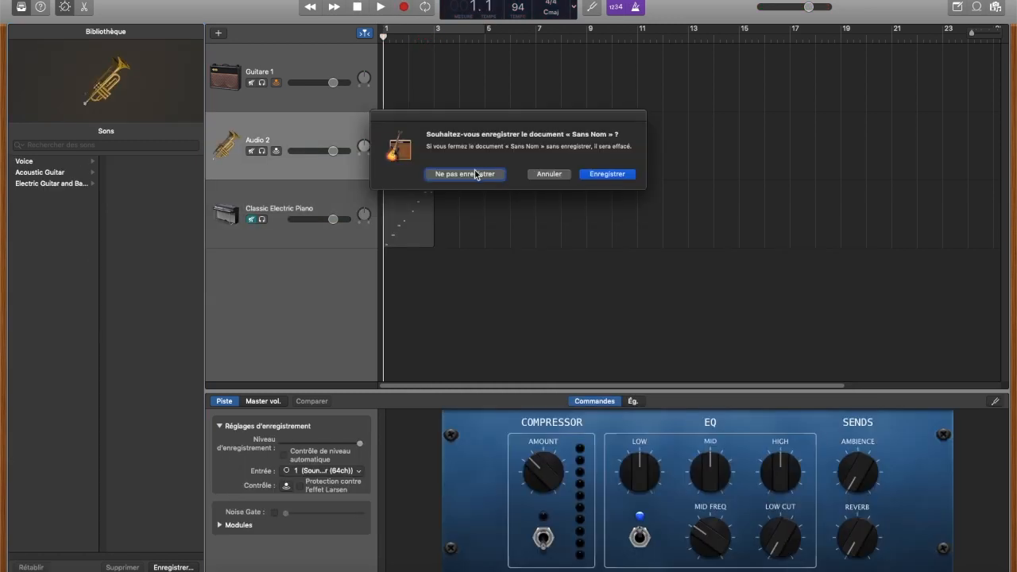
{"action": "left_click", "coordinate": [475, 174]}
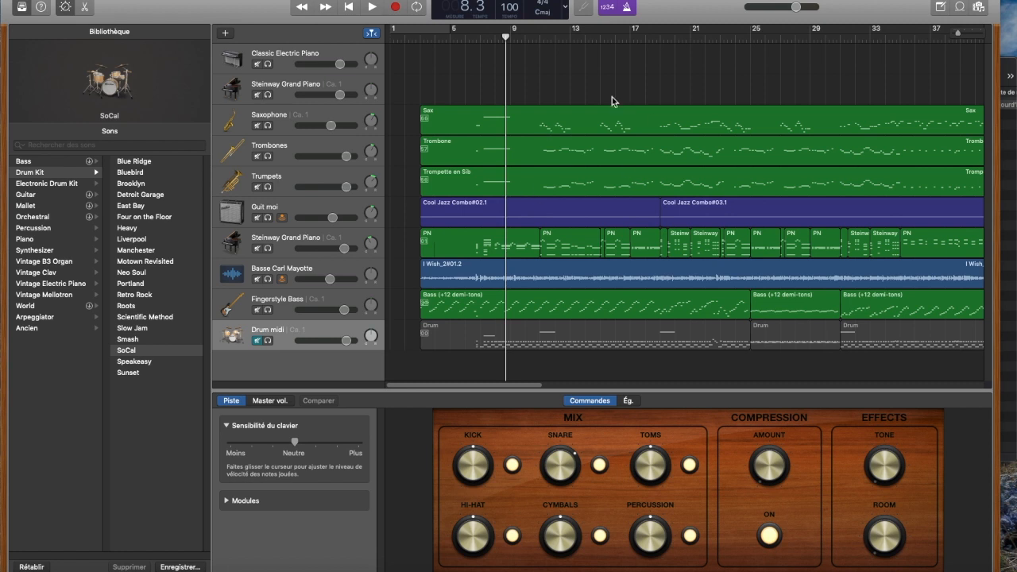
Step: Play the full arrangement from about bar 11 for a couple of bars, and stop playback
{"action": "left_click", "coordinate": [547, 39]}
{"action": "key", "text": "space"}
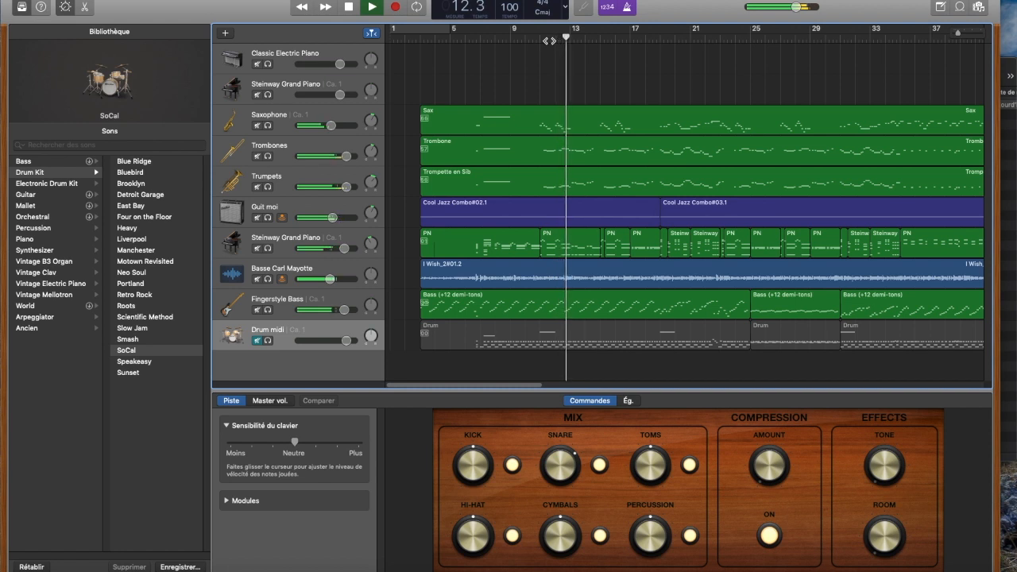
{"action": "key", "text": "space"}
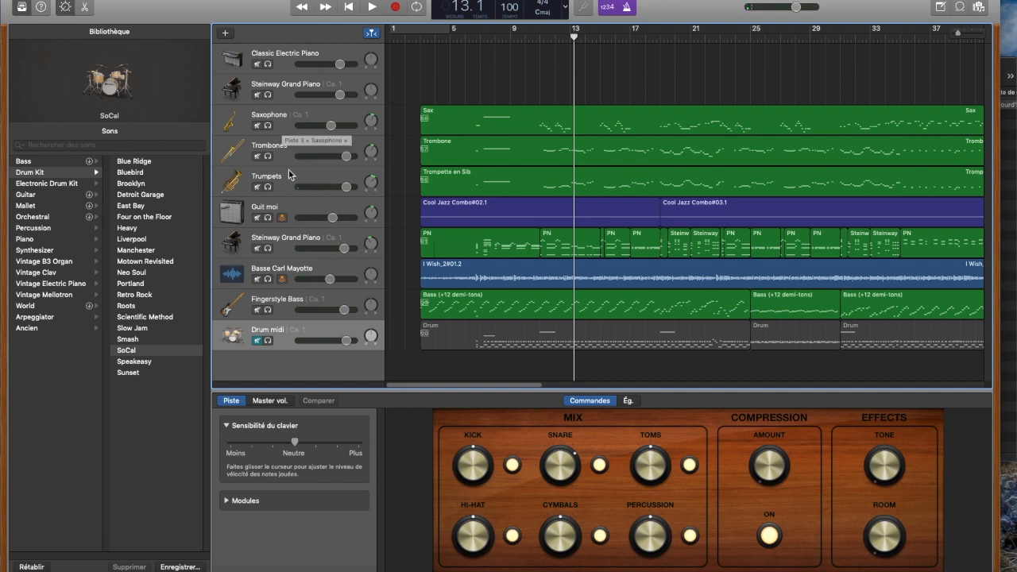
Step: Examine the Guit moi track with the timeline magnified, and select the audio bass track to view its settings
{"action": "left_click", "coordinate": [301, 207]}
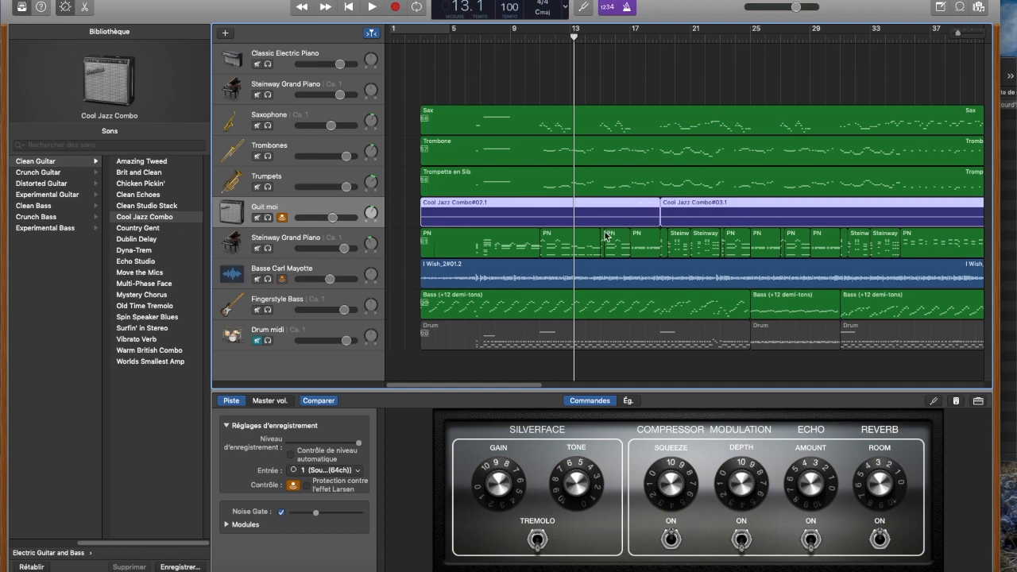
{"action": "key", "text": "super+Right"}
{"action": "key", "text": "super+Right"}
{"action": "key", "text": "super+Right"}
{"action": "key", "text": "super+Right"}
{"action": "key", "text": "super+Left"}
{"action": "key", "text": "super+Left"}
{"action": "key", "text": "super+Left"}
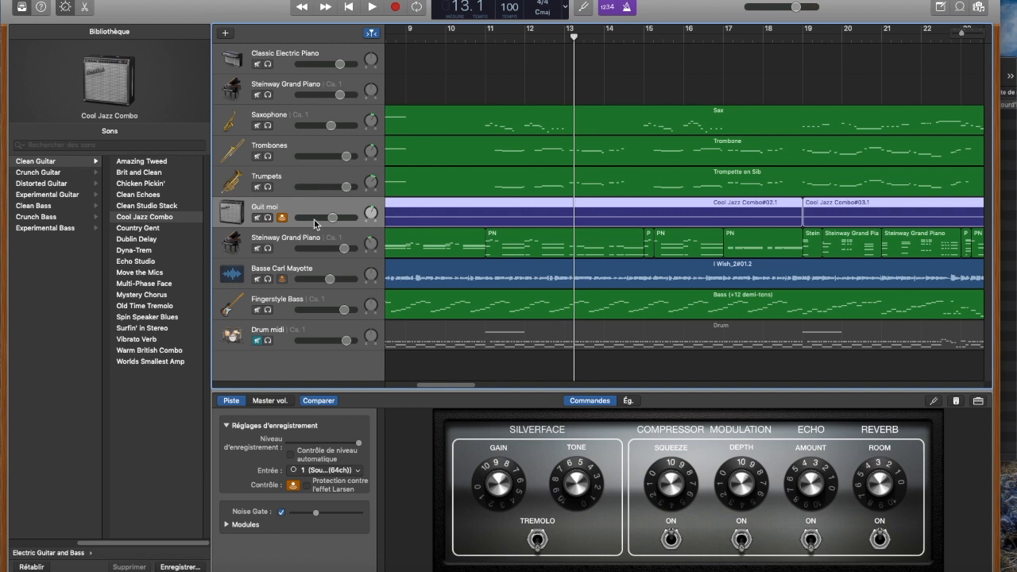
{"action": "left_click", "coordinate": [330, 267]}
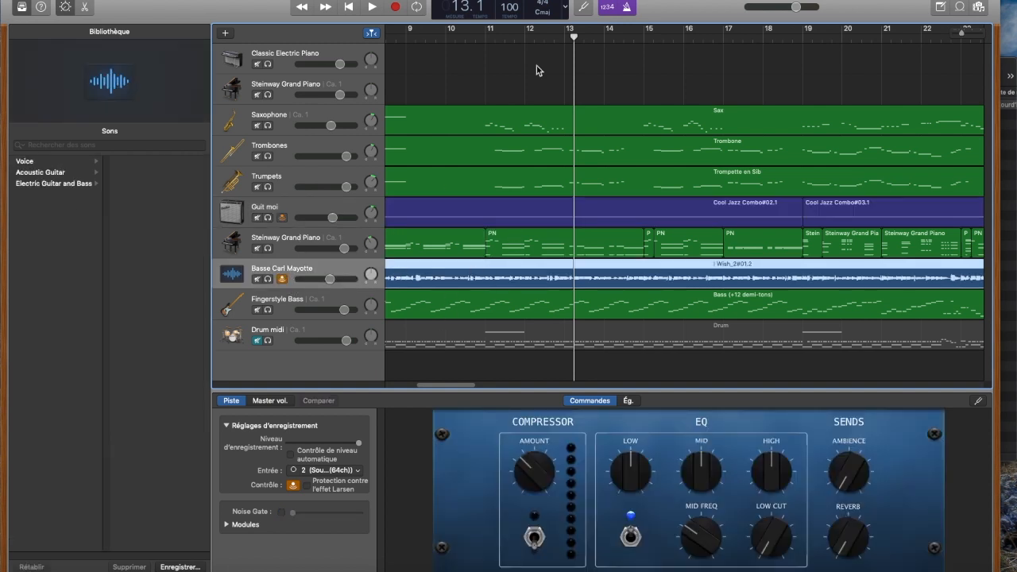
Step: Play the arrangement from bar 11 and briefly mute the audio bass track to hear the mix without it
{"action": "left_click", "coordinate": [488, 38]}
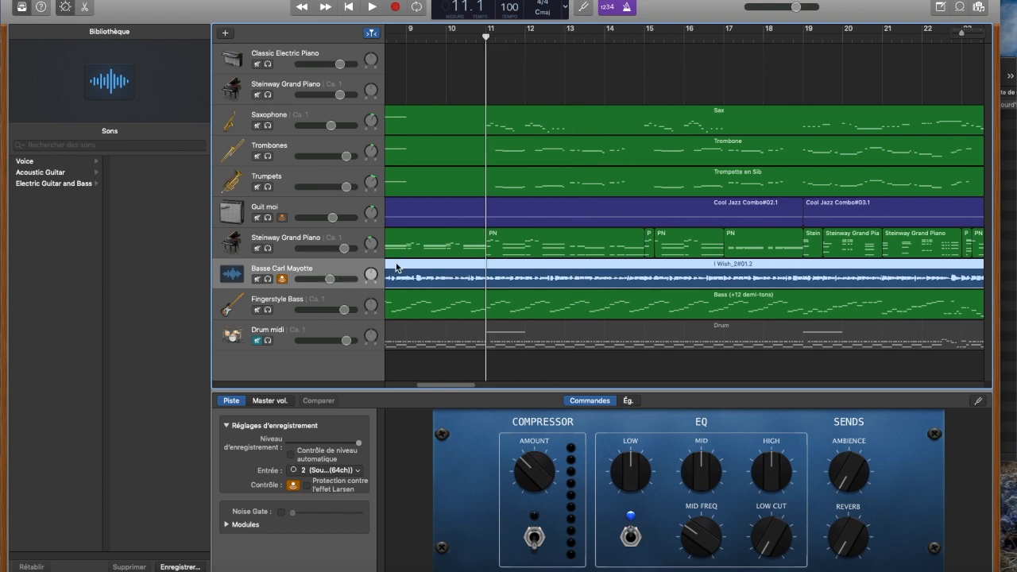
{"action": "key", "text": "space"}
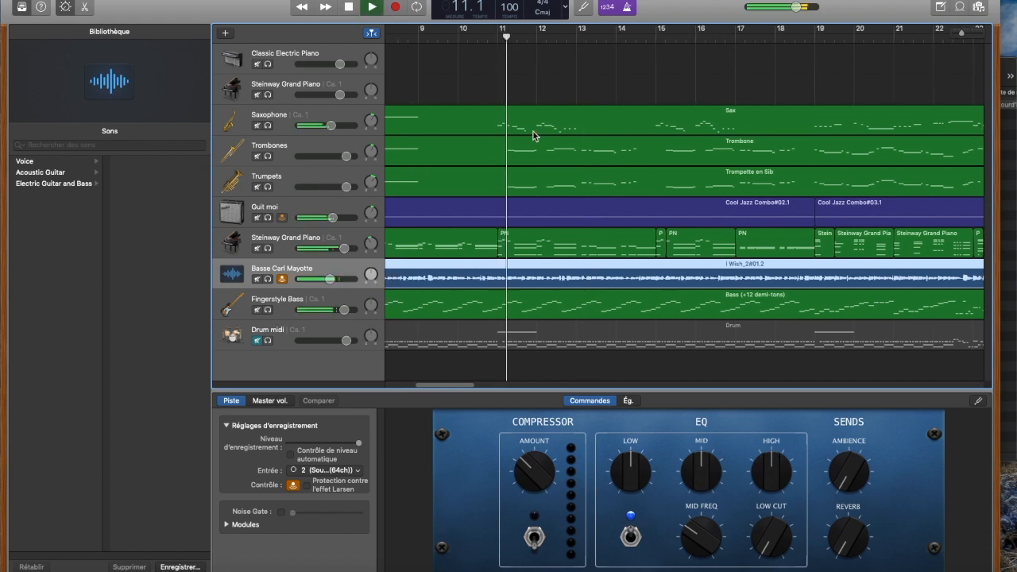
{"action": "left_click", "coordinate": [258, 279]}
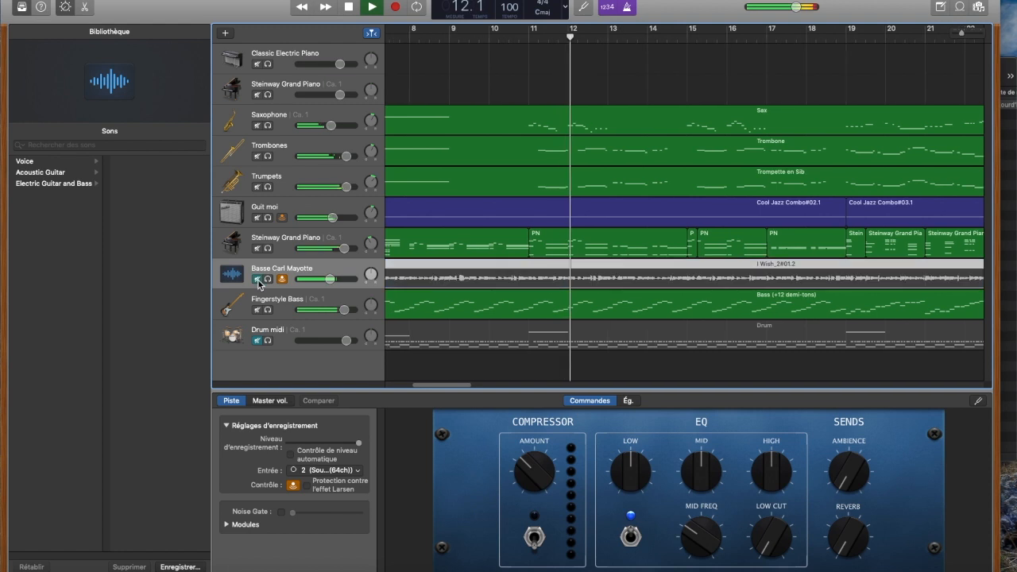
{"action": "left_click", "coordinate": [257, 280]}
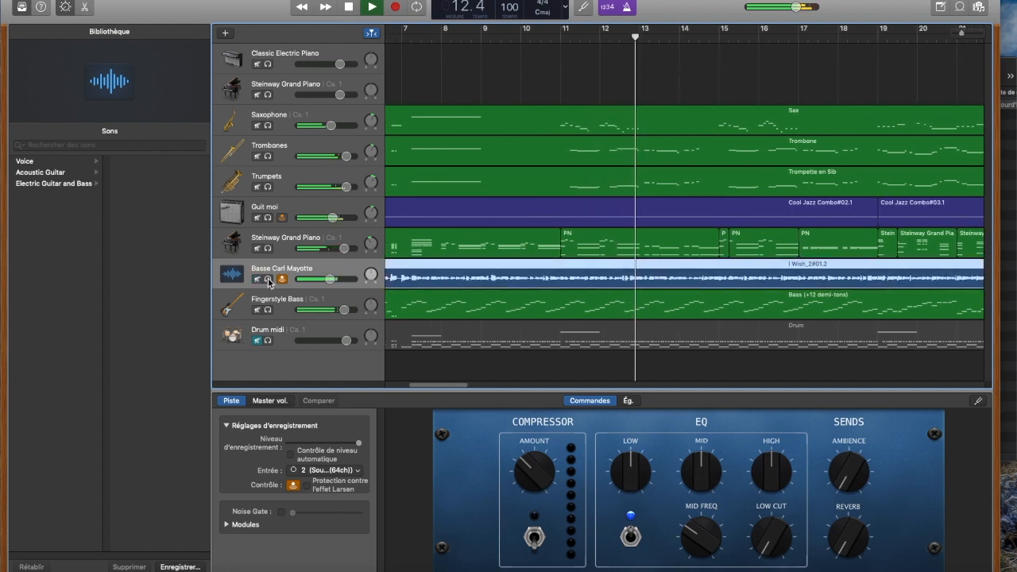
Step: Listen to the audio bass and Fingerstyle Bass tracks one at a time in solo, and stop playback
{"action": "left_click", "coordinate": [268, 280]}
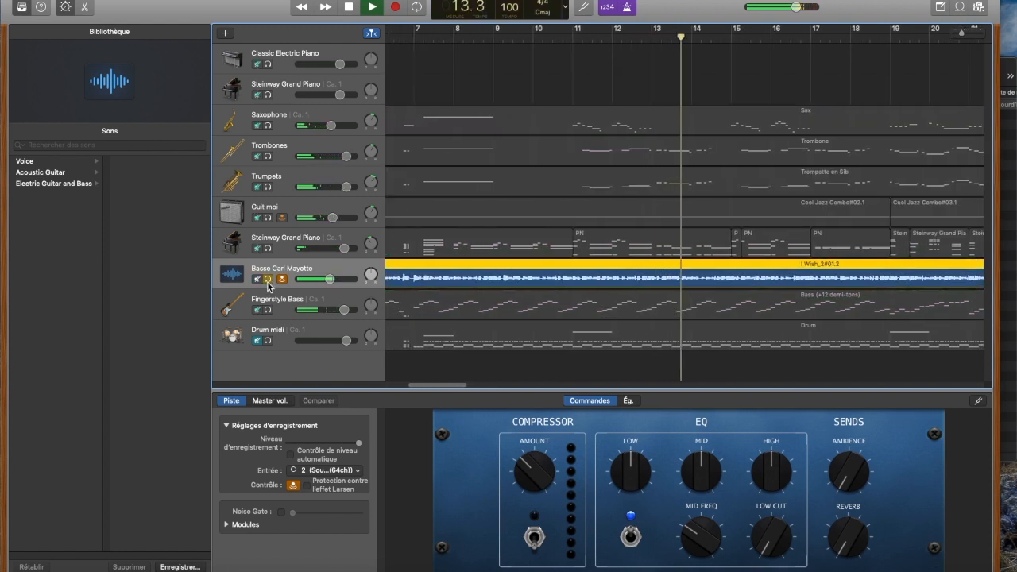
{"action": "left_click", "coordinate": [268, 279]}
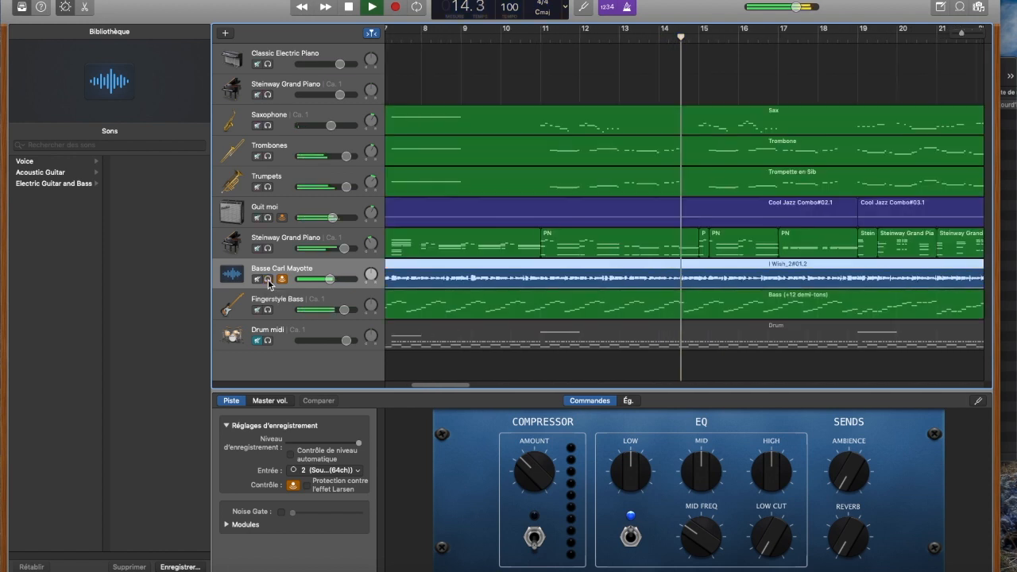
{"action": "left_click", "coordinate": [268, 310]}
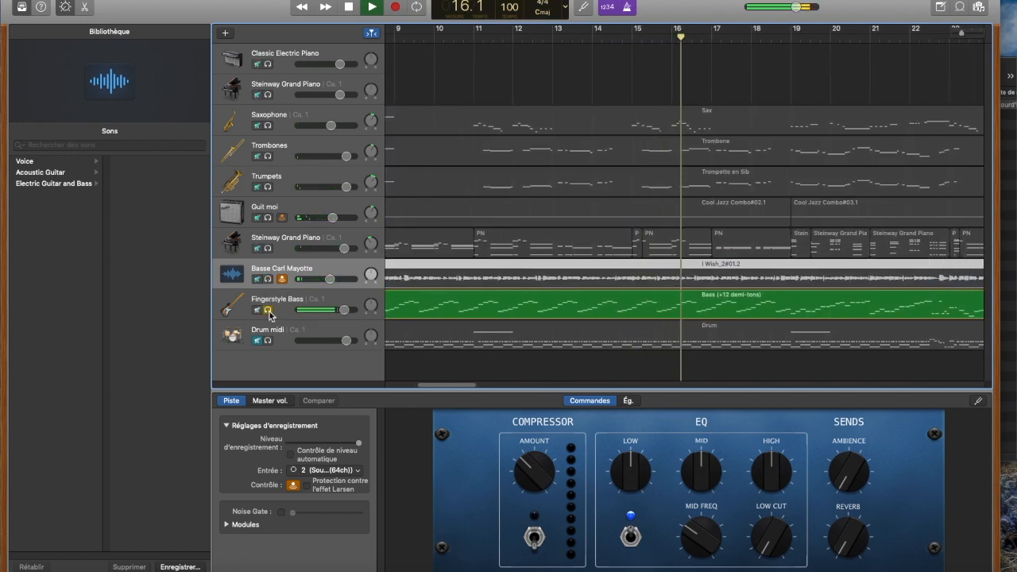
{"action": "left_click", "coordinate": [268, 309]}
{"action": "key", "text": "space"}
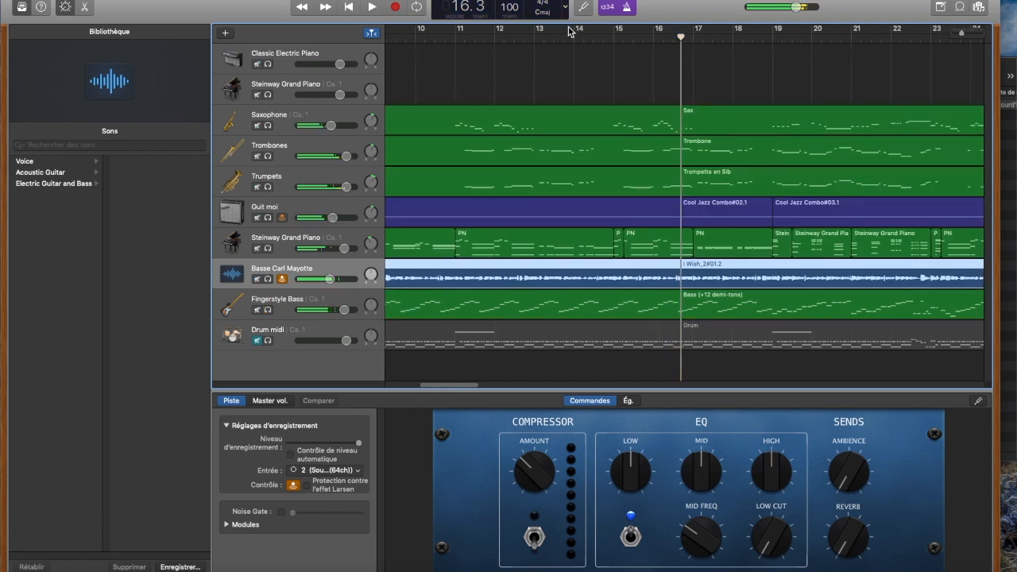
Step: Replay from bar 11, briefly mute the Fingerstyle Bass track, and unmute the Drum midi track
{"action": "left_click", "coordinate": [484, 30]}
{"action": "key", "text": "space"}
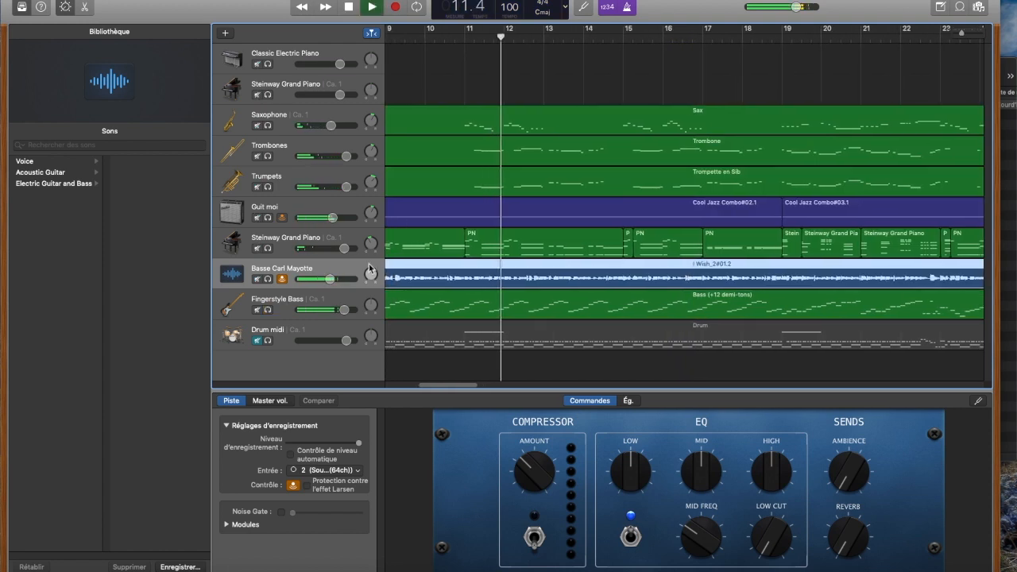
{"action": "left_click", "coordinate": [257, 310]}
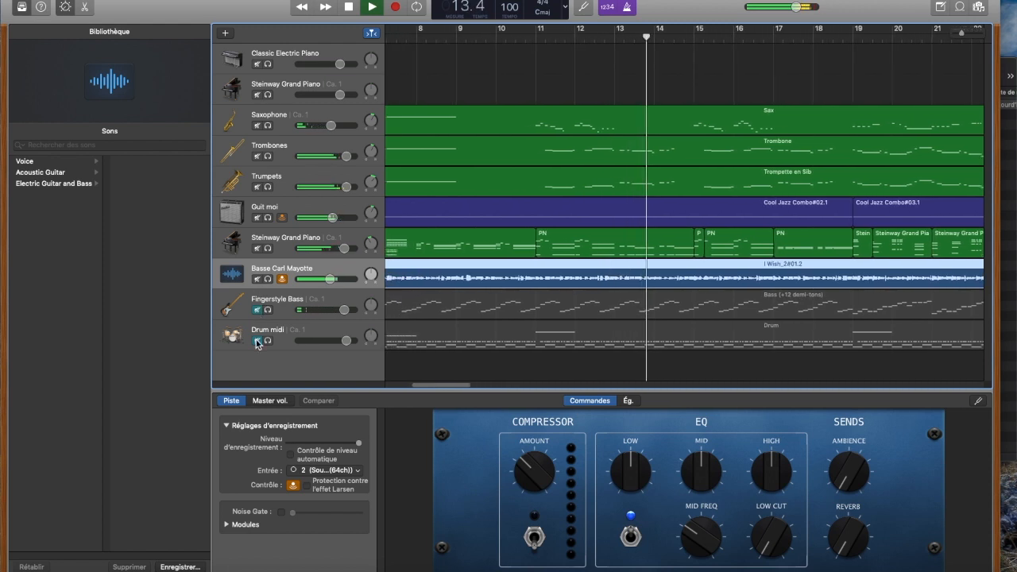
{"action": "left_click", "coordinate": [257, 340]}
{"action": "left_click", "coordinate": [257, 310]}
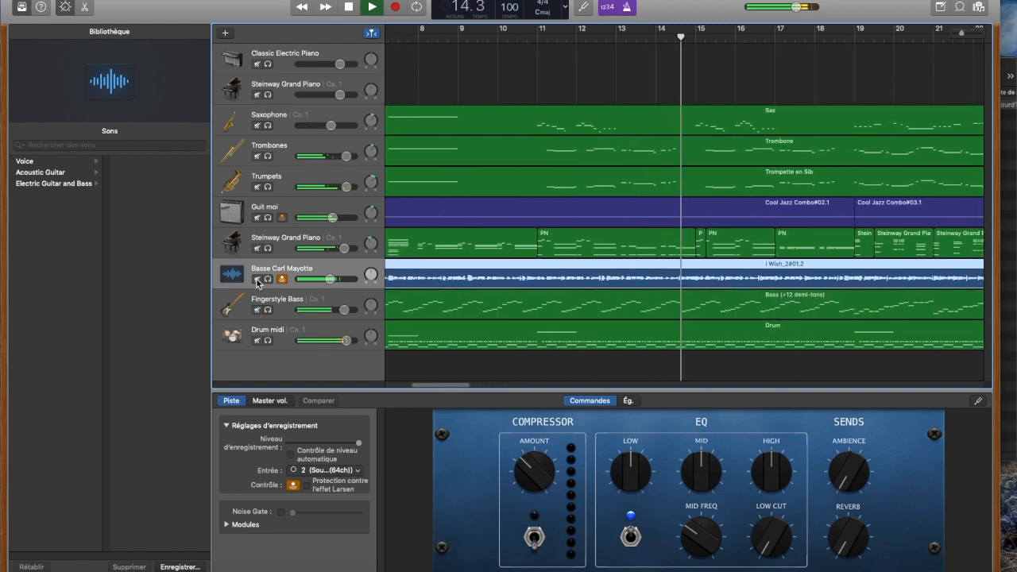
Step: Briefly mute the audio bass track during playback, stop playback, and hide the Smart Controls
{"action": "left_click", "coordinate": [258, 279]}
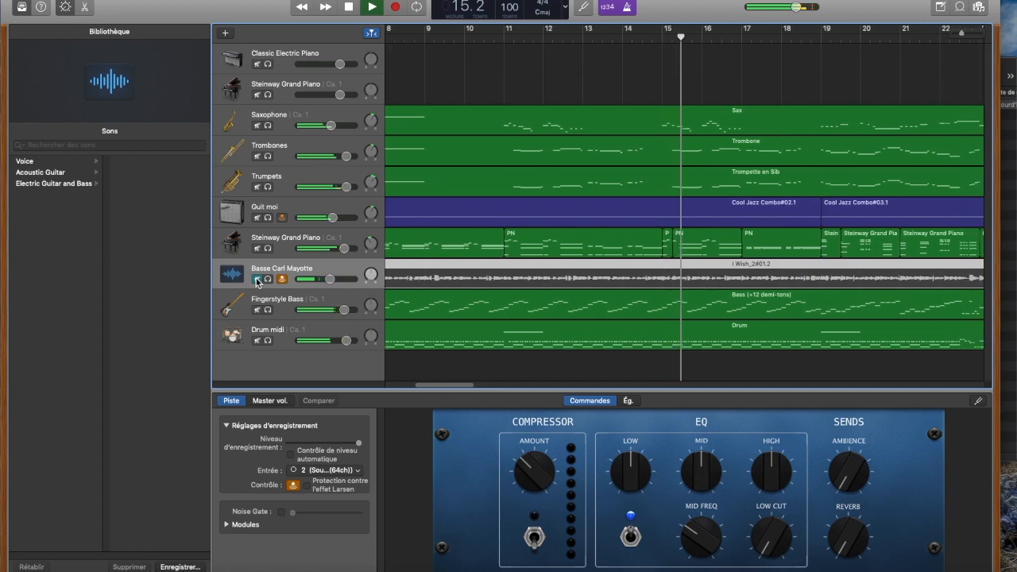
{"action": "left_click", "coordinate": [257, 279]}
{"action": "key", "text": "space"}
{"action": "key", "text": "b"}
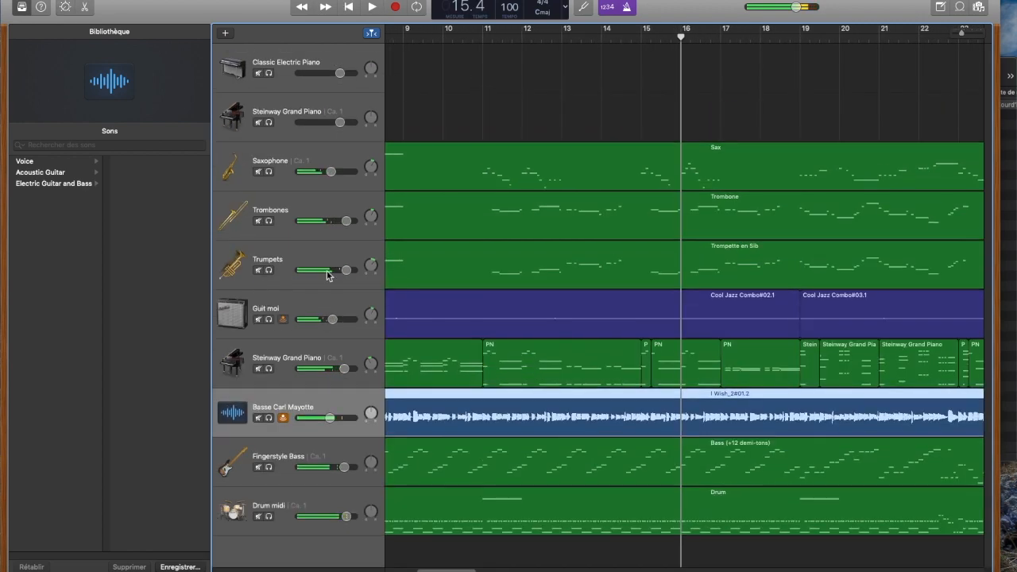
Step: Select the Guit moi track and briefly hide the Library before showing its amp sounds again
{"action": "left_click", "coordinate": [306, 305]}
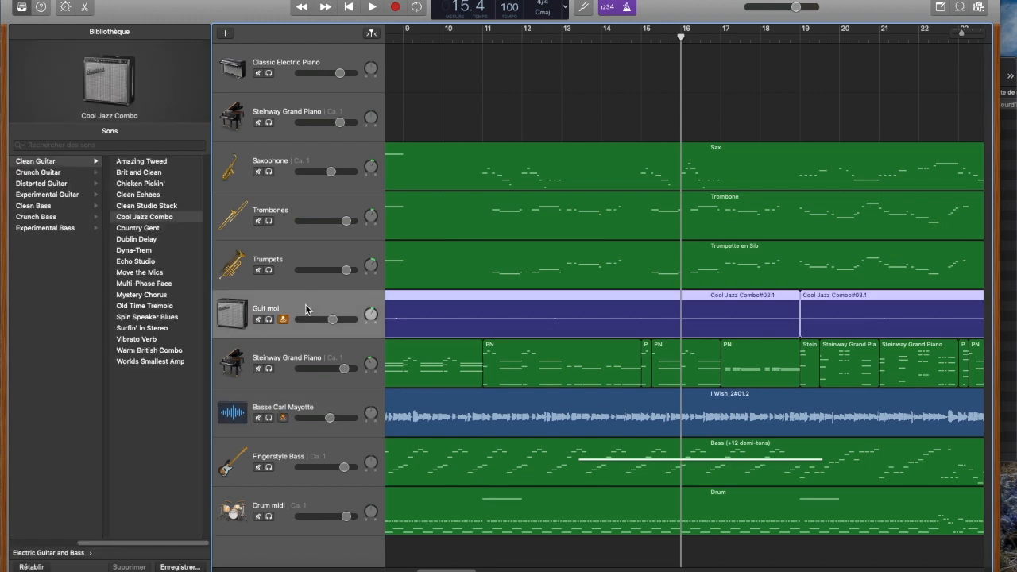
{"action": "left_click", "coordinate": [21, 7]}
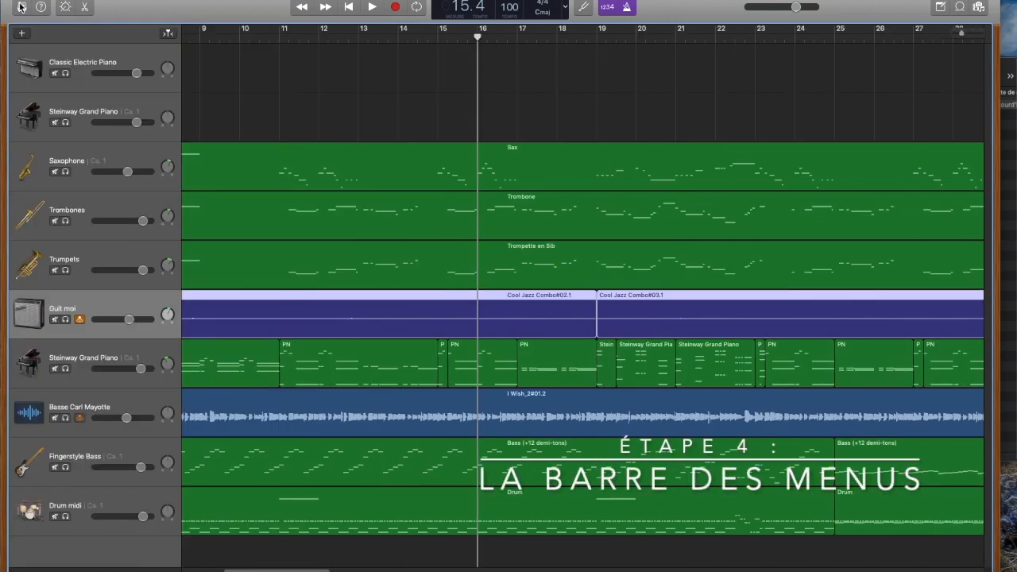
{"action": "left_click", "coordinate": [22, 7]}
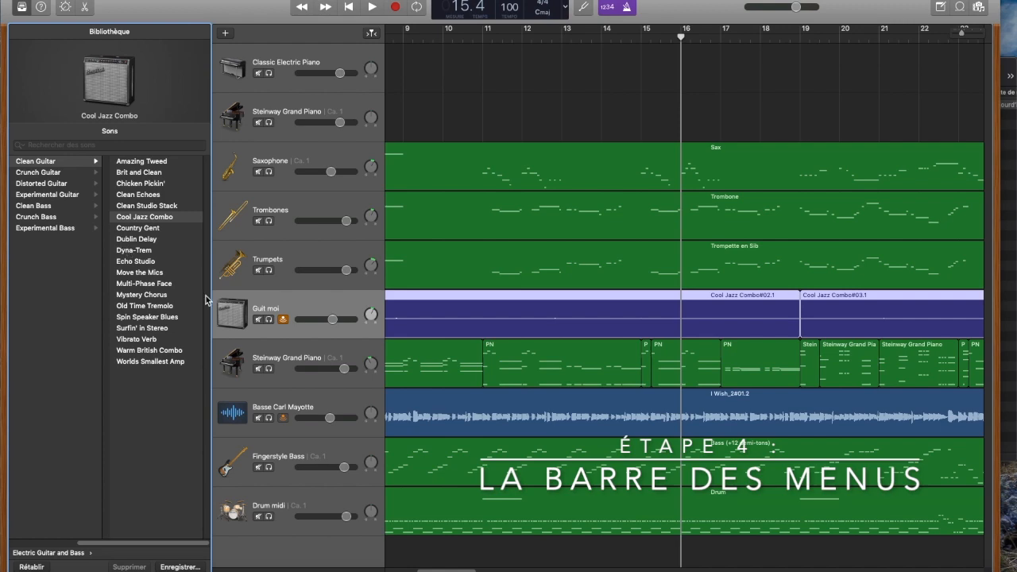
Step: Turn on cycle mode, set the cycle area to bars 21 to 23, and start looped playback
{"action": "left_click", "coordinate": [417, 10]}
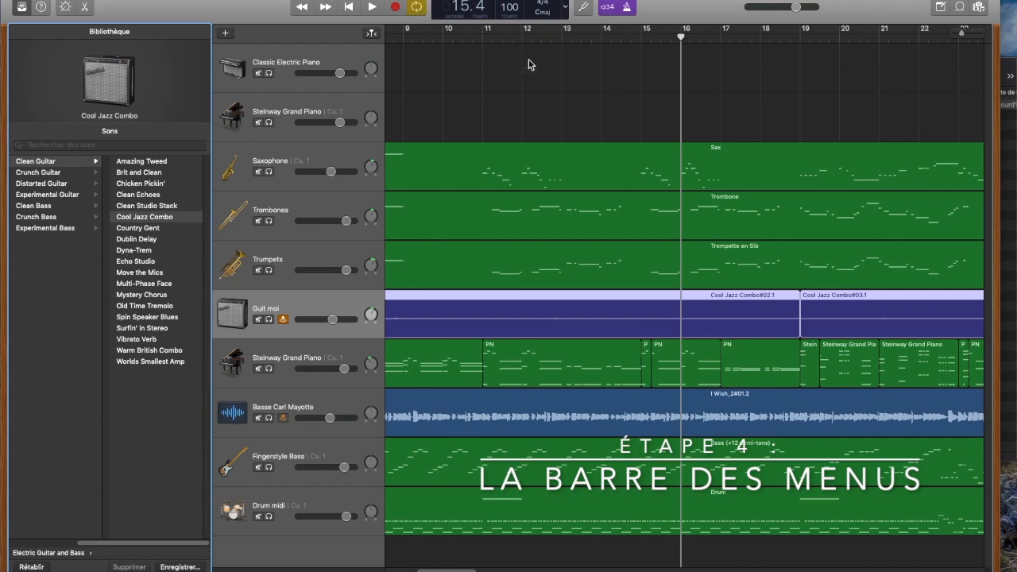
{"action": "scroll", "coordinate": [531, 64], "scroll_direction": "down", "scroll_amount": 10}
{"action": "scroll", "coordinate": [483, 70], "scroll_direction": "up", "scroll_amount": 10}
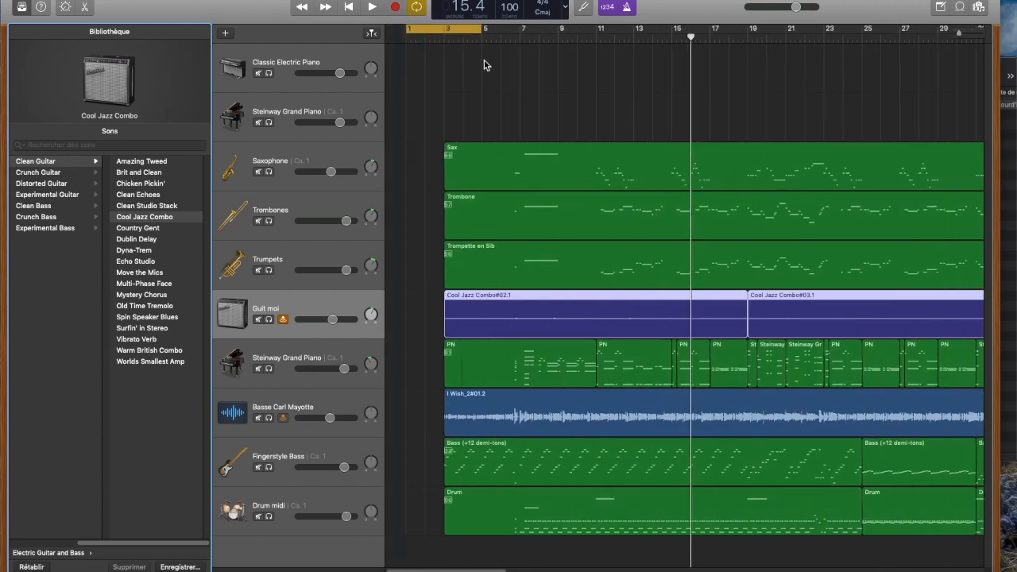
{"action": "left_click_drag", "start_coordinate": [447, 34], "coordinate": [825, 64]}
{"action": "left_click_drag", "start_coordinate": [847, 33], "coordinate": [808, 32]}
{"action": "key", "text": "space"}
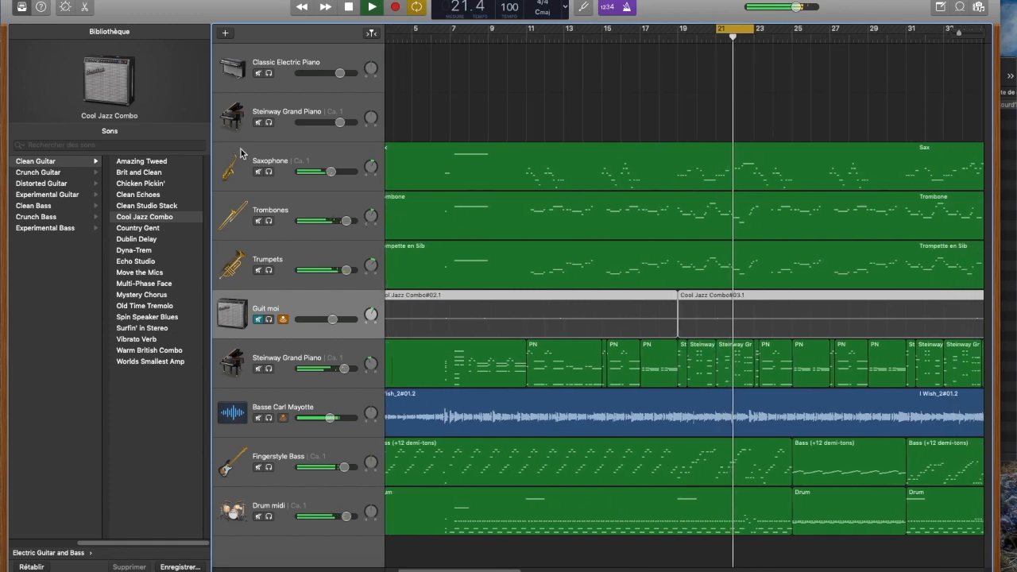
Step: Audition the Surfin' in Stereo and Echo Studio sounds on Guit moi, unmuted and in solo, and return to Cool Jazz Combo
{"action": "left_click", "coordinate": [139, 271]}
{"action": "left_click", "coordinate": [139, 328]}
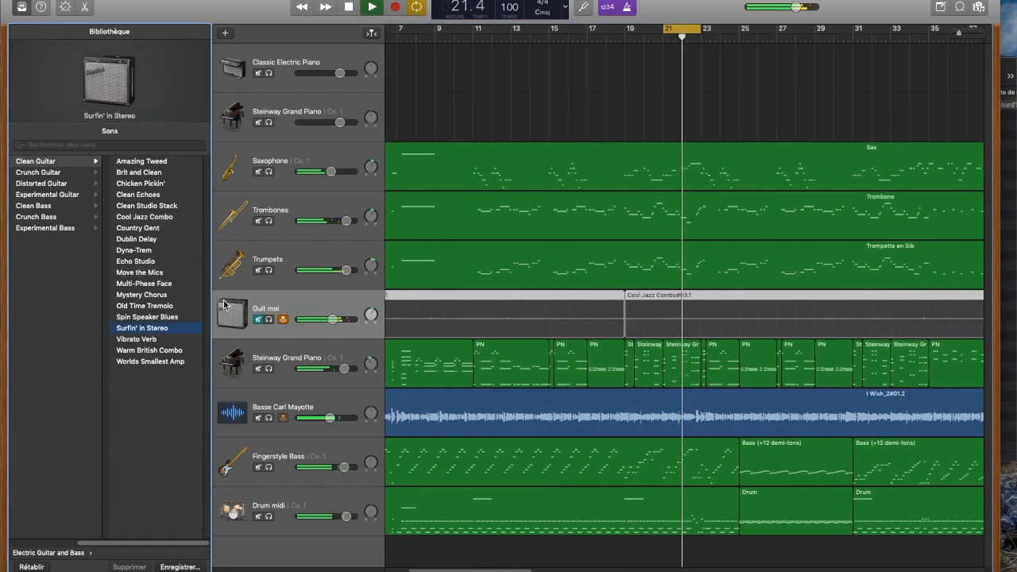
{"action": "left_click", "coordinate": [257, 320]}
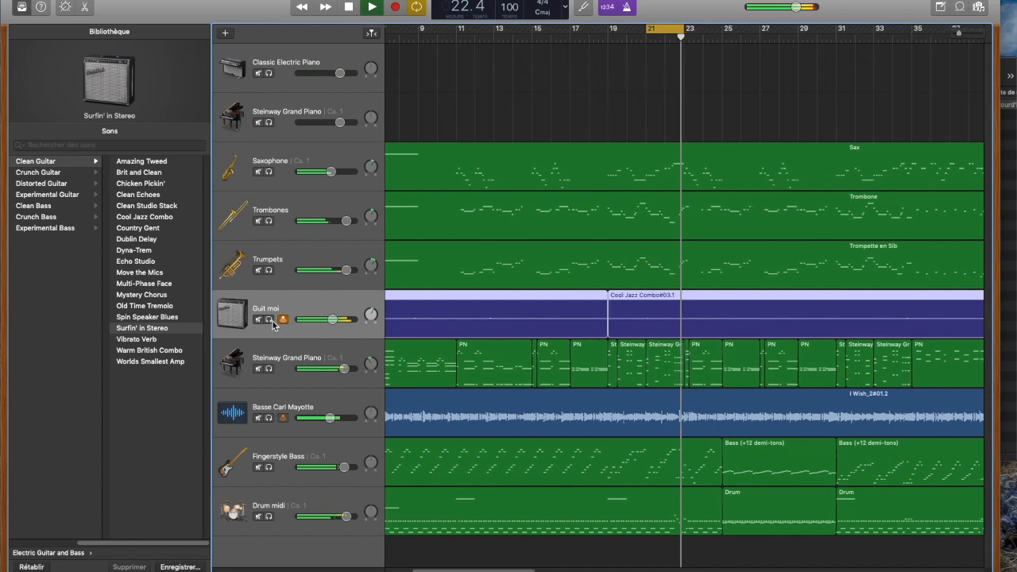
{"action": "left_click", "coordinate": [270, 320]}
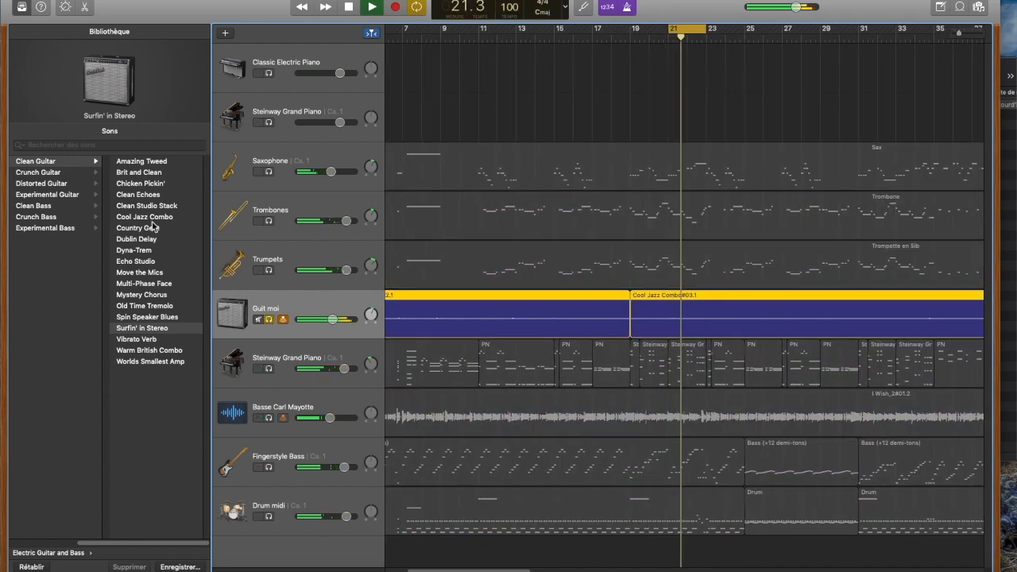
{"action": "left_click", "coordinate": [142, 262]}
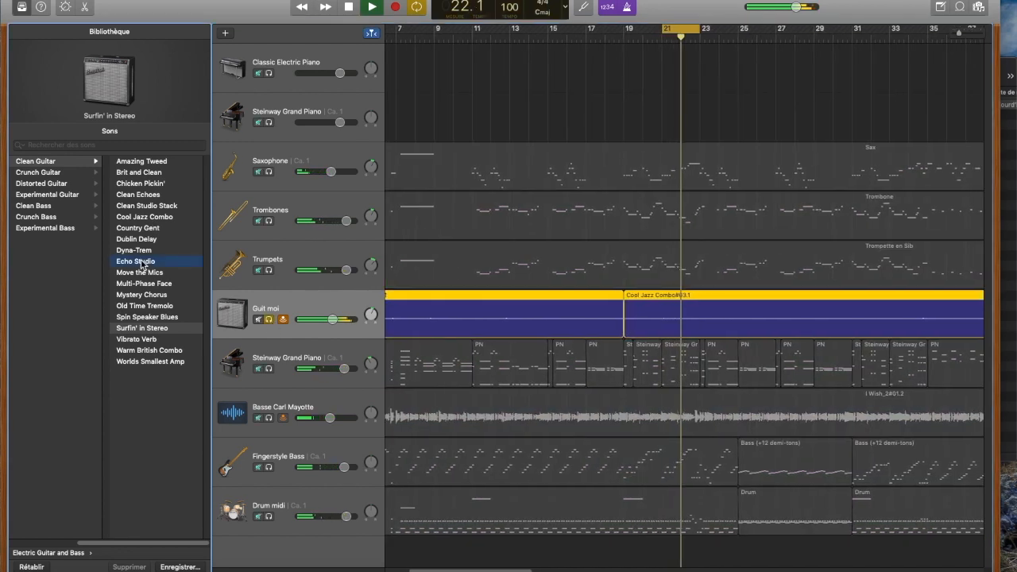
{"action": "left_click", "coordinate": [133, 219]}
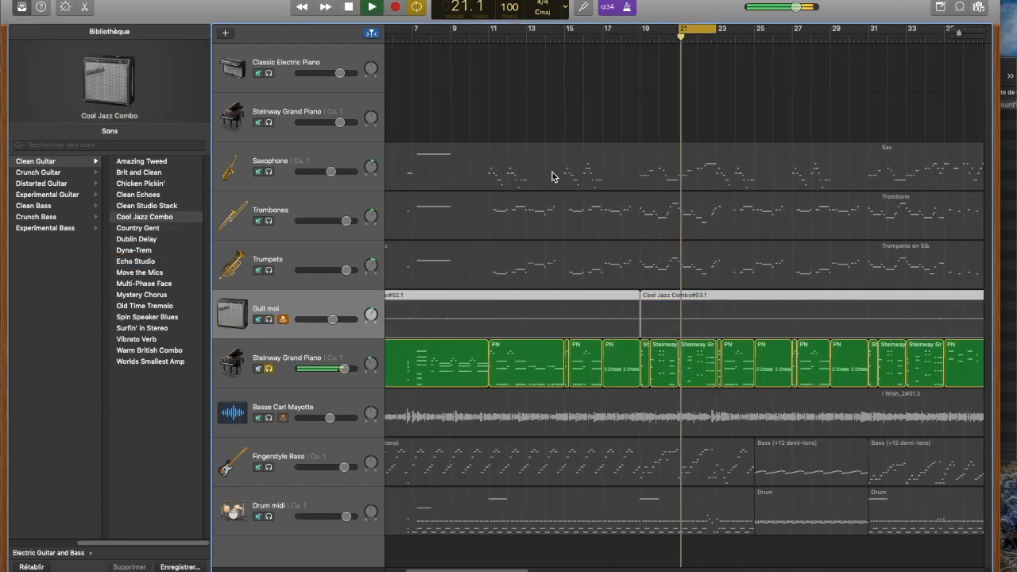
Step: Audition the Synthesizer EDM Chord sounds Dark Chords and Chime Chords on the soloed lower Steinway Grand Piano track
{"action": "left_click", "coordinate": [329, 352]}
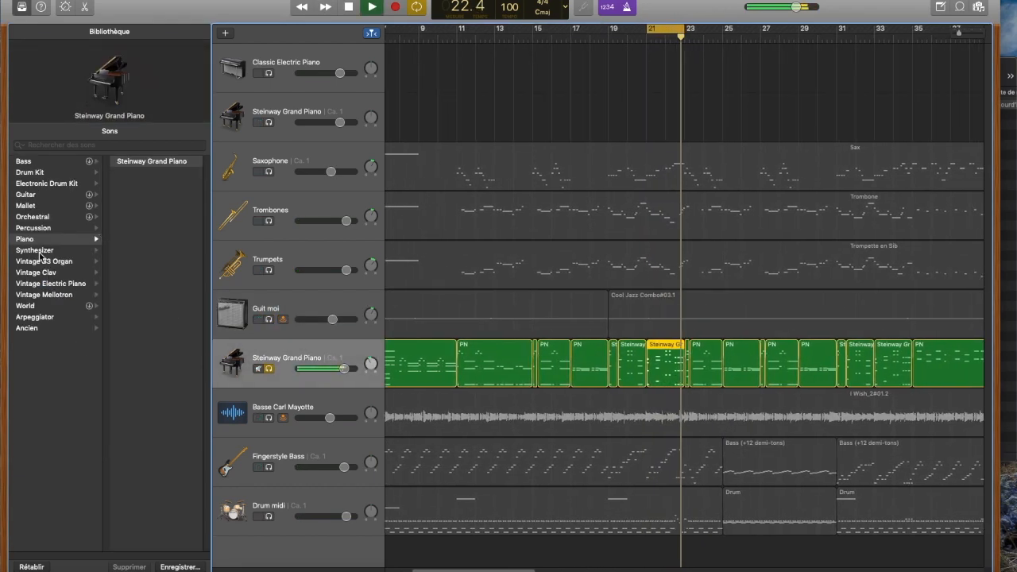
{"action": "left_click", "coordinate": [101, 249]}
{"action": "left_click", "coordinate": [135, 216]}
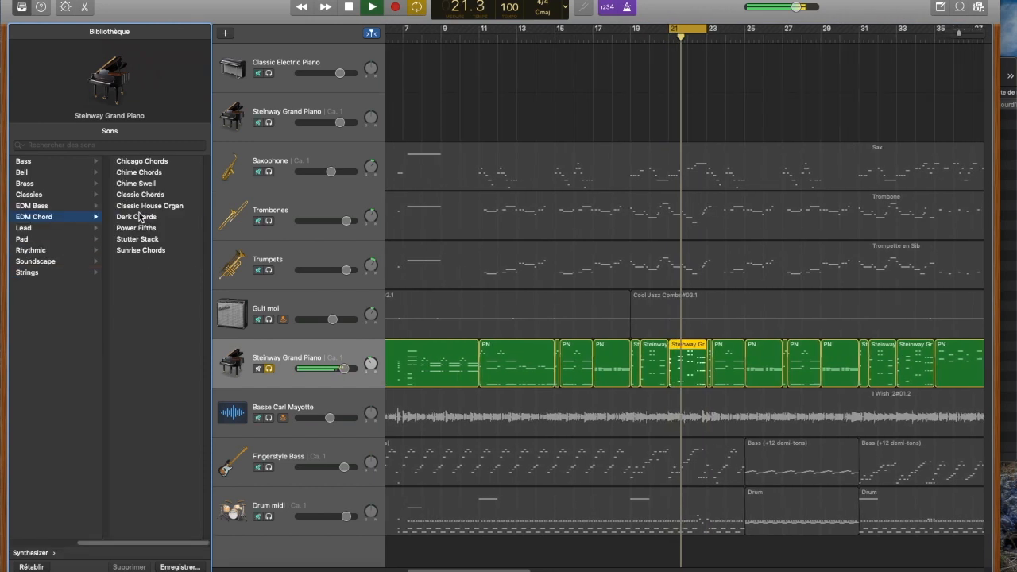
{"action": "left_click", "coordinate": [155, 219]}
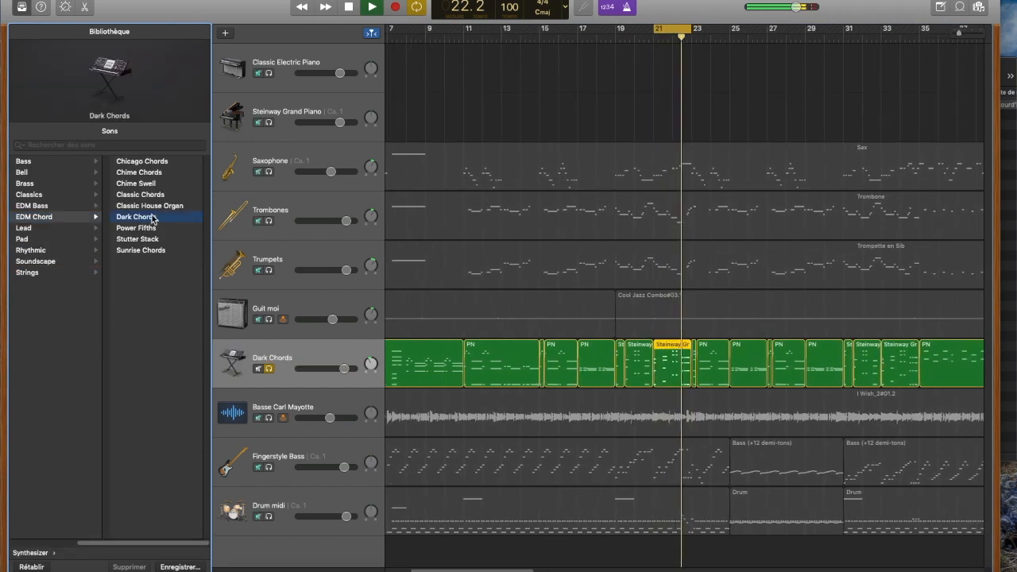
{"action": "left_click", "coordinate": [141, 173]}
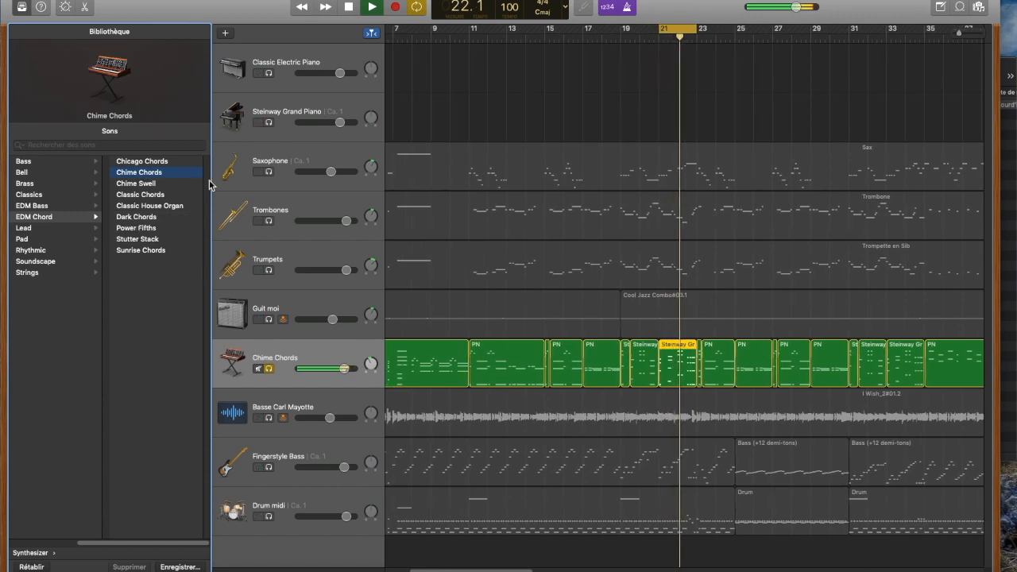
Step: Stop playback and undo both synthesizer sound changes on the piano track
{"action": "key", "text": "space"}
{"action": "key", "text": "super+z"}
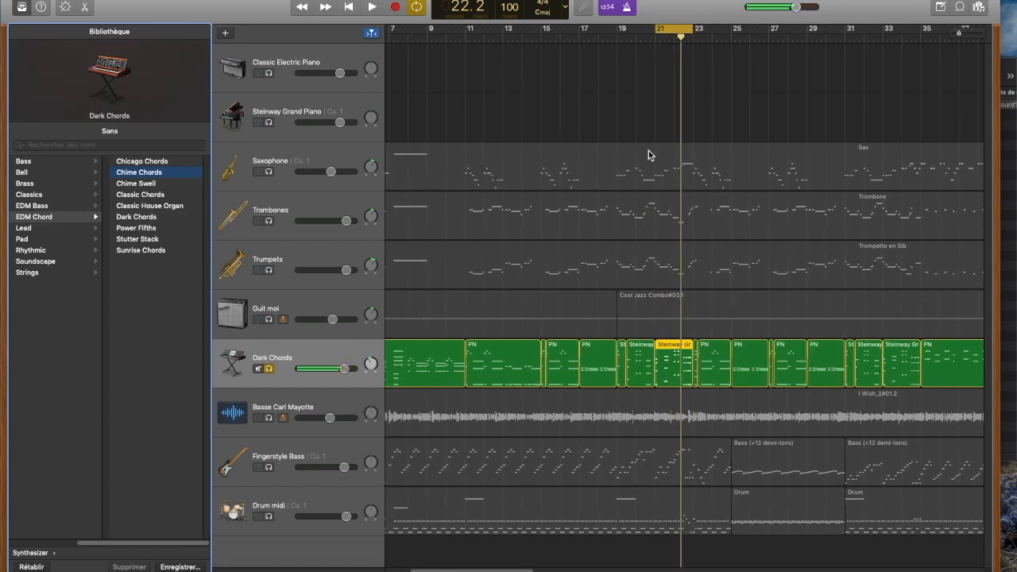
{"action": "key", "text": "super+z"}
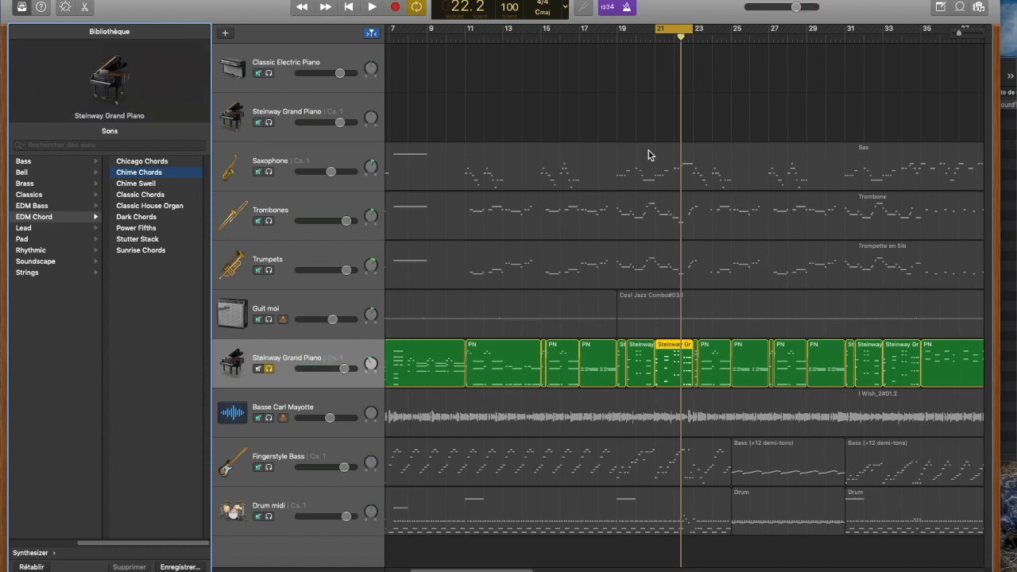
Step: Turn off solo on the Guit moi and lower Steinway Grand Piano tracks and clear the region selection
{"action": "key", "text": "Up"}
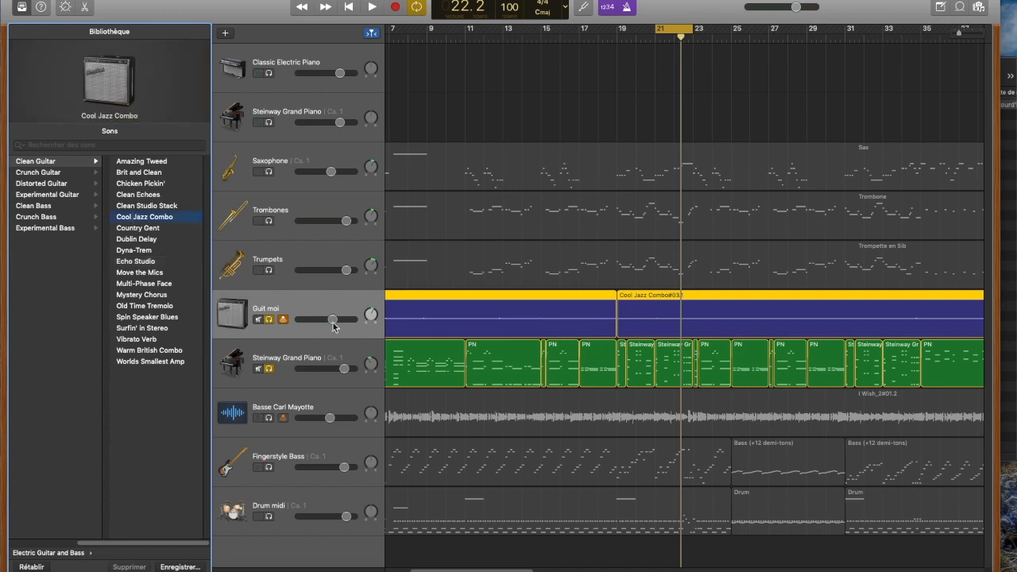
{"action": "left_click", "coordinate": [270, 320]}
{"action": "left_click", "coordinate": [269, 368]}
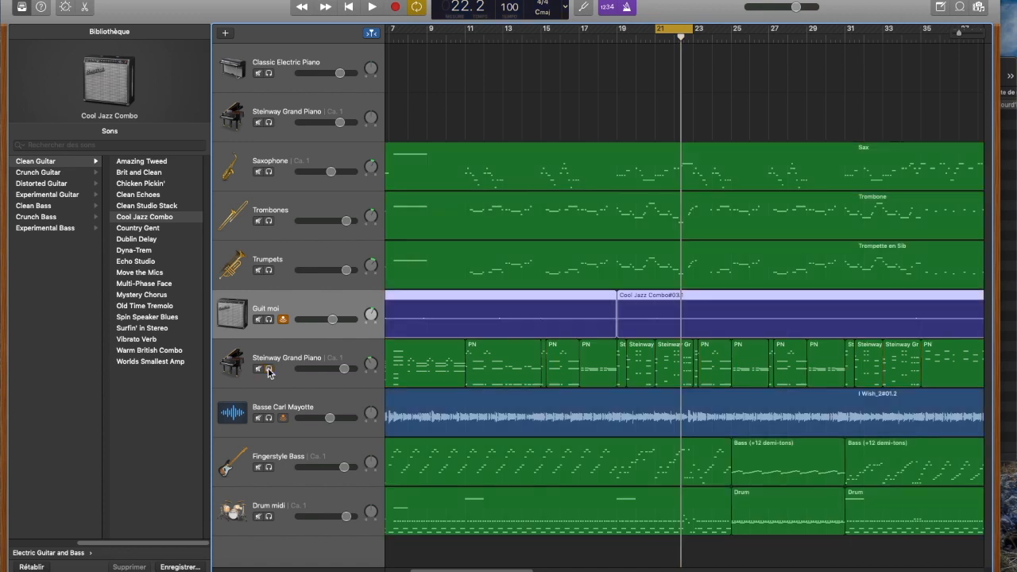
{"action": "left_click", "coordinate": [495, 91]}
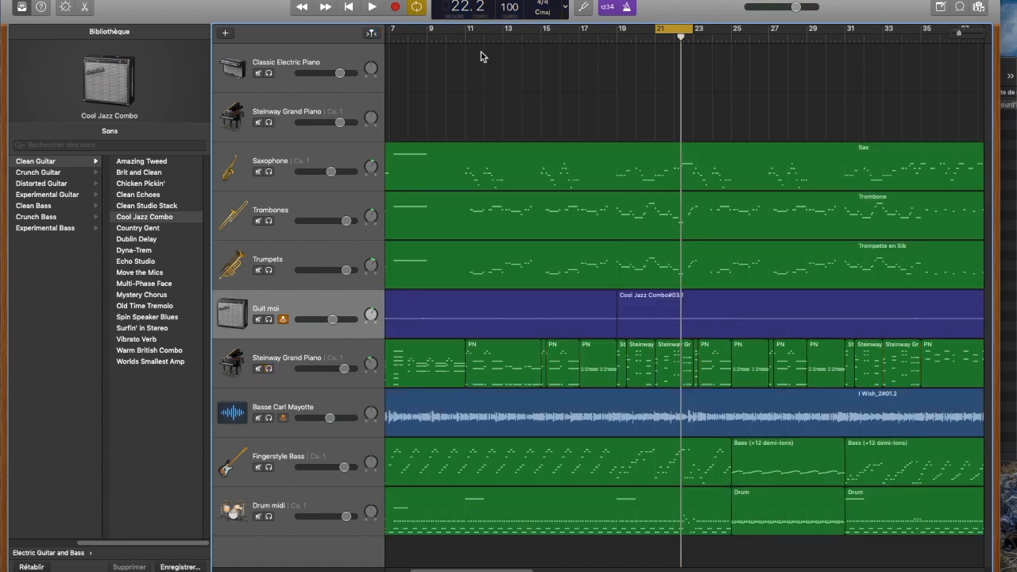
Step: Hide the Library, read the Quick Help note for a track's Solo button, and turn Quick Help off
{"action": "left_click", "coordinate": [21, 7]}
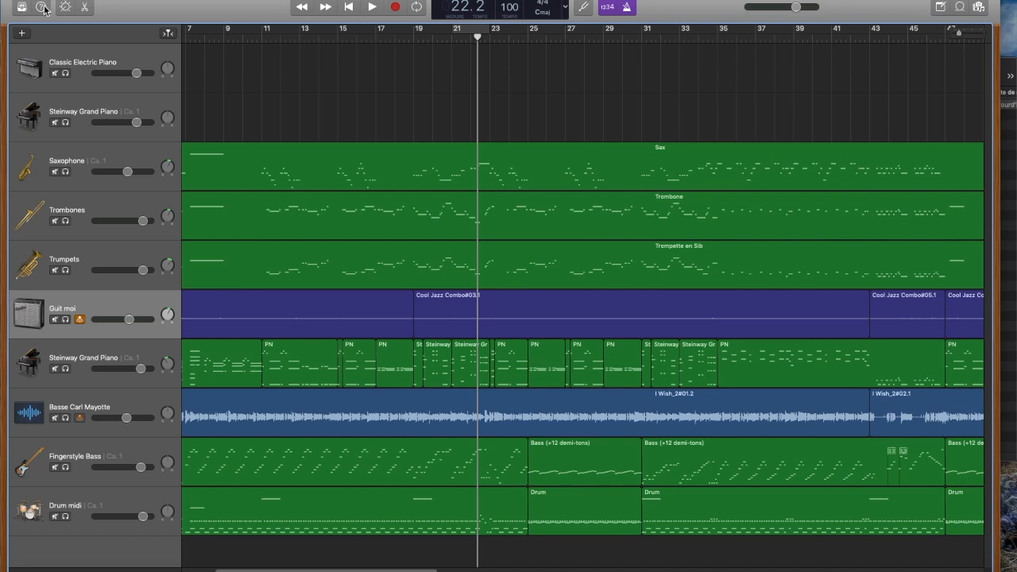
{"action": "left_click", "coordinate": [42, 8]}
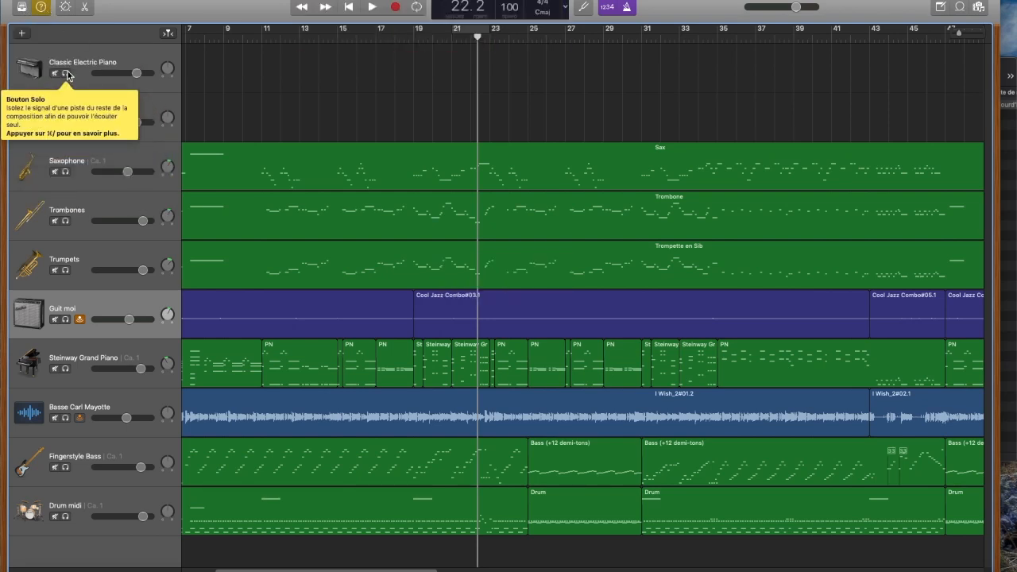
{"action": "left_click", "coordinate": [41, 8]}
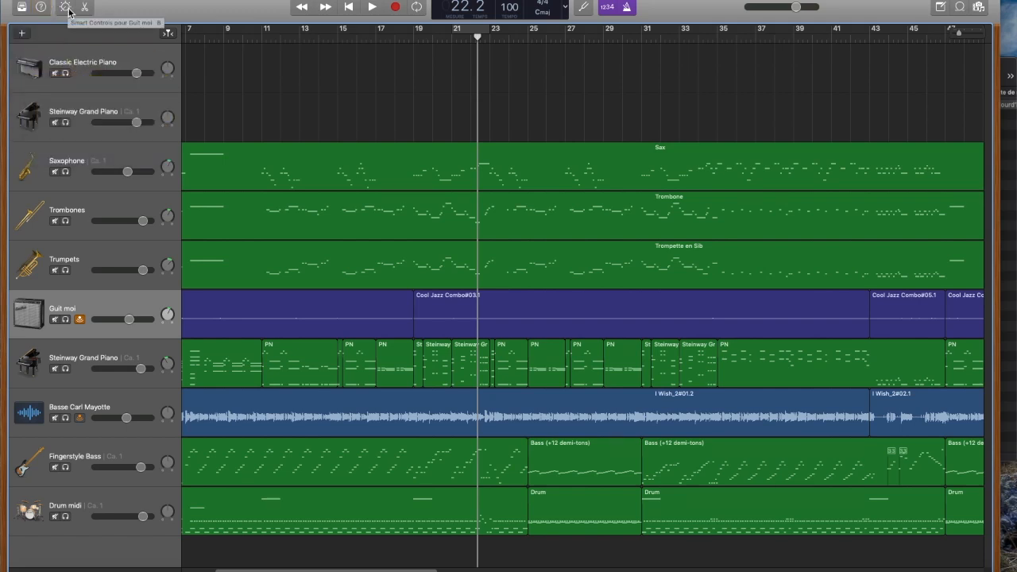
Step: Show the Smart Controls for Guit moi and play bars 21 to 23 in a loop with that track soloed
{"action": "left_click", "coordinate": [66, 8]}
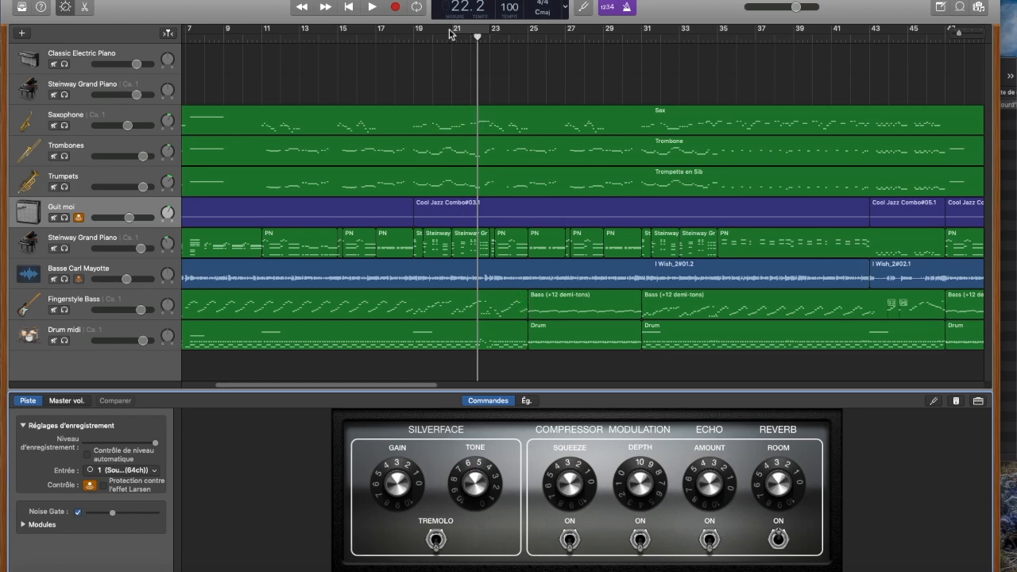
{"action": "left_click", "coordinate": [472, 27]}
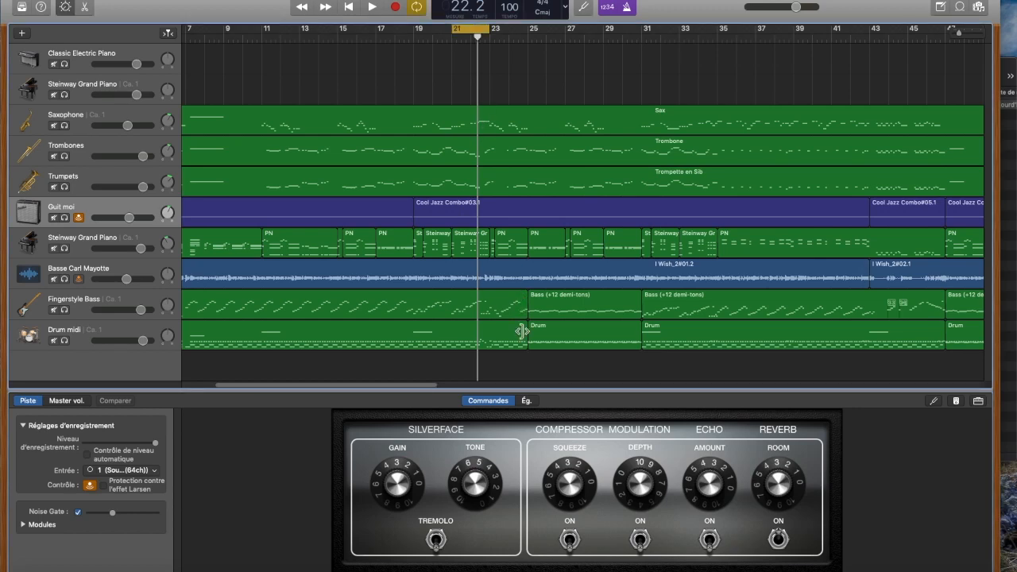
{"action": "left_click", "coordinate": [64, 218]}
{"action": "key", "text": "space"}
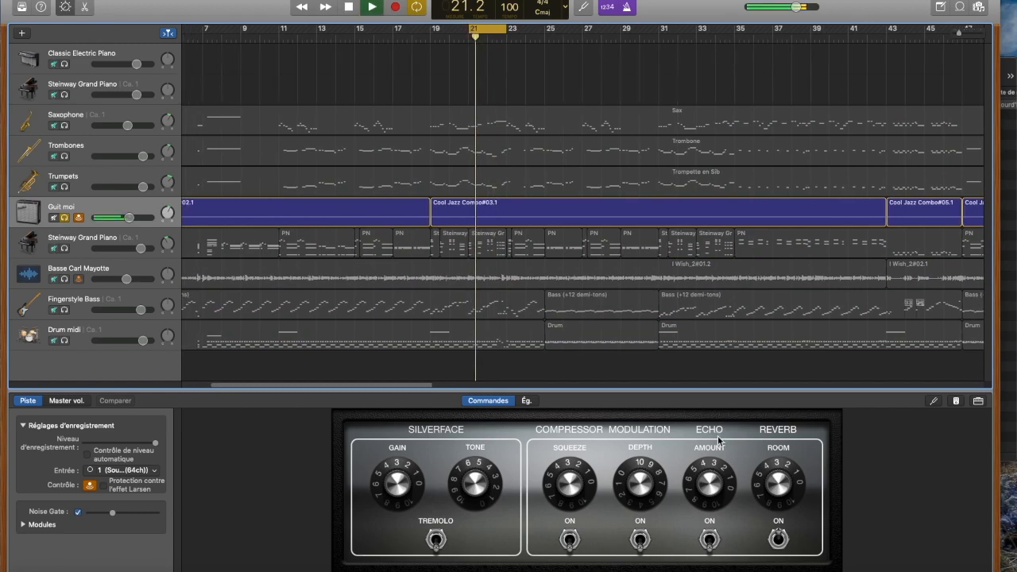
Step: Try boosting the low shelf of Guit moi's equalizer to about +23.5 dB at 86 Hz, and stop playback
{"action": "left_click", "coordinate": [528, 402]}
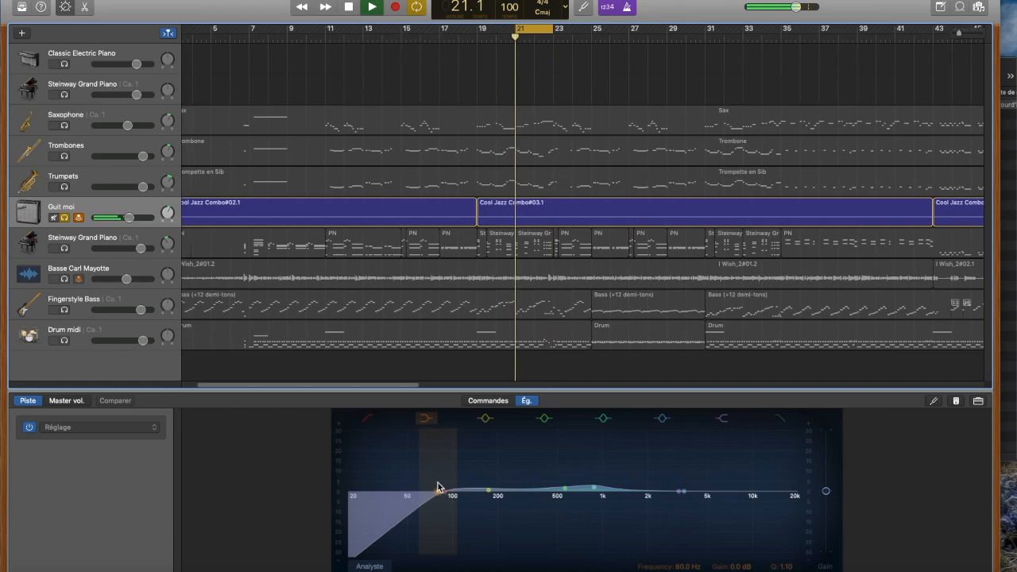
{"action": "left_click_drag", "start_coordinate": [438, 490], "coordinate": [443, 437]}
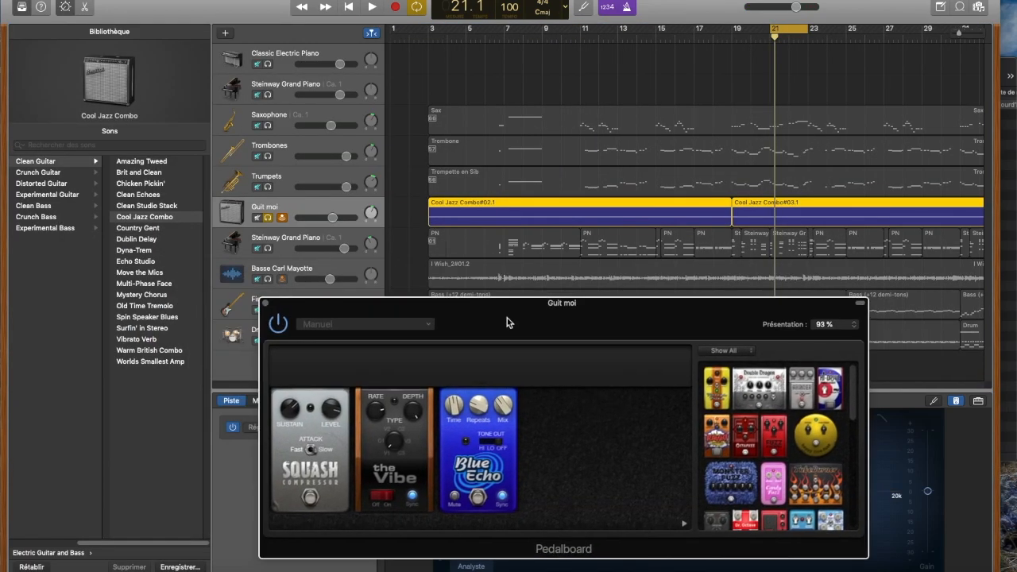
{"action": "key", "text": "space"}
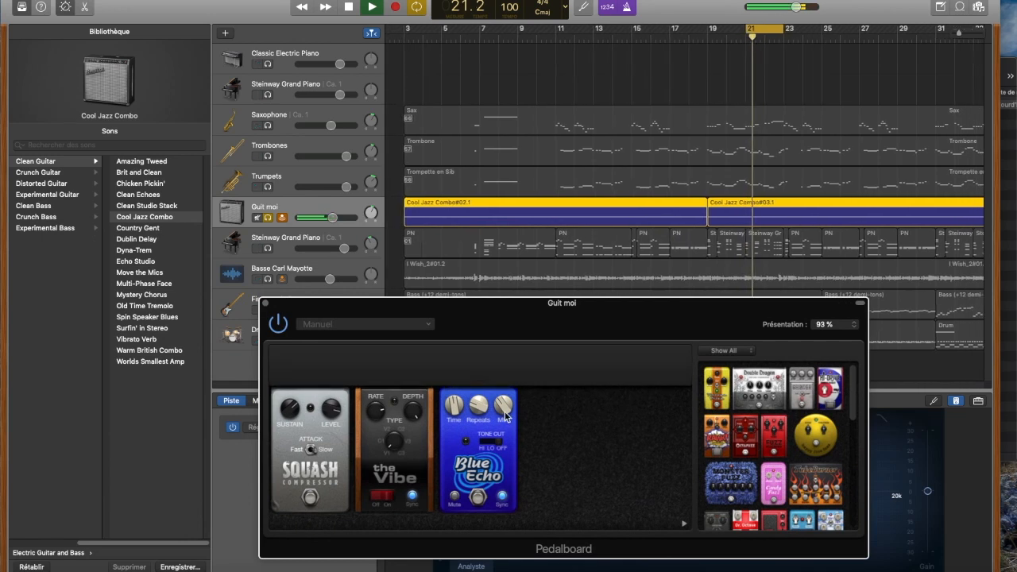
Step: Try out the Blue Echo pedal's Mix control on Guit moi's Pedalboard, close the Pedalboard, and stop playback
{"action": "left_click_drag", "start_coordinate": [498, 362], "coordinate": [492, 390]}
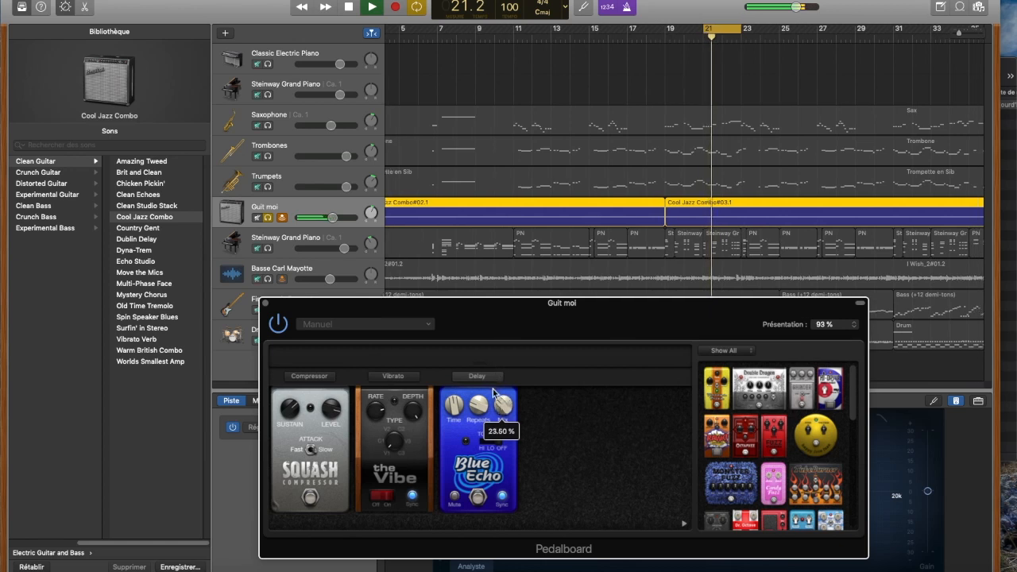
{"action": "left_click", "coordinate": [266, 303]}
{"action": "key", "text": "space"}
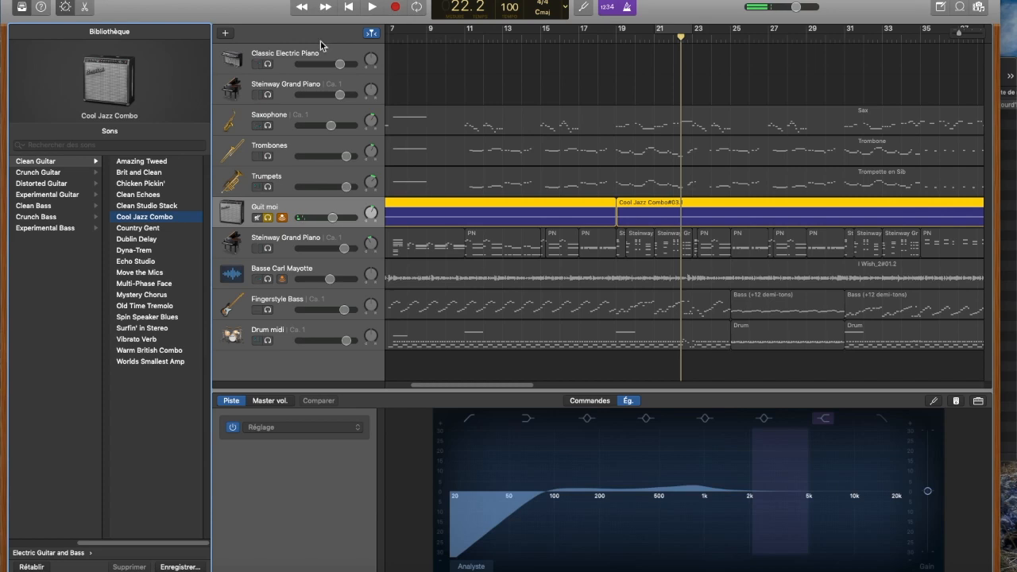
Step: Replace the Smart Controls with the audio editor for the Guit moi regions and turn off that track's solo
{"action": "left_click", "coordinate": [66, 8]}
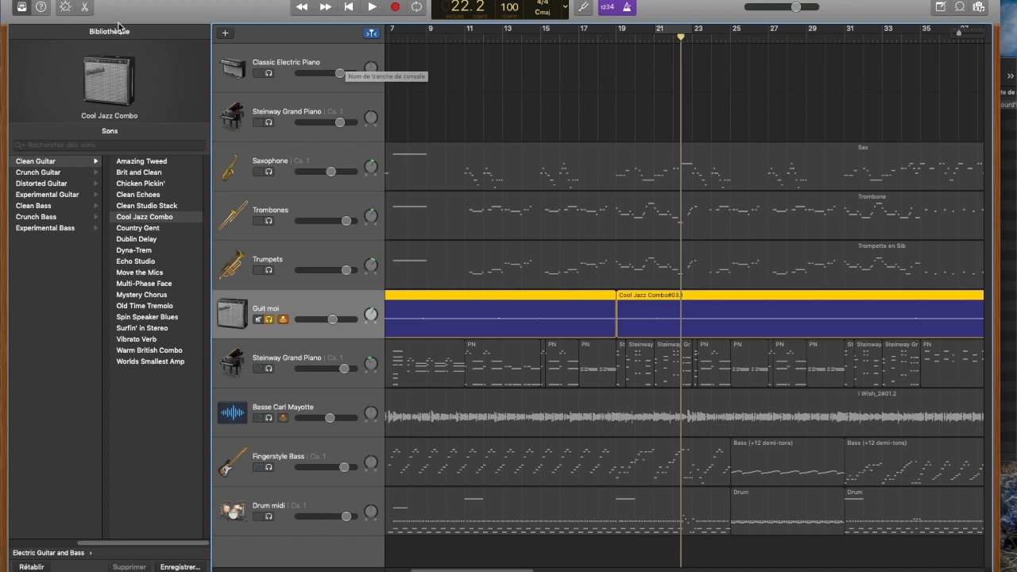
{"action": "left_click", "coordinate": [88, 8]}
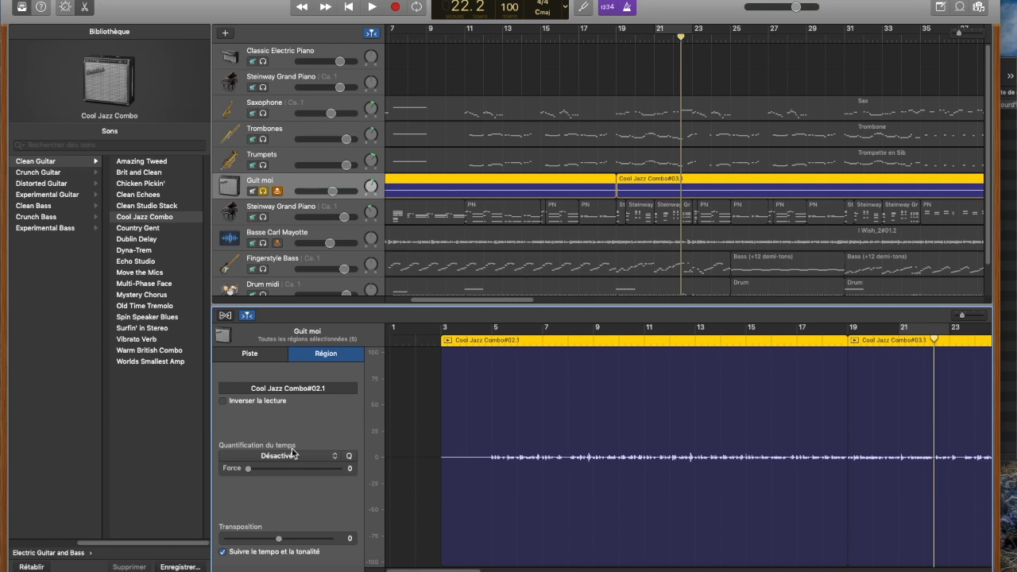
{"action": "left_click", "coordinate": [263, 191]}
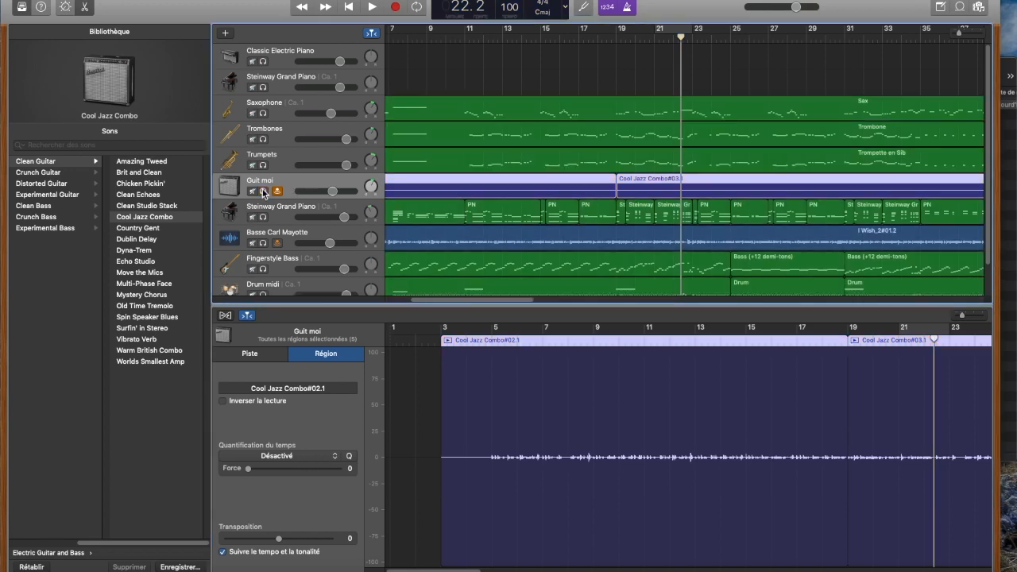
Step: Add a new software instrument (Instrument logiciel) track below Guit moi
{"action": "scroll", "coordinate": [419, 189], "scroll_direction": "down", "scroll_amount": 2}
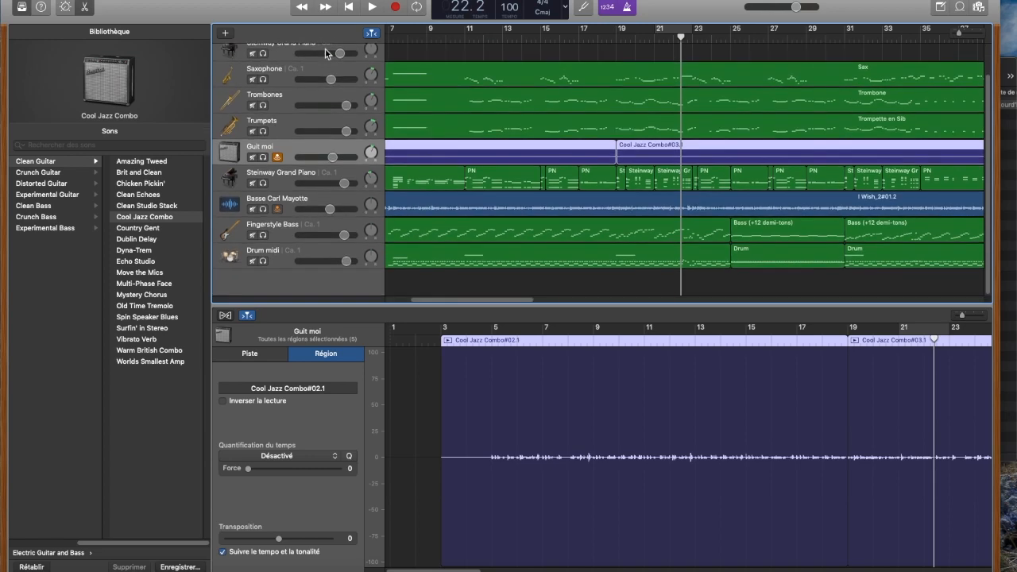
{"action": "left_click", "coordinate": [226, 35]}
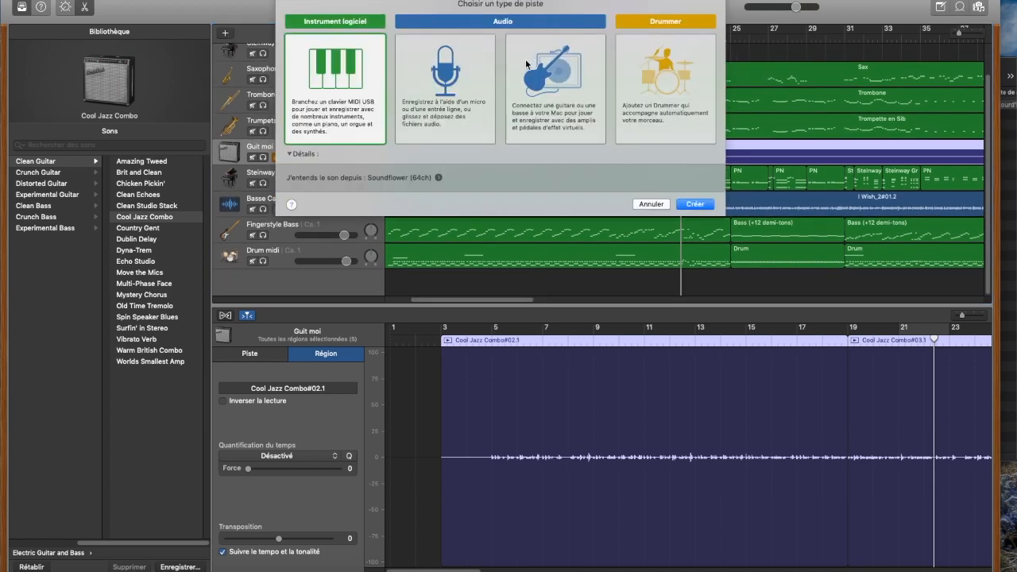
{"action": "left_click", "coordinate": [318, 70]}
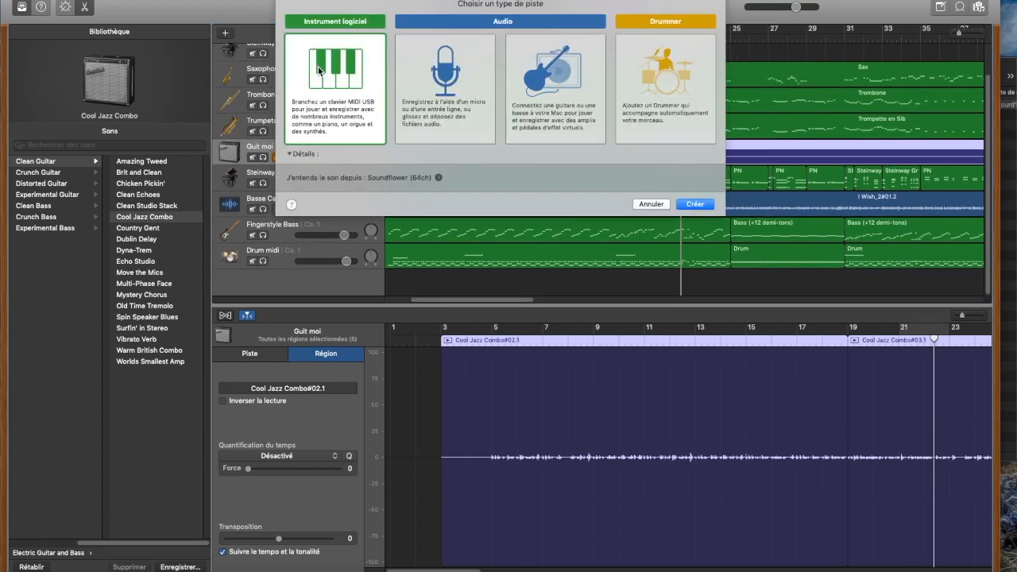
{"action": "key", "text": "Return"}
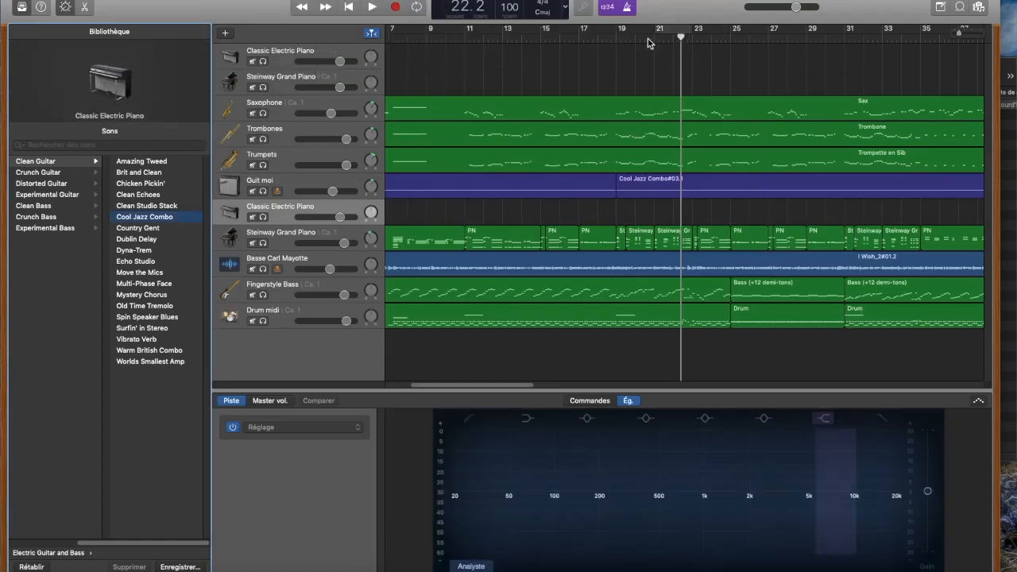
Step: Record a MIDI part on the new Classic Electric Piano track from bar 17 to about bar 21
{"action": "left_click", "coordinate": [587, 41]}
{"action": "left_click_drag", "start_coordinate": [586, 41], "coordinate": [583, 41]}
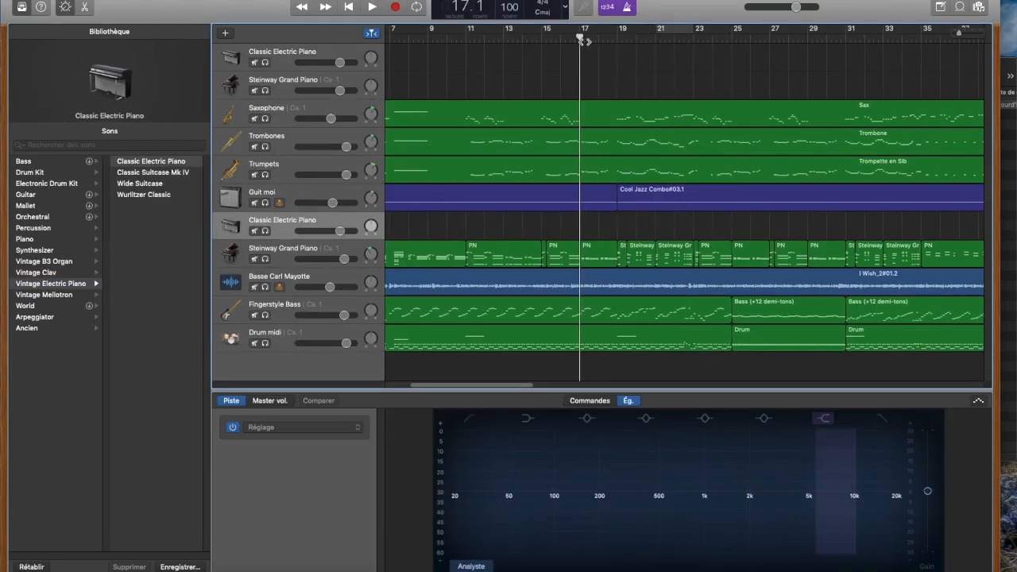
{"action": "left_click", "coordinate": [395, 8]}
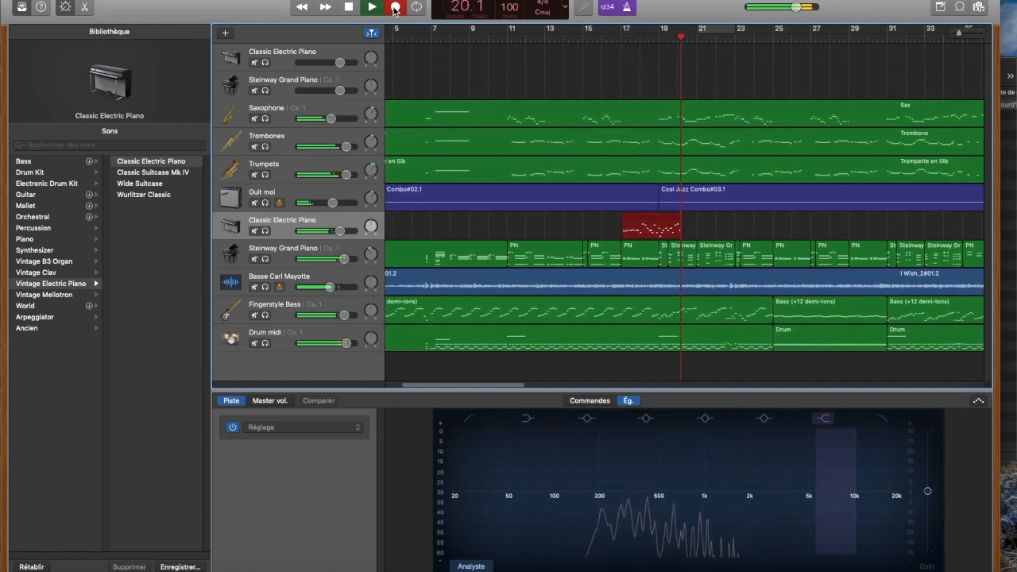
{"action": "left_click", "coordinate": [394, 9]}
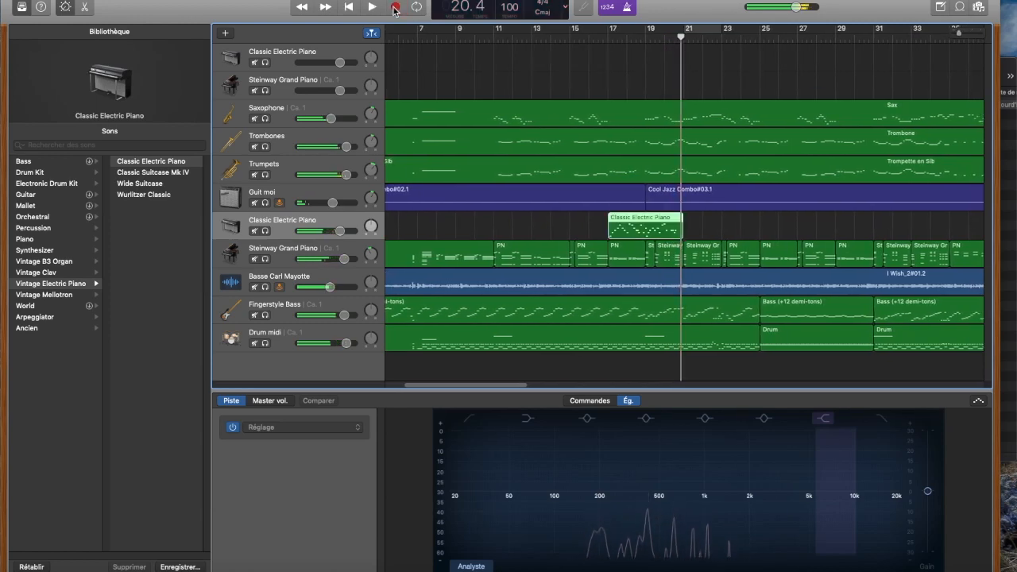
Step: Replace the Smart Controls with the piano roll editor for the newly recorded Classic Electric Piano region
{"action": "left_click", "coordinate": [65, 7]}
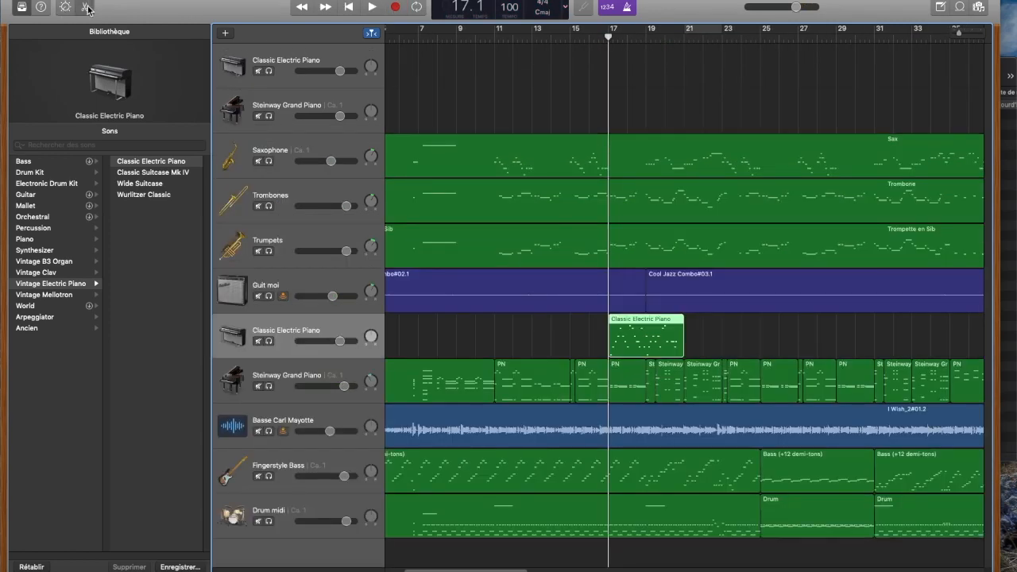
{"action": "left_click", "coordinate": [88, 8]}
{"action": "scroll", "coordinate": [727, 435], "scroll_direction": "right", "scroll_amount": 5}
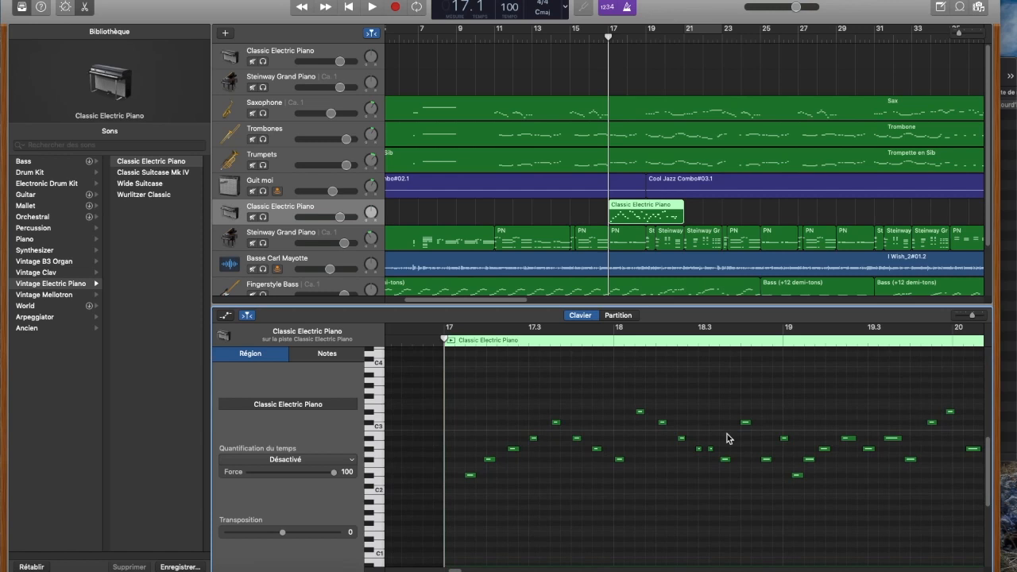
Step: Split the Classic Electric Piano region just before bar 19 and delete its second part
{"action": "left_click", "coordinate": [644, 40]}
{"action": "key", "text": "super+t"}
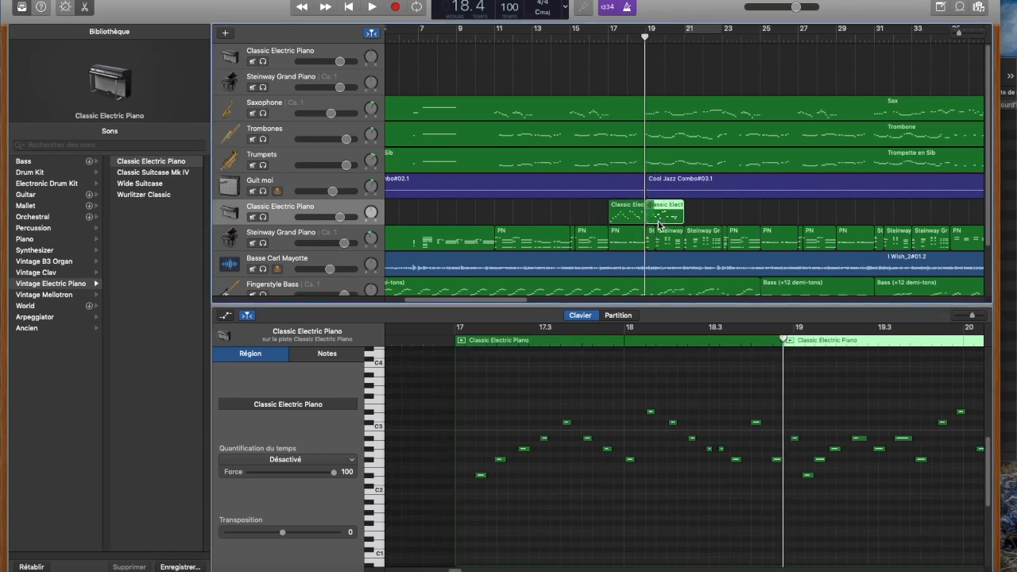
{"action": "key", "text": "Delete"}
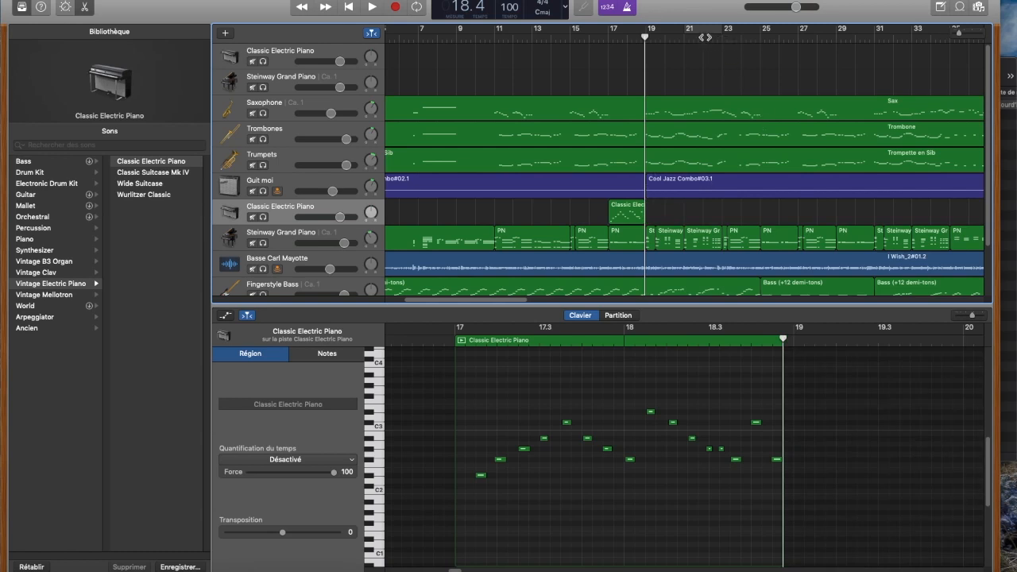
Step: Set the cycle area to bars 17 to 19 and start looped playback
{"action": "left_click_drag", "start_coordinate": [697, 32], "coordinate": [613, 35]}
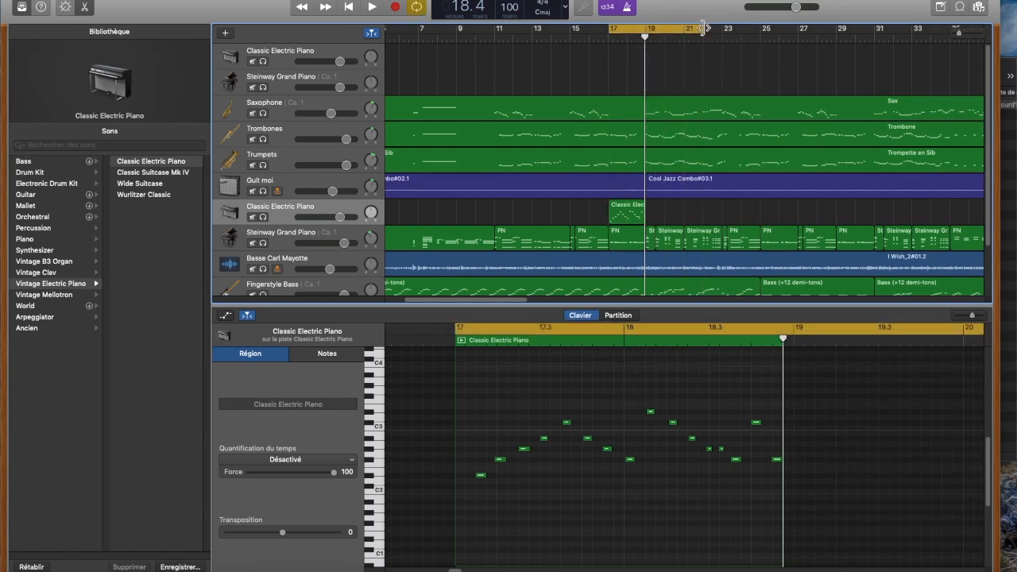
{"action": "left_click_drag", "start_coordinate": [705, 35], "coordinate": [648, 38]}
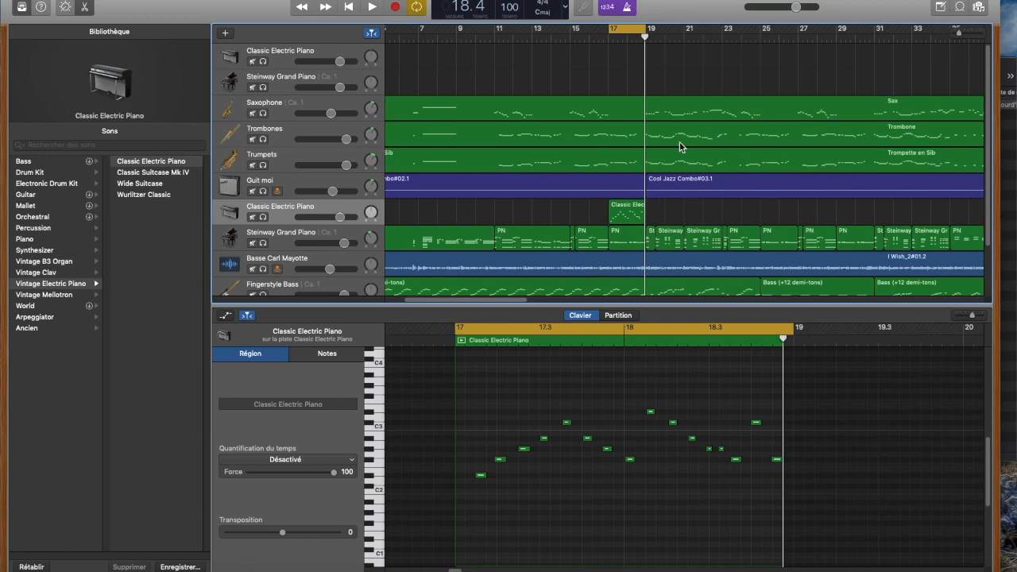
{"action": "key", "text": "space"}
Step: Raise the Classic Electric Piano track's volume and mute the Fingerstyle Bass track during playback
{"action": "left_click_drag", "start_coordinate": [338, 220], "coordinate": [354, 217]}
{"action": "left_click_drag", "start_coordinate": [347, 166], "coordinate": [333, 144]}
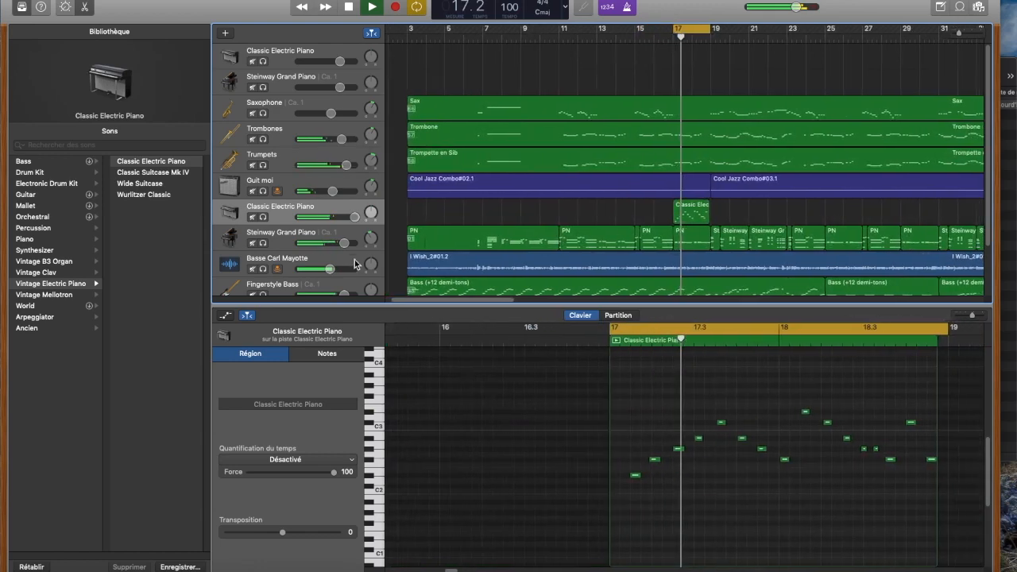
{"action": "scroll", "coordinate": [342, 262], "scroll_direction": "down", "scroll_amount": 2}
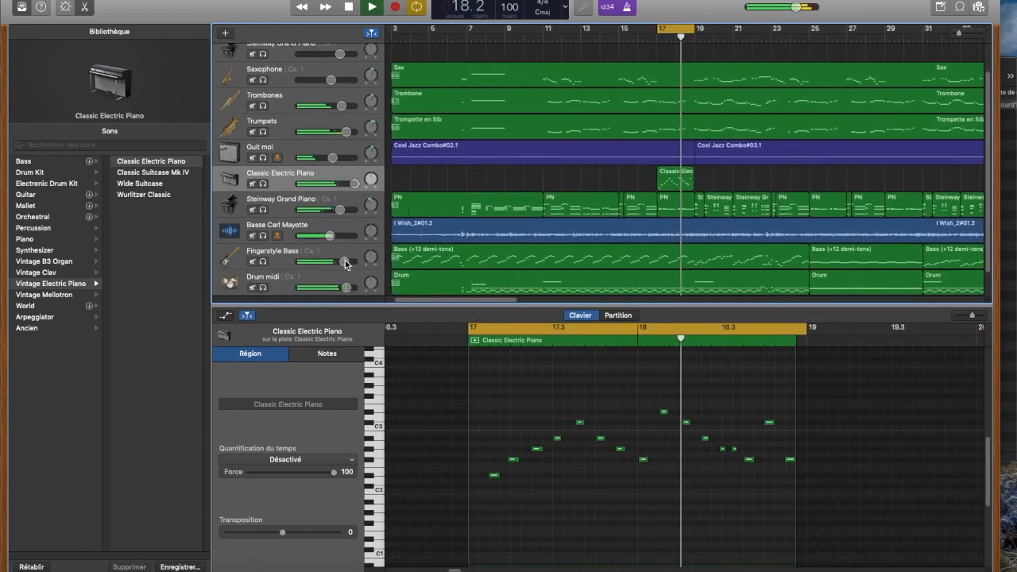
{"action": "left_click", "coordinate": [252, 263]}
{"action": "scroll", "coordinate": [342, 238], "scroll_direction": "down", "scroll_amount": 2}
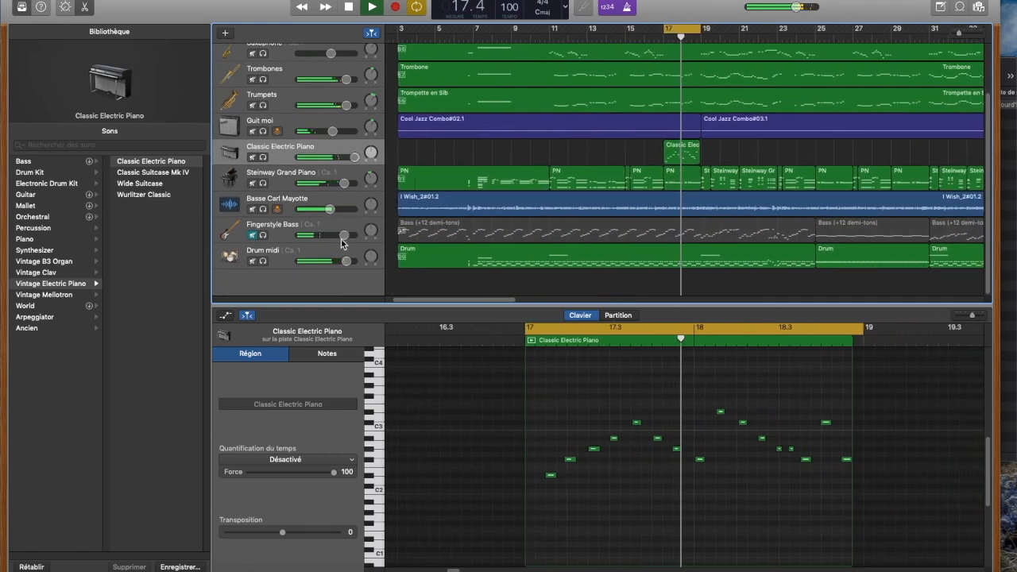
{"action": "mouse_move", "coordinate": [347, 260]}
{"action": "left_mouse_down"}
{"action": "mouse_move", "coordinate": [333, 260]}
{"action": "mouse_move", "coordinate": [346, 260]}
{"action": "left_mouse_up"}
Step: Quantize the Classic Electric Piano region to Double-croche and play back the loop to hear the timing
{"action": "left_click", "coordinate": [689, 443]}
{"action": "scroll", "coordinate": [689, 443], "scroll_direction": "right", "scroll_amount": 3}
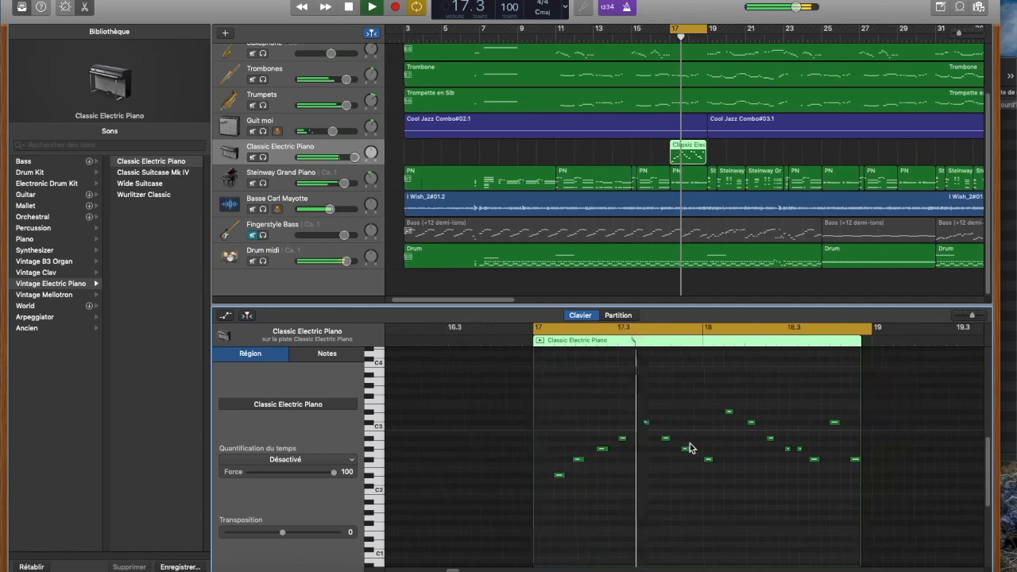
{"action": "key", "text": "space"}
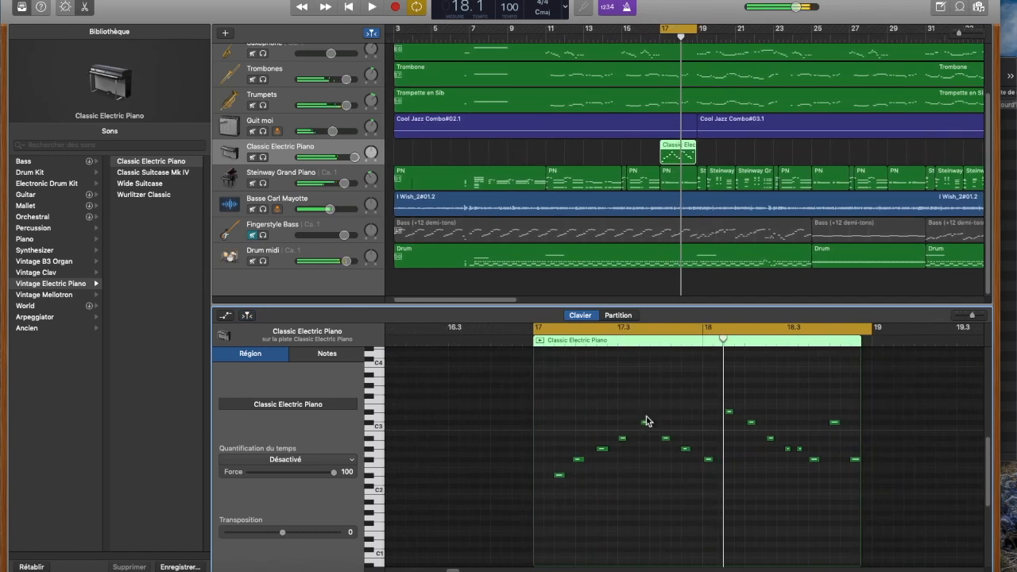
{"action": "left_click", "coordinate": [338, 460]}
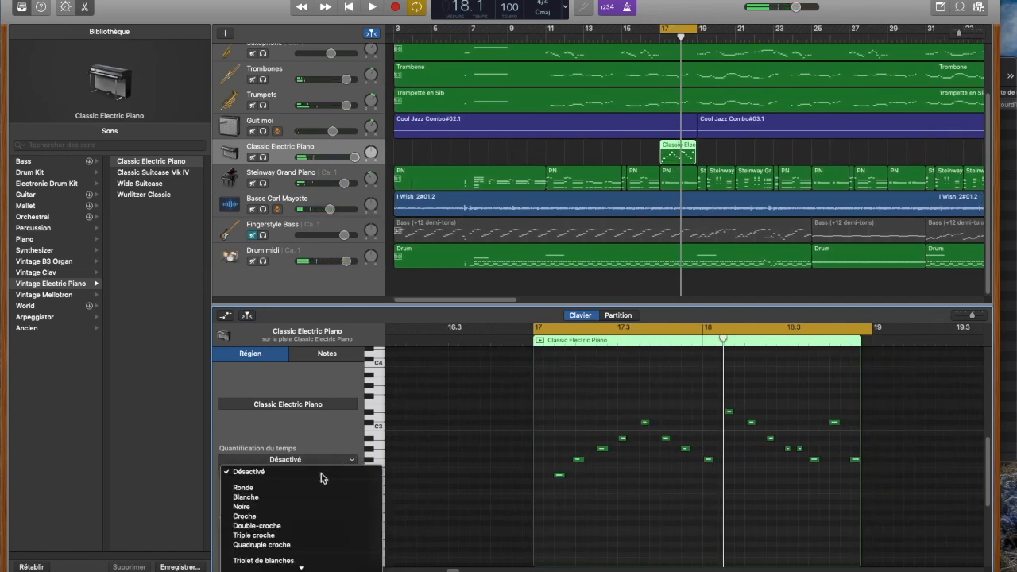
{"action": "left_click", "coordinate": [283, 526]}
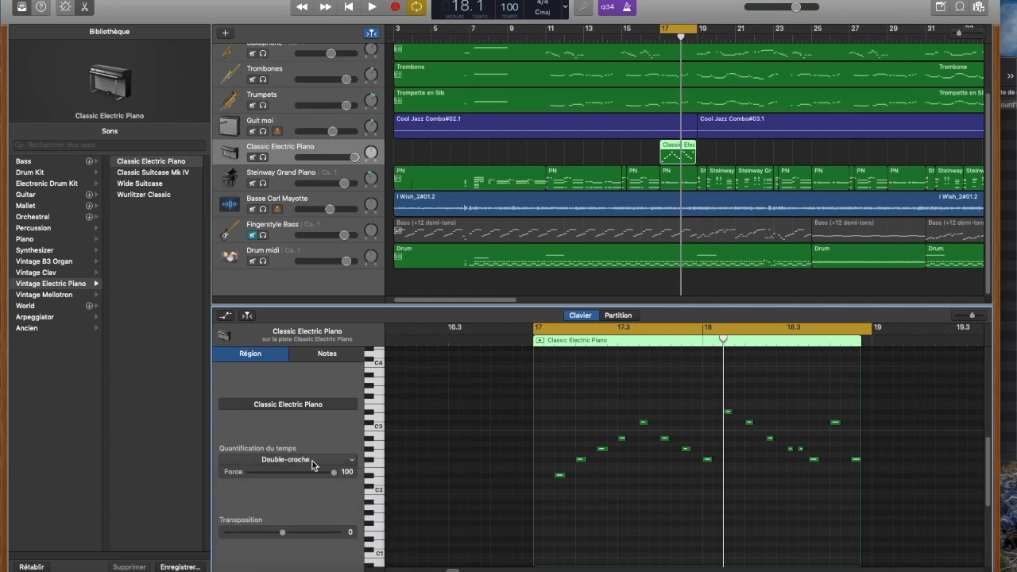
{"action": "key", "text": "space"}
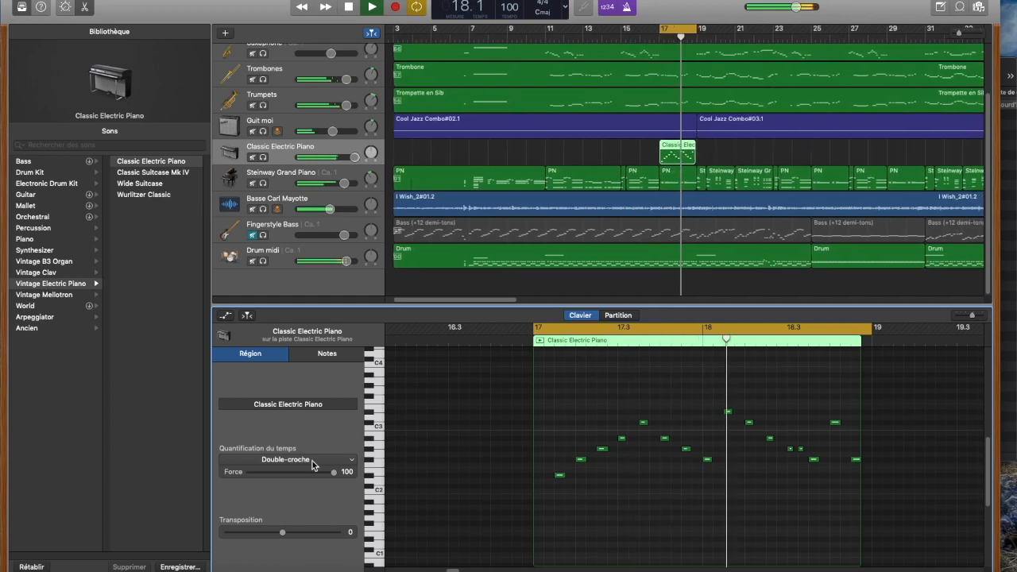
{"action": "key", "text": "space"}
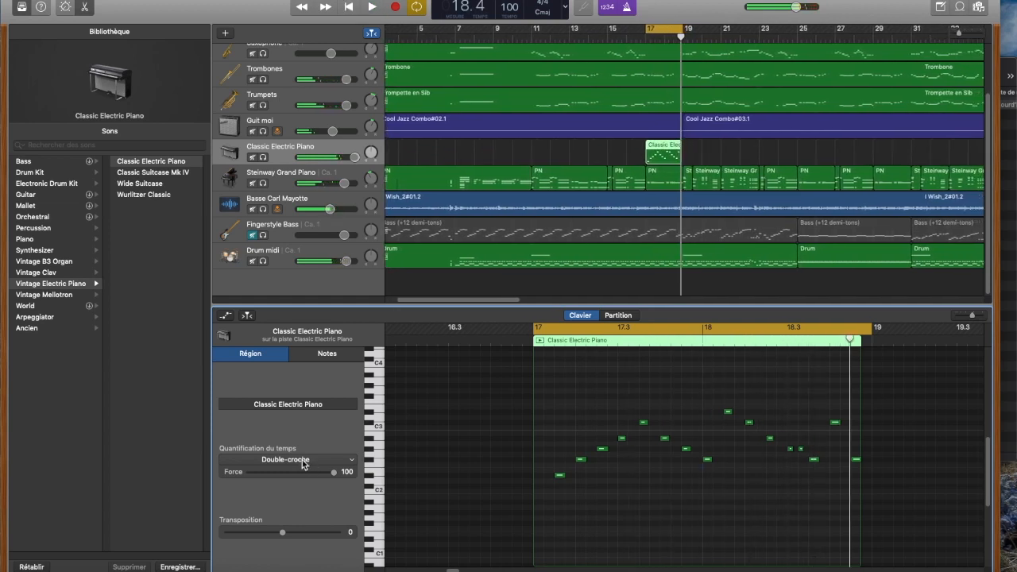
Step: Try the Croche and Noire time quantization on the Classic Electric Piano region, with the loop playing in between
{"action": "left_click", "coordinate": [310, 459]}
{"action": "left_click", "coordinate": [269, 517]}
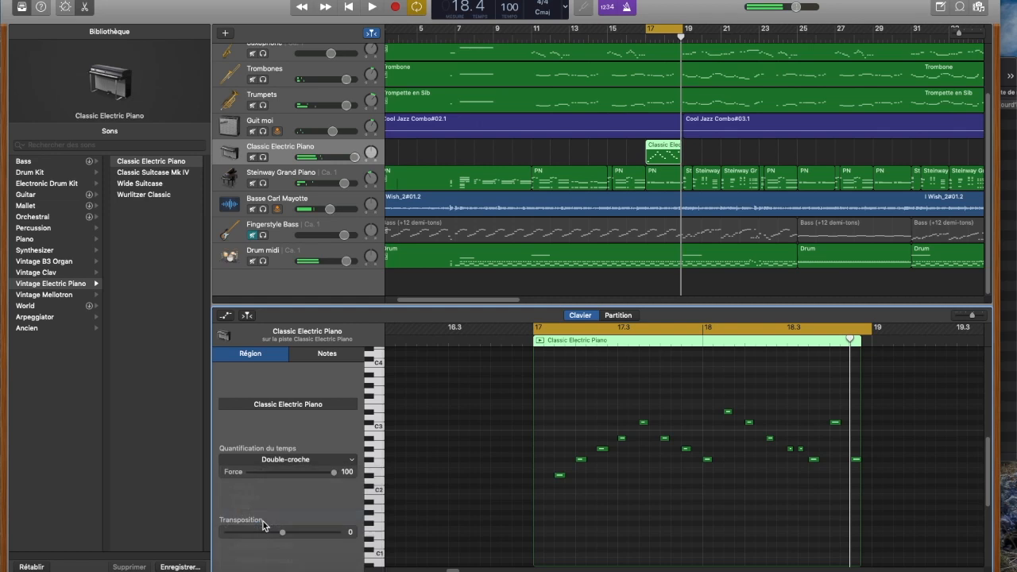
{"action": "key", "text": "space"}
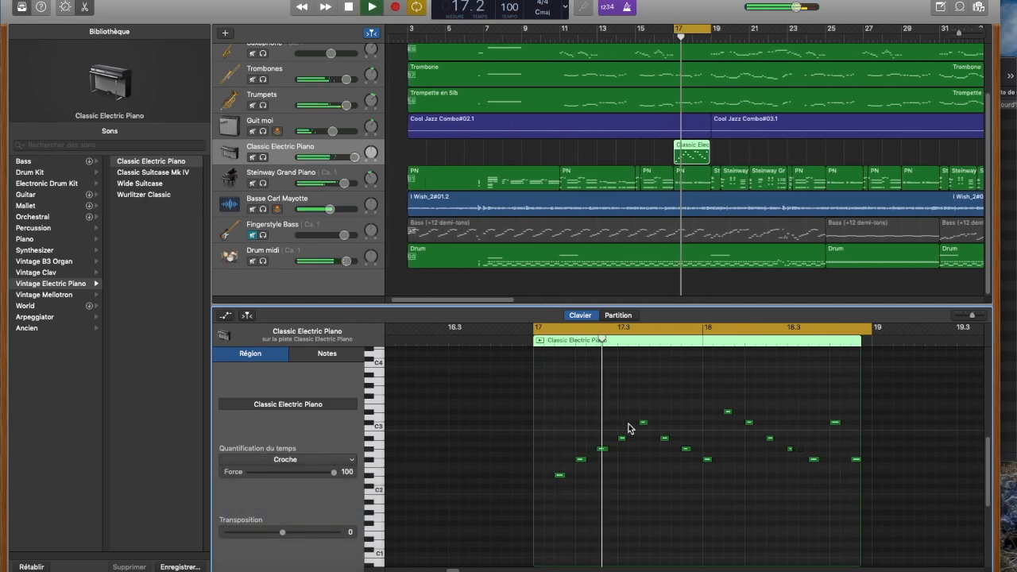
{"action": "left_click", "coordinate": [292, 462]}
{"action": "left_click", "coordinate": [268, 513]}
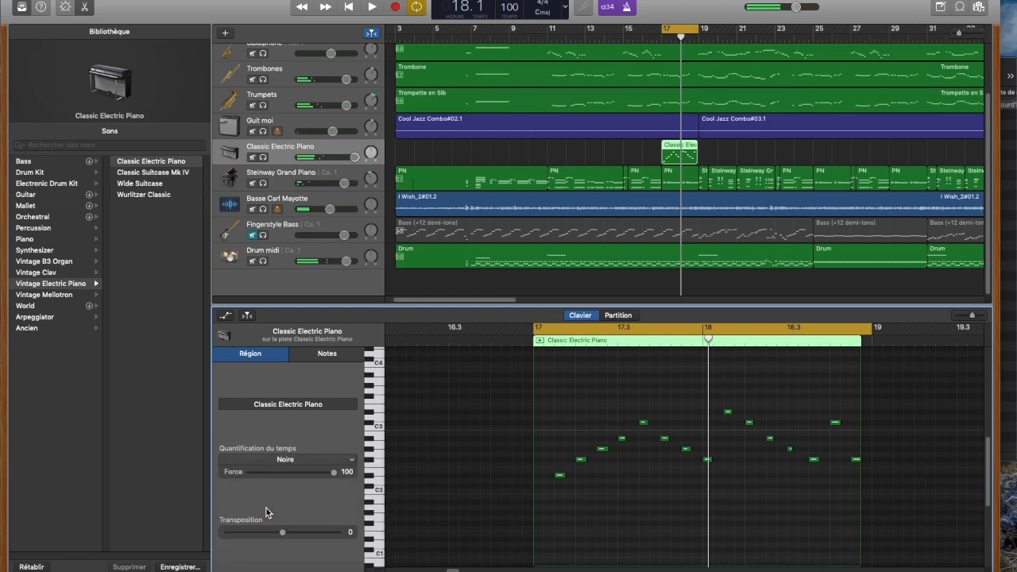
Step: Return the Classic Electric Piano region's time quantization to Double-croche and change it to Swing A en doubles-croches
{"action": "left_click", "coordinate": [270, 461]}
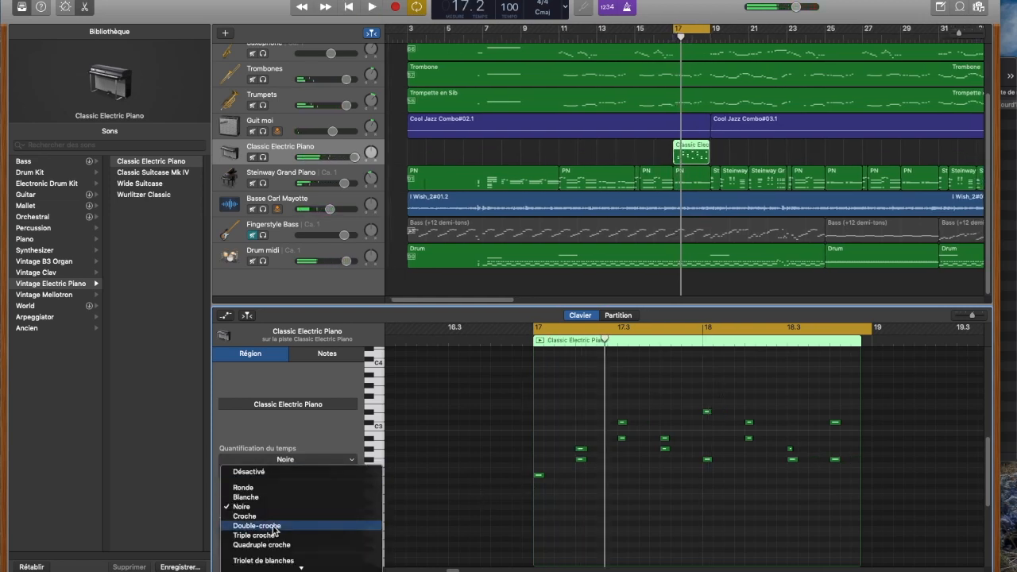
{"action": "left_click", "coordinate": [275, 527]}
{"action": "left_click", "coordinate": [273, 461]}
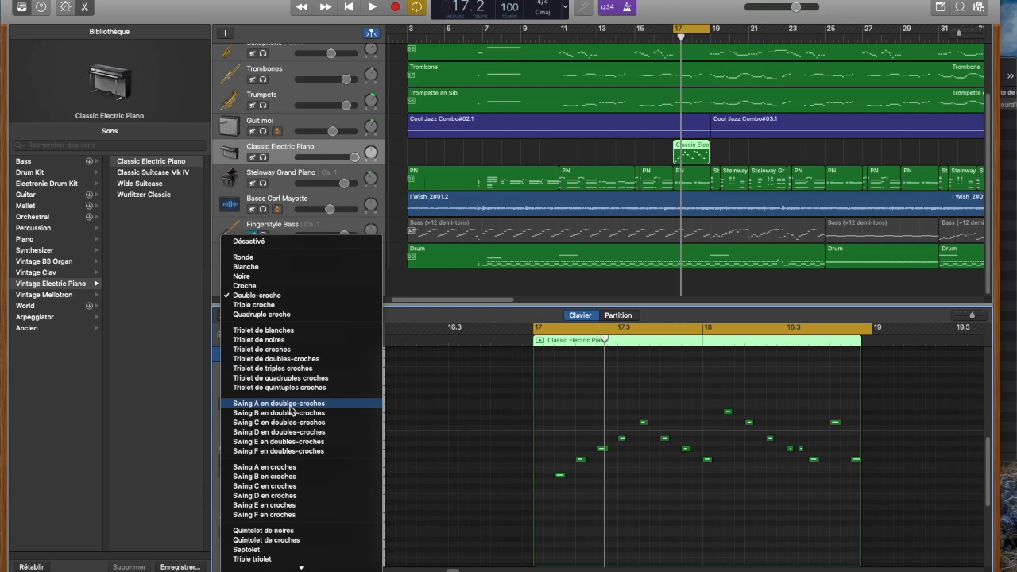
{"action": "left_click", "coordinate": [290, 405]}
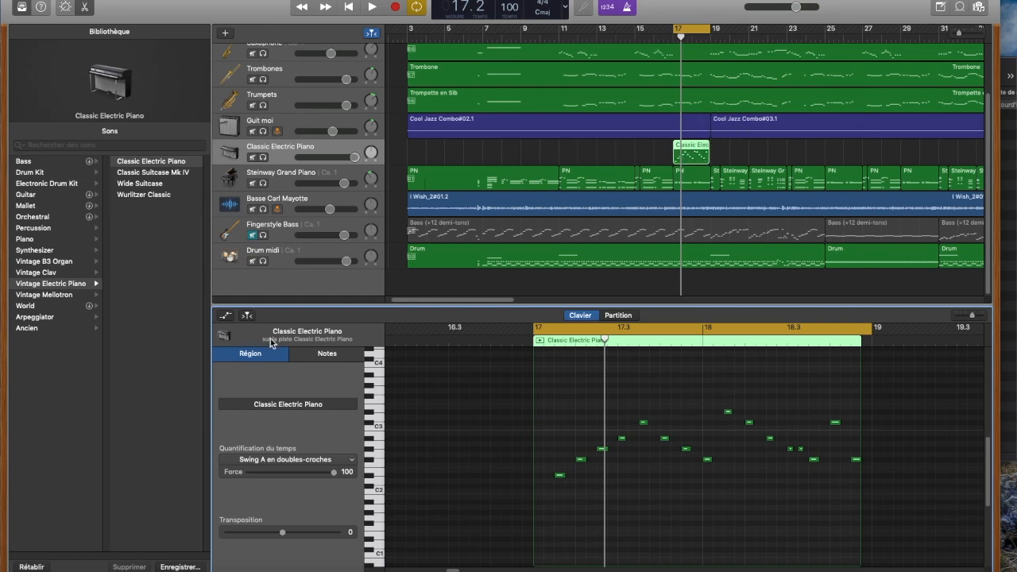
Step: Show the Guit moi region Cool Jazz Combo#02.1 in the audio editor and delete the Classic Electric Piano region while the loop plays
{"action": "left_click", "coordinate": [693, 126]}
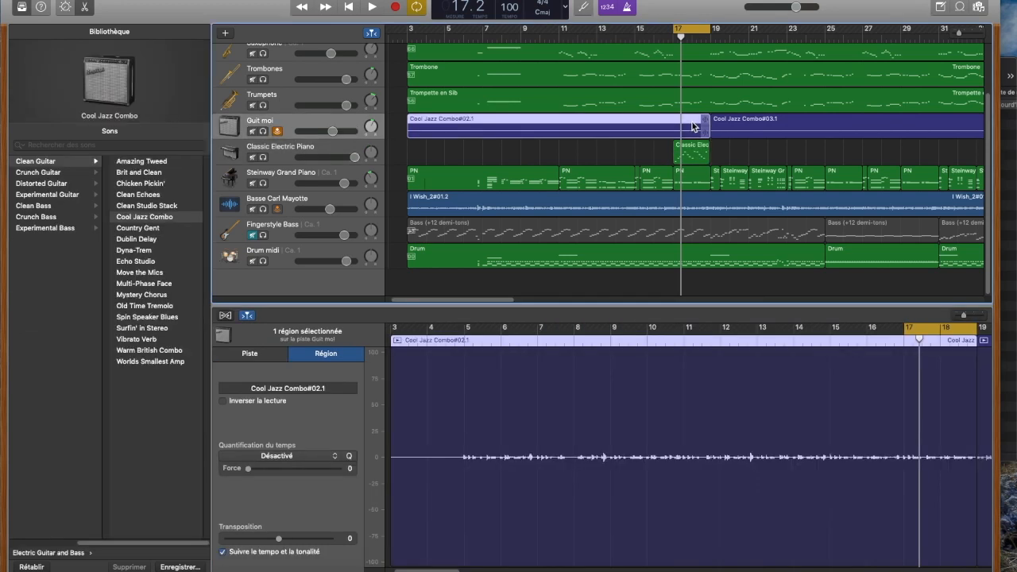
{"action": "key", "text": "space"}
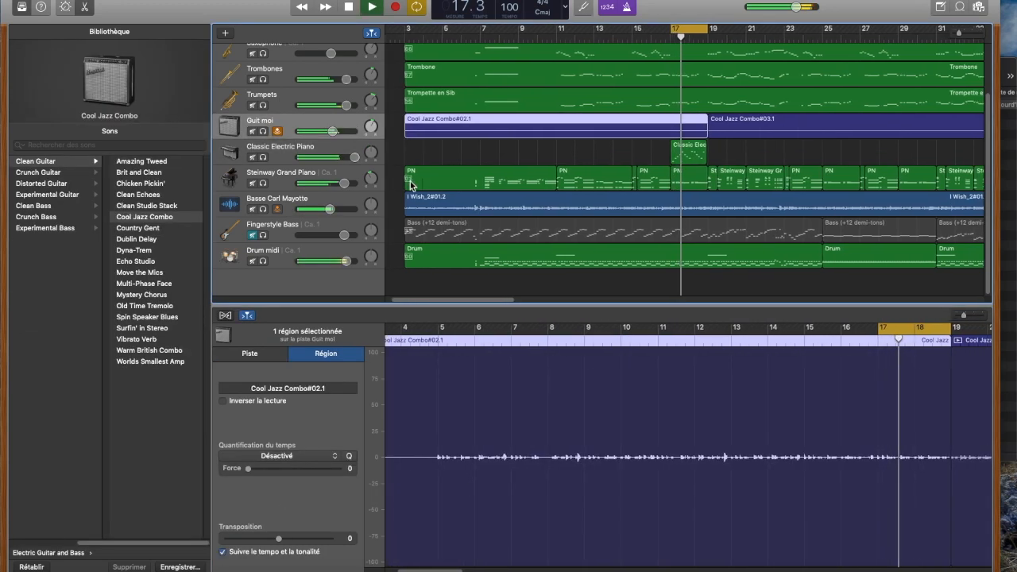
{"action": "left_click", "coordinate": [672, 157]}
{"action": "key", "text": "Delete"}
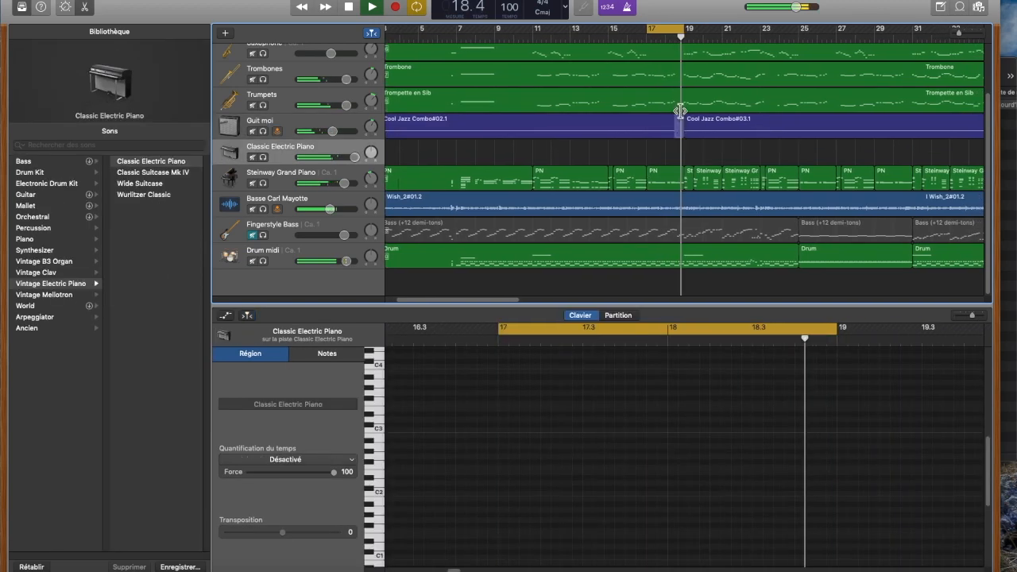
{"action": "left_click", "coordinate": [652, 125]}
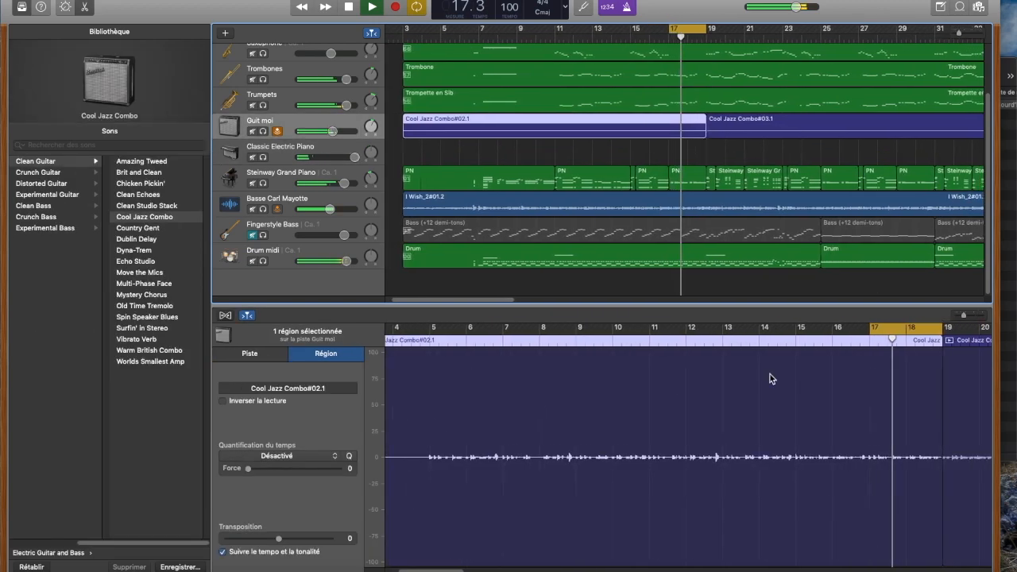
{"action": "key", "text": "space"}
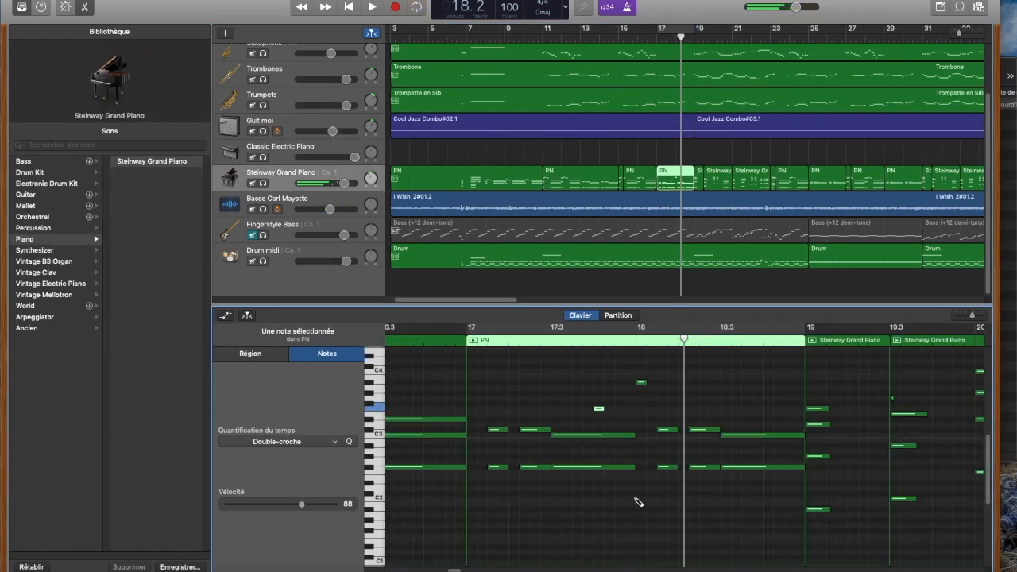
Step: Draw two low notes below C2 around bar 18 in the Steinway Grand Piano's PN region and delete both
{"action": "left_click", "coordinate": [651, 520], "text": "super"}
{"action": "left_click", "coordinate": [599, 525], "text": "super"}
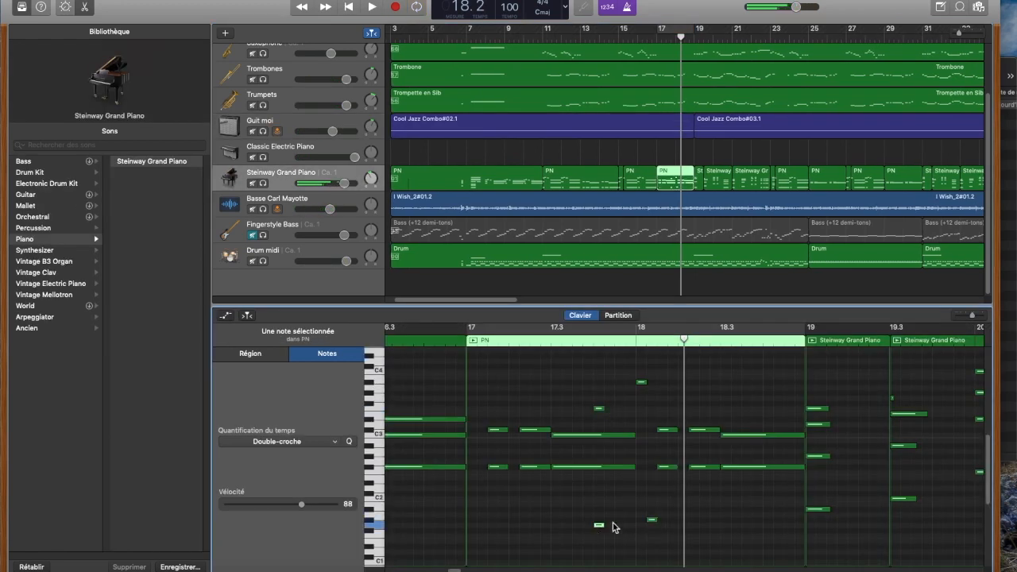
{"action": "left_click_drag", "start_coordinate": [707, 517], "coordinate": [578, 538]}
{"action": "key", "text": "Delete"}
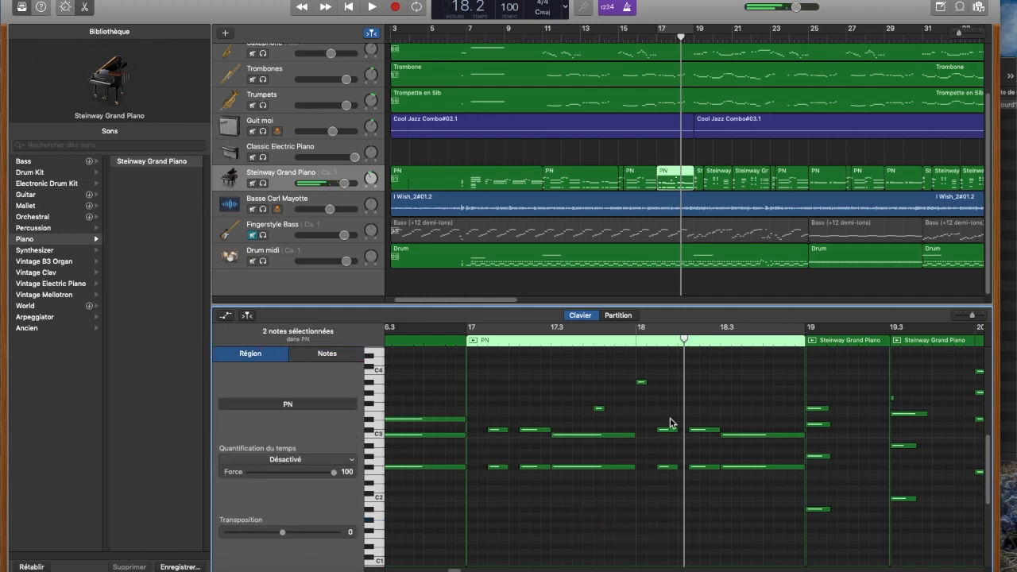
Step: Delete the two high notes near bar 18 in the PN region and draw thirteen short notes above C3 and around C2
{"action": "left_click_drag", "start_coordinate": [657, 375], "coordinate": [587, 415]}
{"action": "key", "text": "Delete"}
{"action": "left_click", "coordinate": [589, 404], "text": "super"}
{"action": "left_click", "coordinate": [598, 408], "text": "super"}
{"action": "left_click", "coordinate": [610, 392], "text": "super"}
{"action": "left_click", "coordinate": [609, 414], "text": "super"}
{"action": "left_click", "coordinate": [620, 419], "text": "super"}
{"action": "left_click", "coordinate": [641, 398], "text": "super"}
{"action": "left_click", "coordinate": [641, 371], "text": "super"}
{"action": "left_click", "coordinate": [632, 403], "text": "super"}
{"action": "left_click", "coordinate": [631, 381], "text": "super"}
{"action": "left_click", "coordinate": [641, 482], "text": "super"}
{"action": "left_click", "coordinate": [589, 509], "text": "super"}
{"action": "left_click", "coordinate": [663, 504], "text": "super"}
{"action": "left_click", "coordinate": [737, 529], "text": "super"}
Step: Play back the edited PN region with bars 17 to 19 cycling, stop playback and switch the cycle off
{"action": "key", "text": "space"}
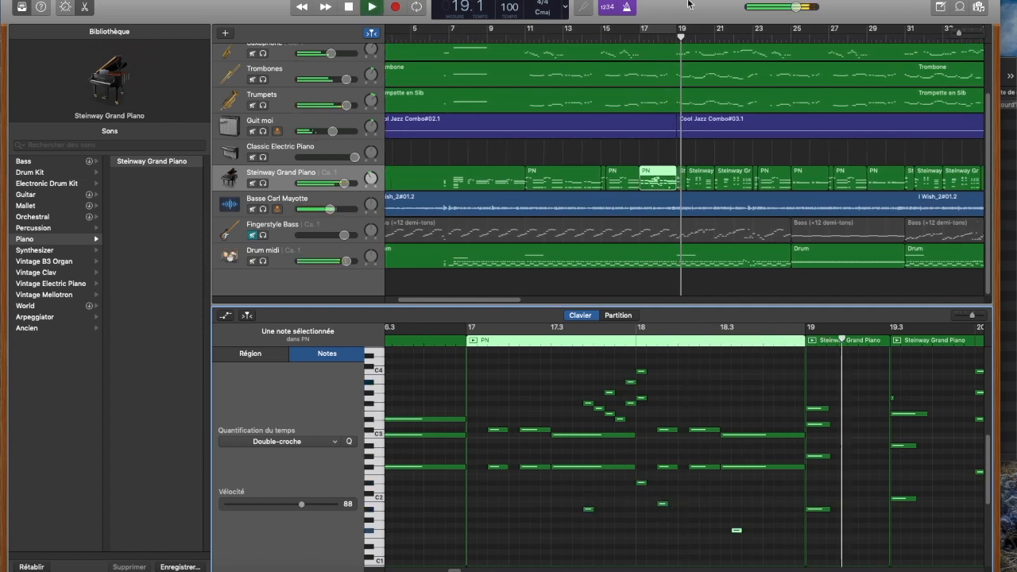
{"action": "left_click", "coordinate": [659, 34]}
{"action": "key", "text": "space"}
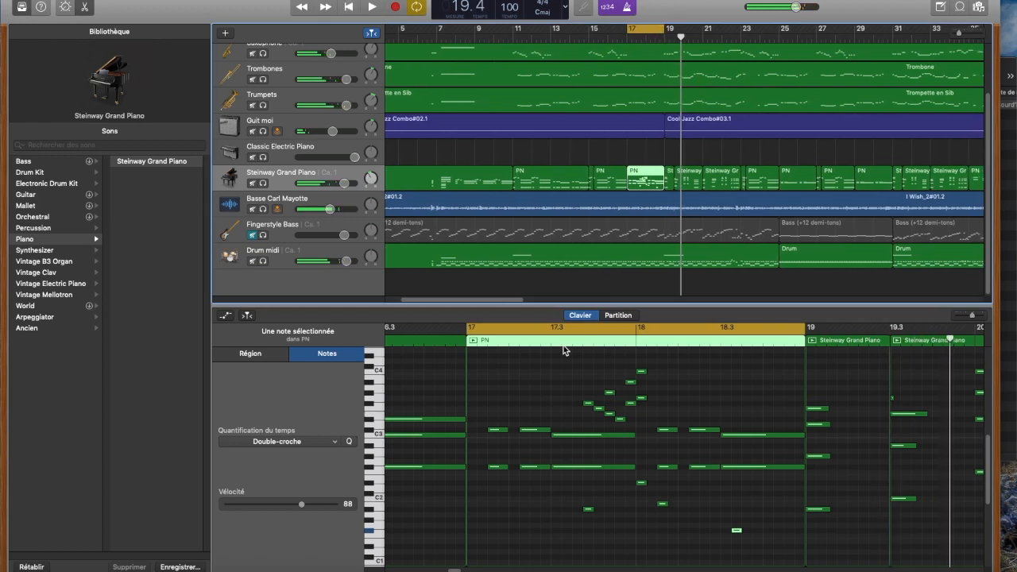
{"action": "left_click", "coordinate": [553, 341]}
{"action": "key", "text": "space"}
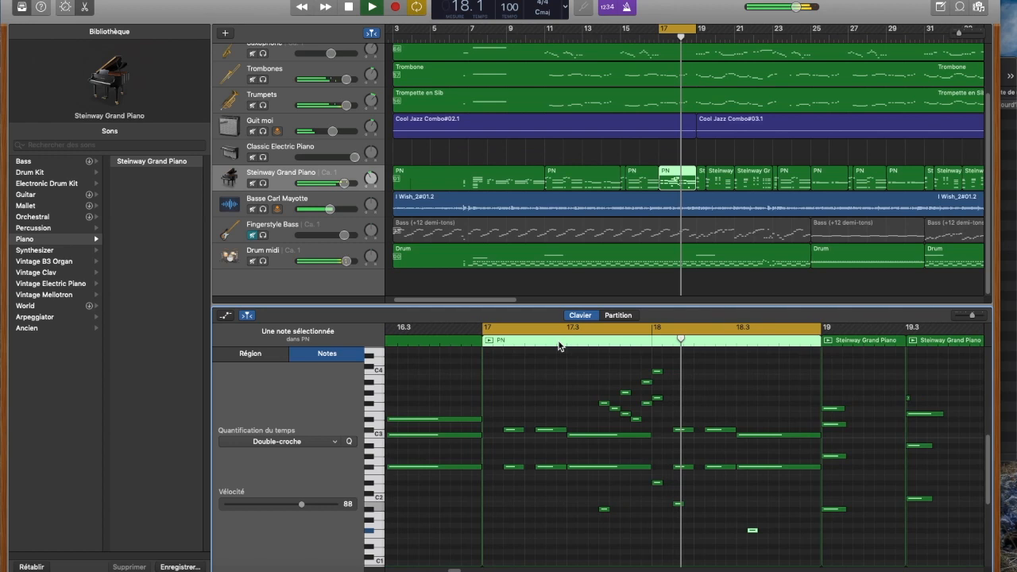
{"action": "key", "text": "space"}
{"action": "left_click", "coordinate": [671, 32]}
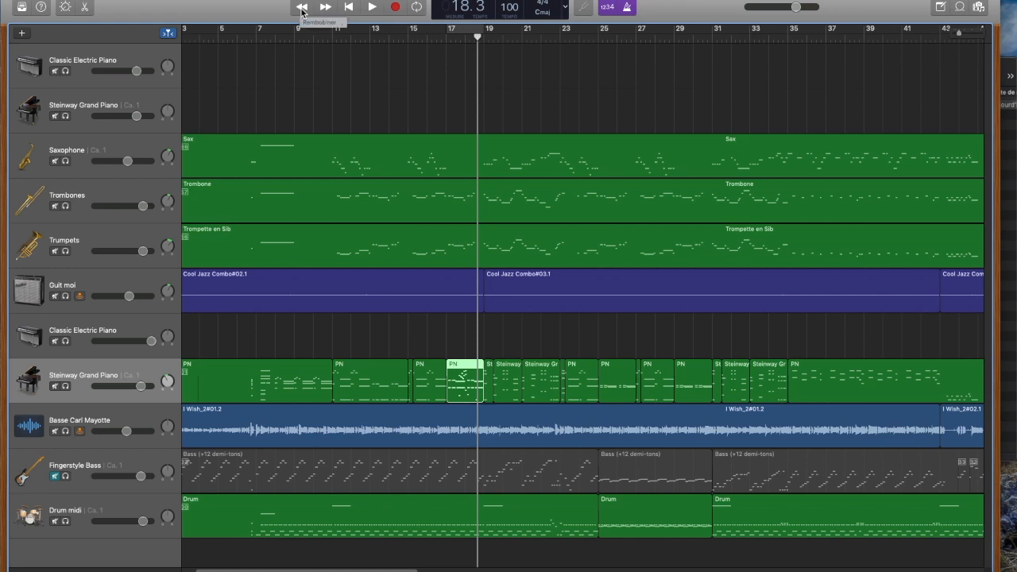
Step: Return the playhead to the start of the project and move the active cycle area to bars 20 to 22
{"action": "left_click", "coordinate": [349, 7]}
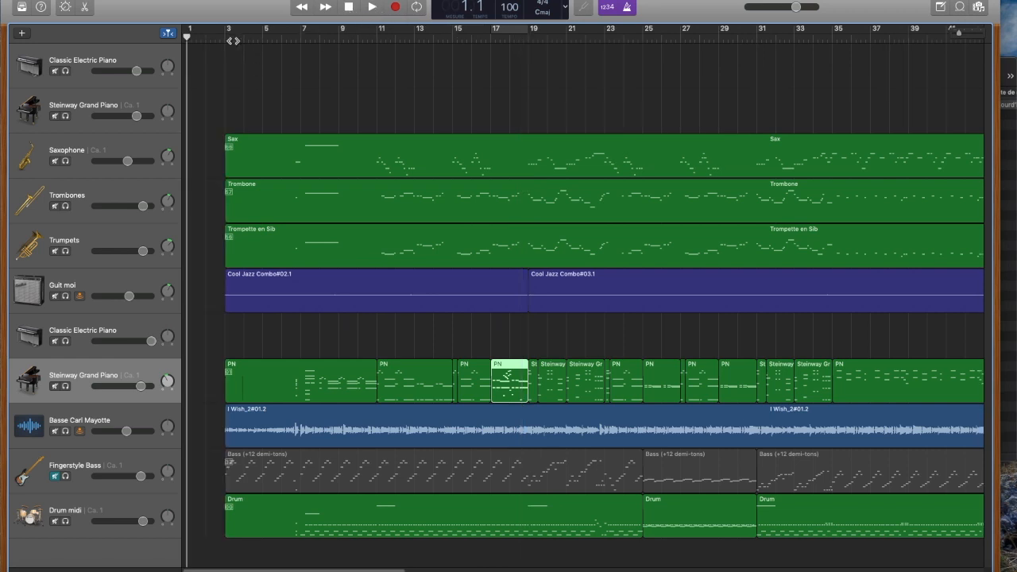
{"action": "left_click", "coordinate": [418, 8]}
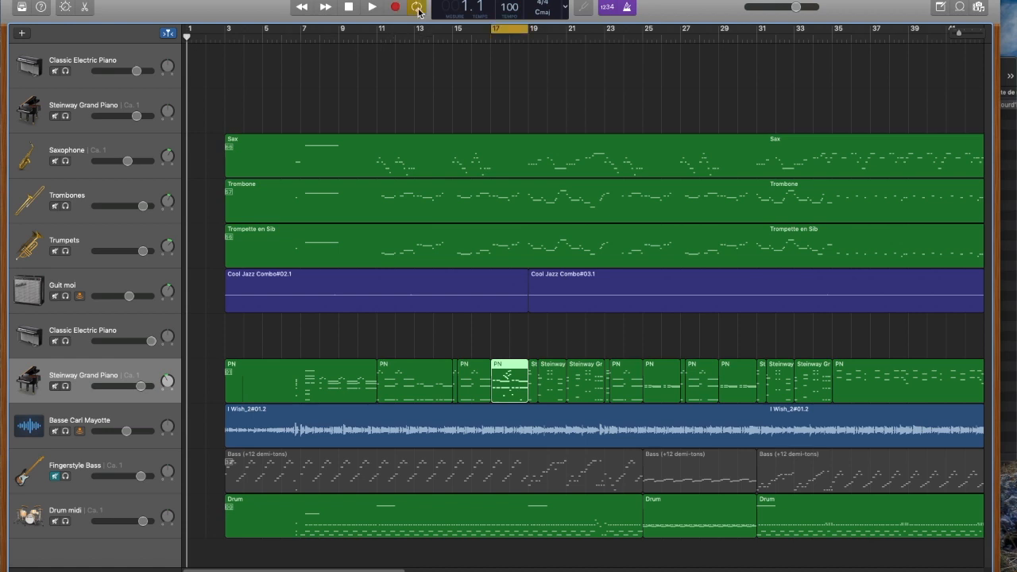
{"action": "left_click_drag", "start_coordinate": [511, 31], "coordinate": [570, 30]}
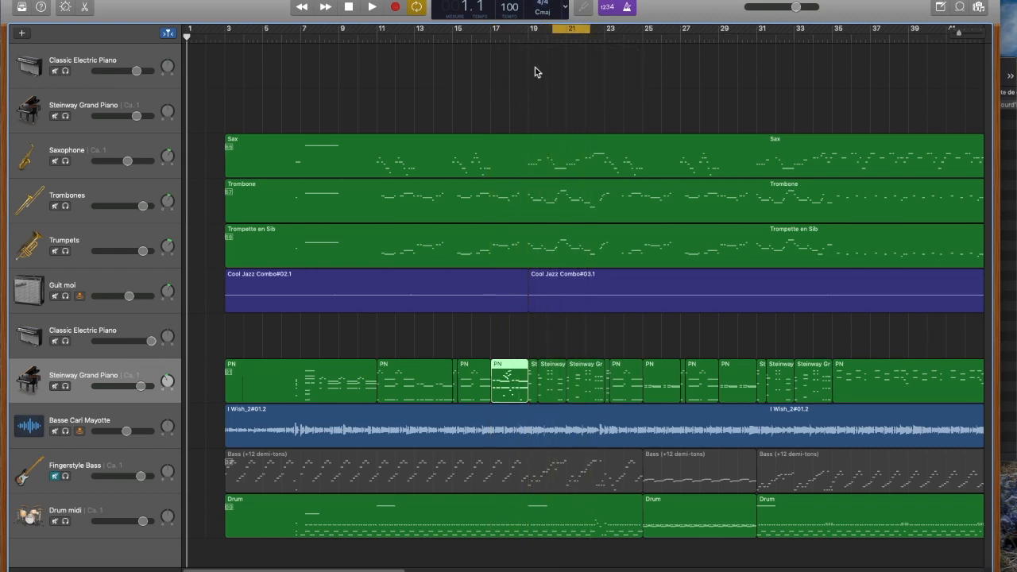
Step: Switch the transport display to Temps et durée and back to Temps et projet
{"action": "left_click", "coordinate": [567, 8]}
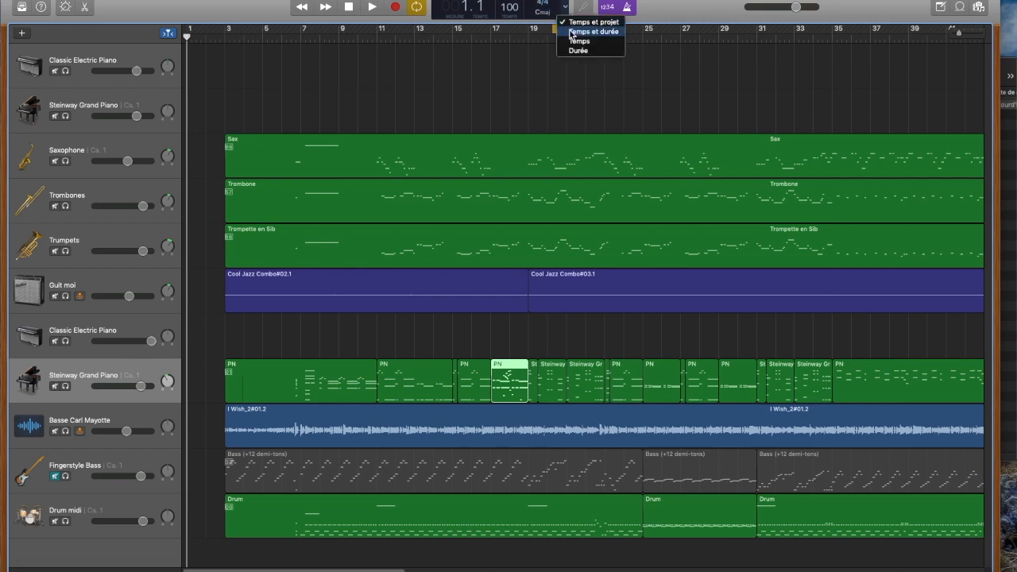
{"action": "left_click", "coordinate": [570, 32]}
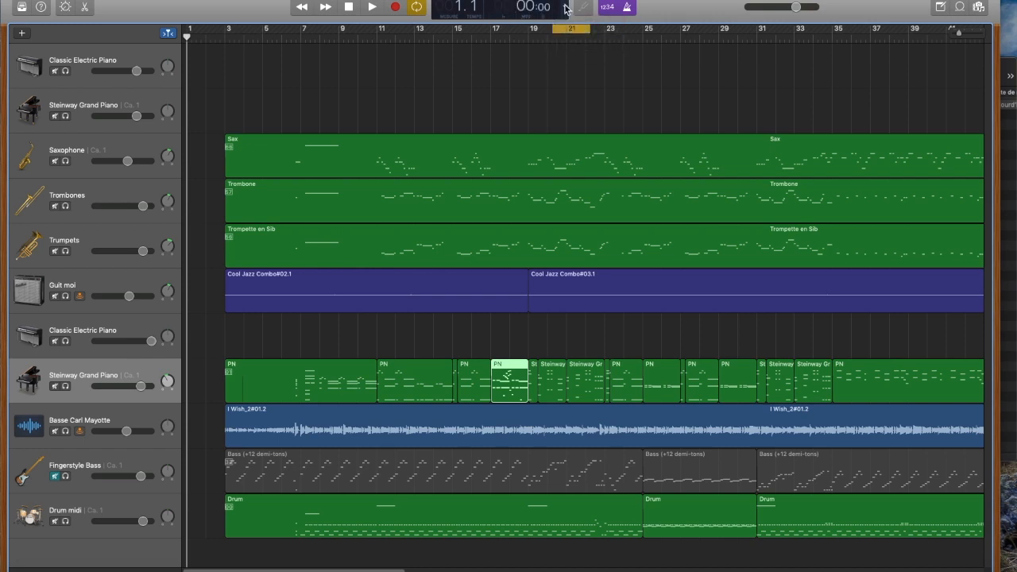
{"action": "left_click", "coordinate": [567, 8]}
{"action": "left_click", "coordinate": [576, 19]}
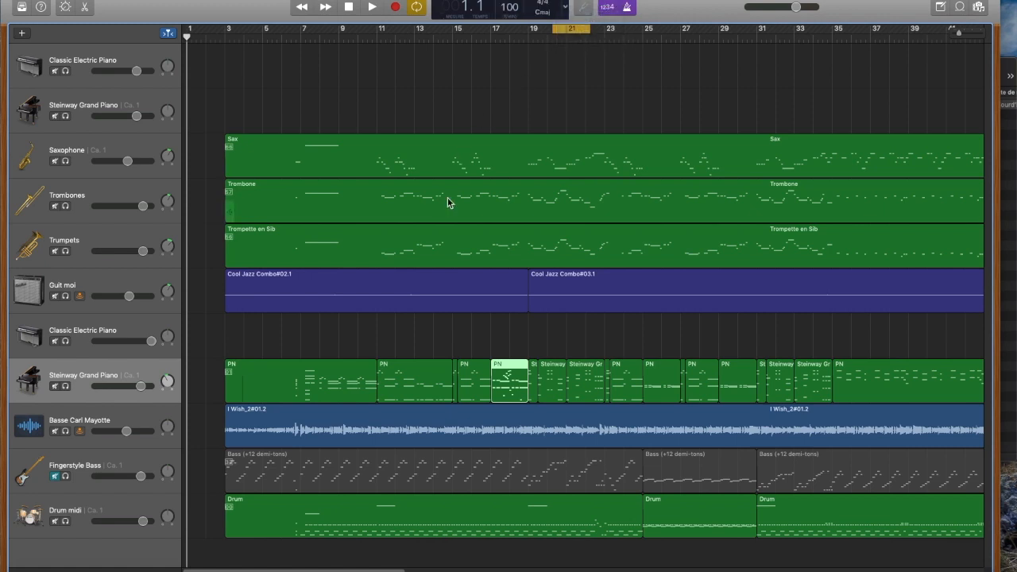
{"action": "left_click", "coordinate": [55, 296]}
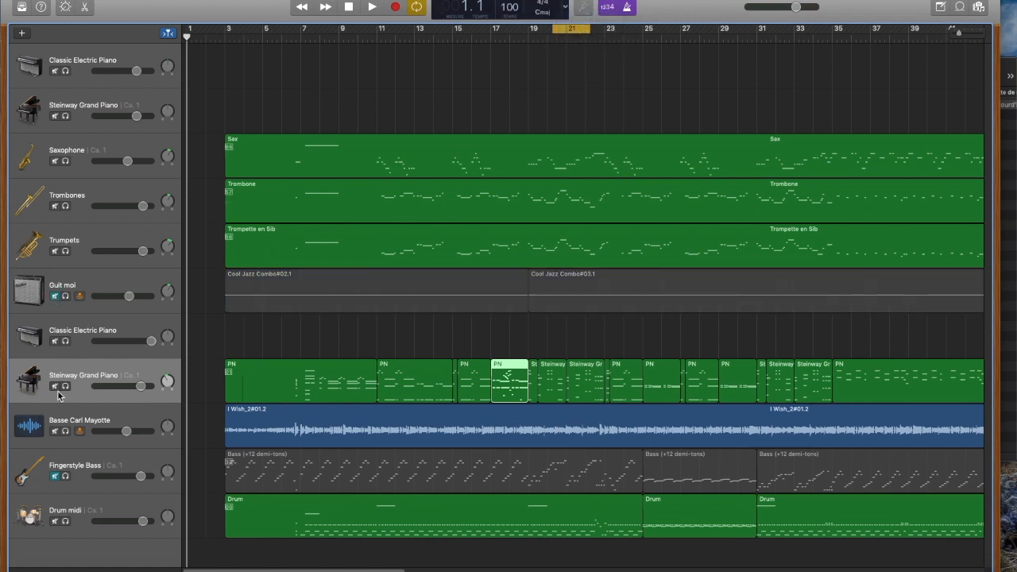
{"action": "left_click", "coordinate": [55, 431]}
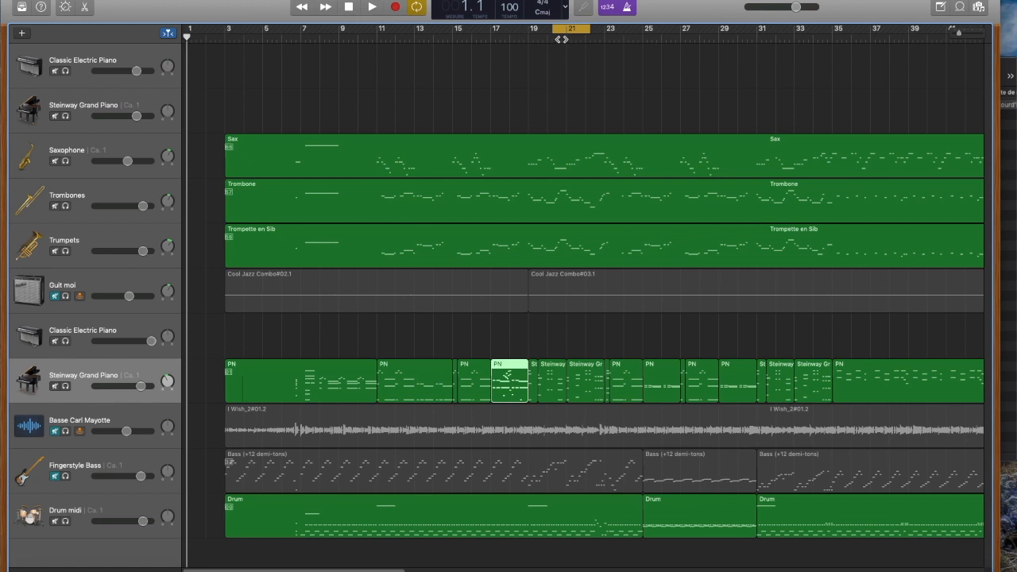
{"action": "left_click", "coordinate": [546, 116]}
{"action": "key", "text": "space"}
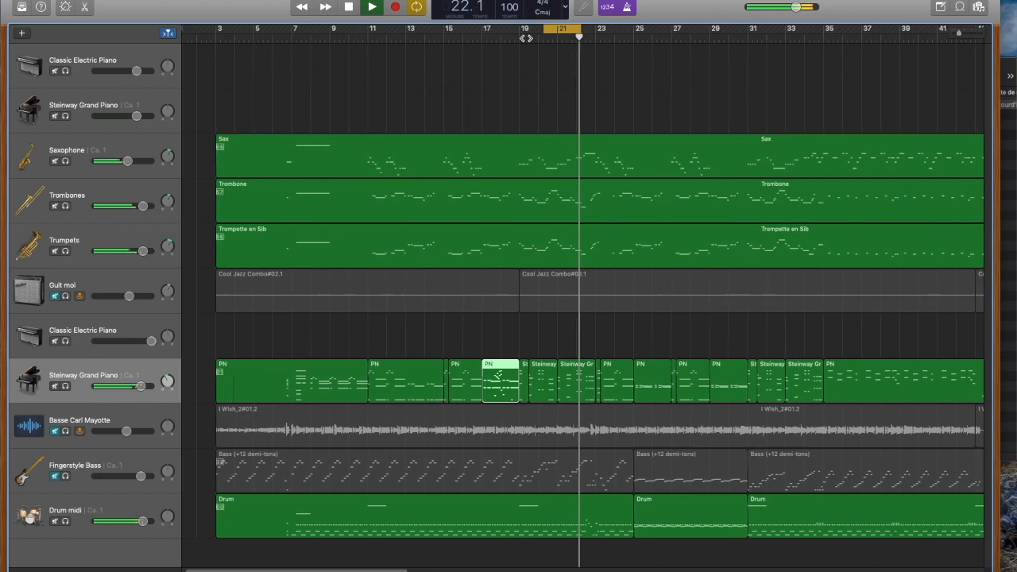
{"action": "key", "text": "space"}
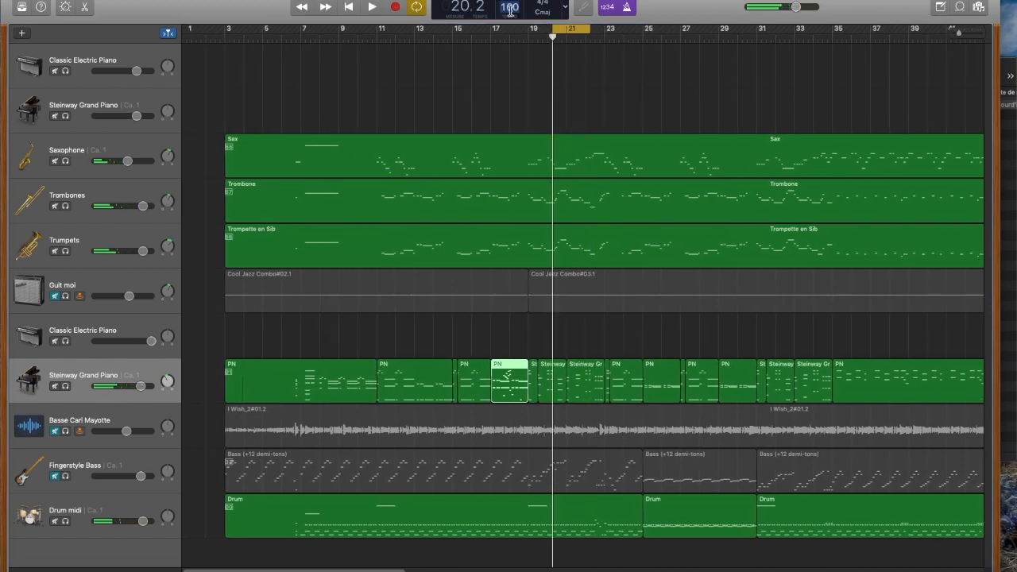
Step: Set the project tempo to 400 and play the cycle area at that speed
{"action": "type", "text": "400"}
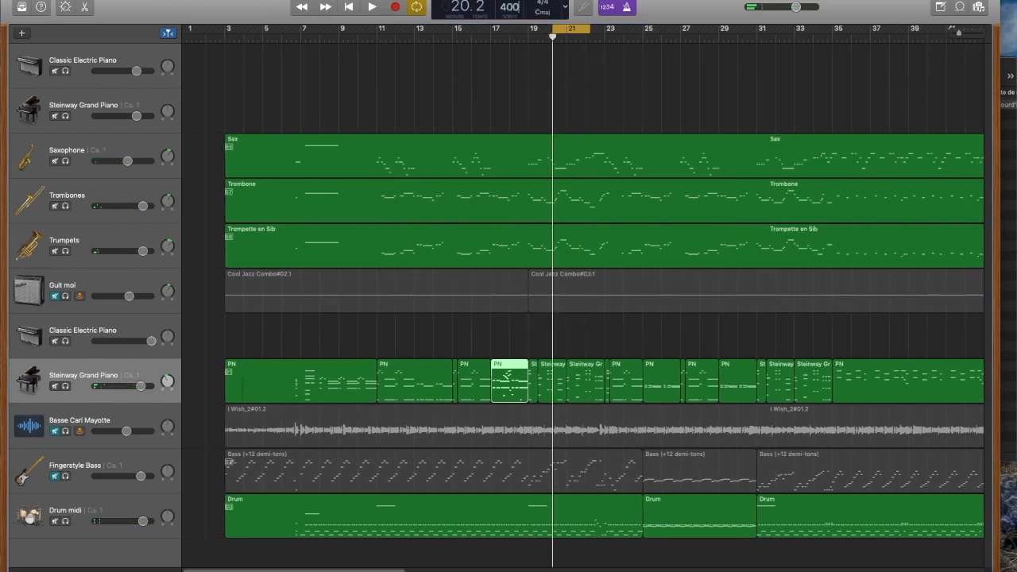
{"action": "key", "text": "Return"}
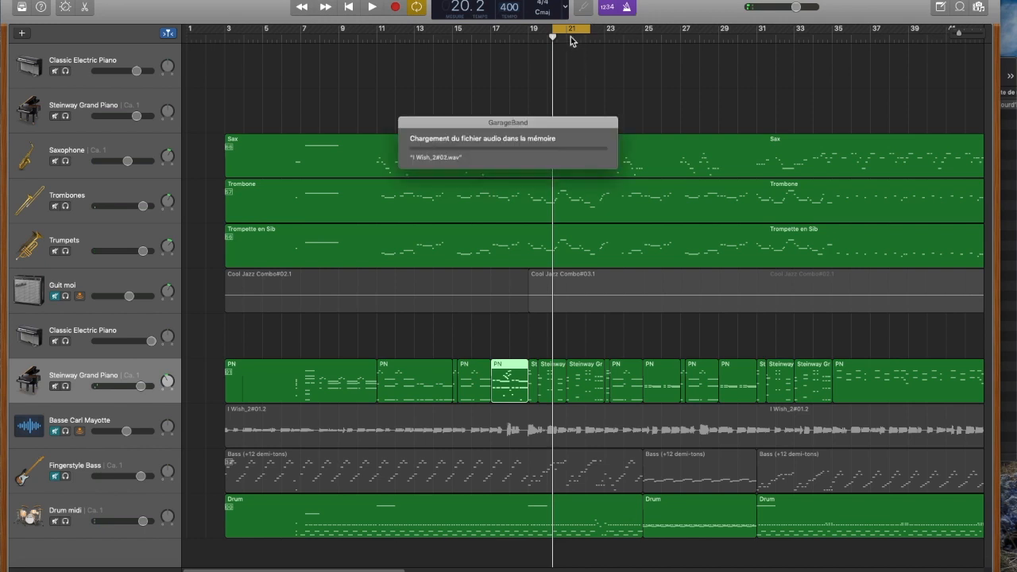
{"action": "key", "text": "space"}
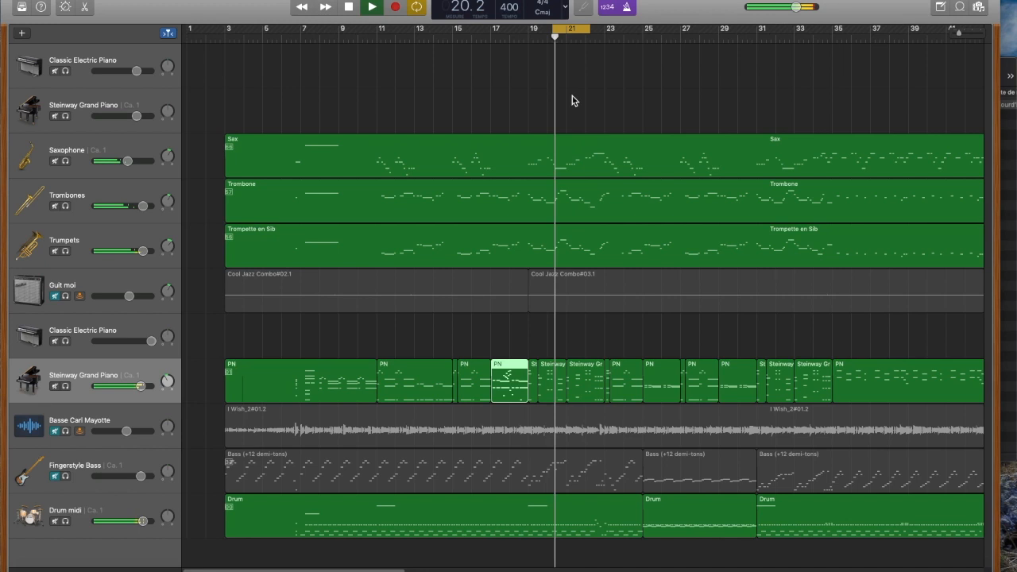
Step: Unmute the Guit moi, Basse Carl Mayotte and Fingerstyle Bass tracks during playback and mute all three again
{"action": "left_click", "coordinate": [55, 296]}
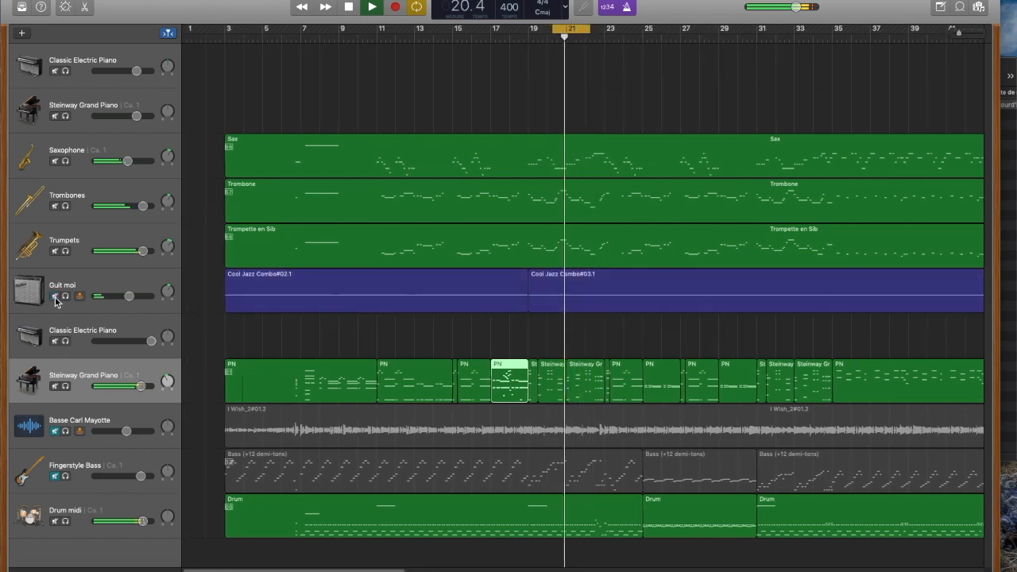
{"action": "left_click", "coordinate": [54, 431]}
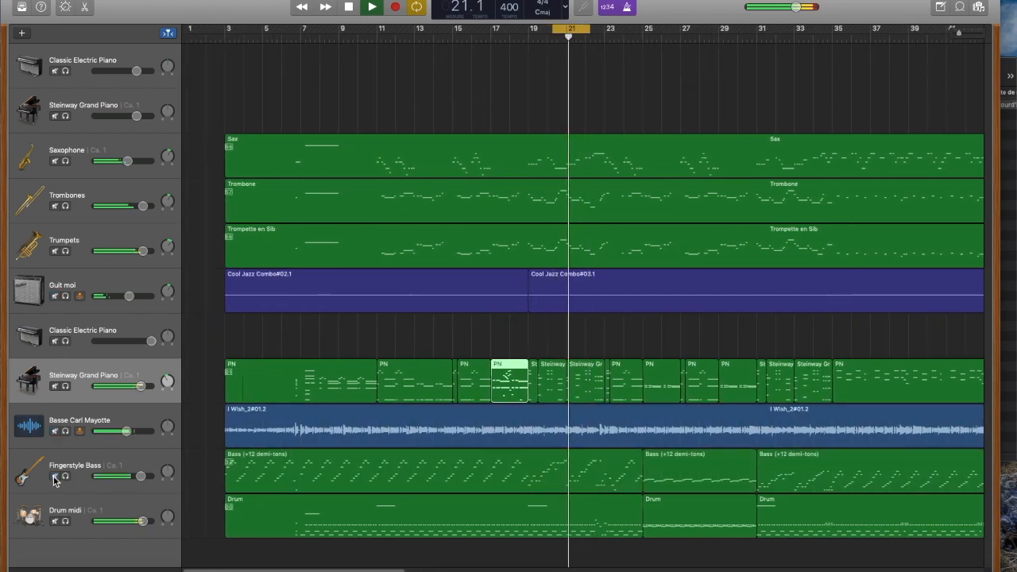
{"action": "left_click", "coordinate": [54, 476]}
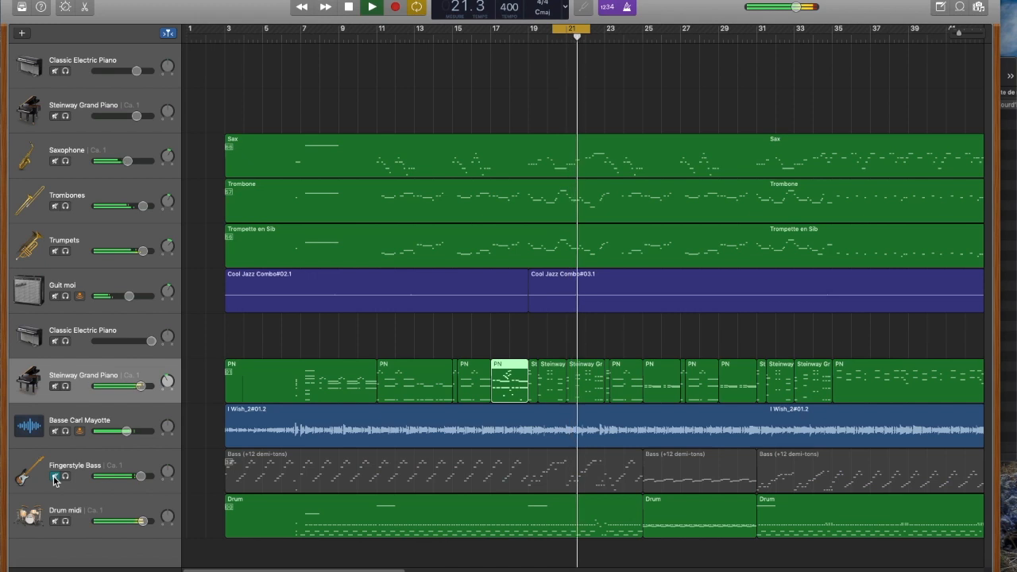
{"action": "left_click", "coordinate": [55, 431]}
{"action": "left_click", "coordinate": [55, 295]}
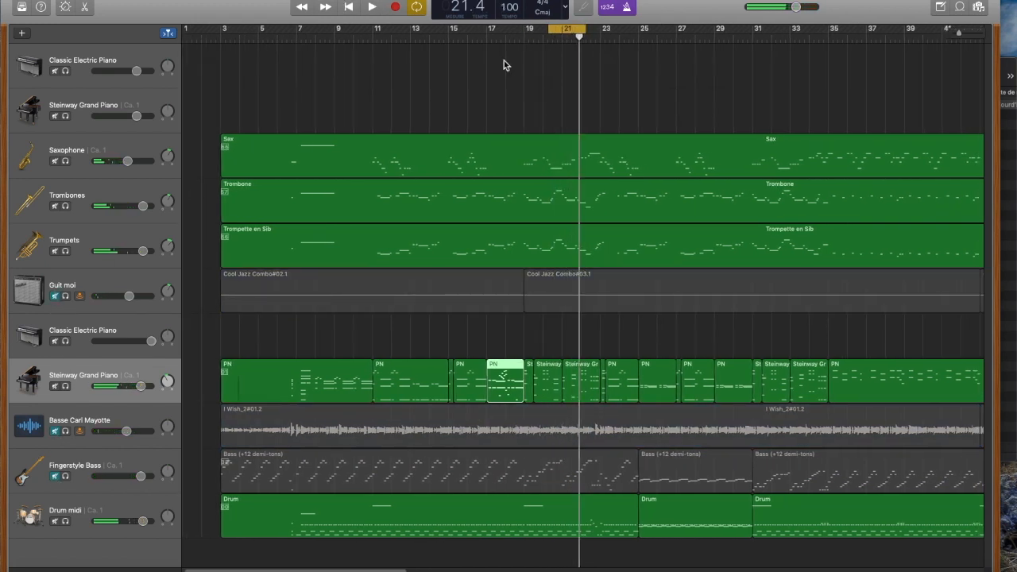
Step: Switch the cycle off and select the Guit moi audio track to make the tuner available, comparing with the Trumpets track
{"action": "left_click", "coordinate": [419, 10]}
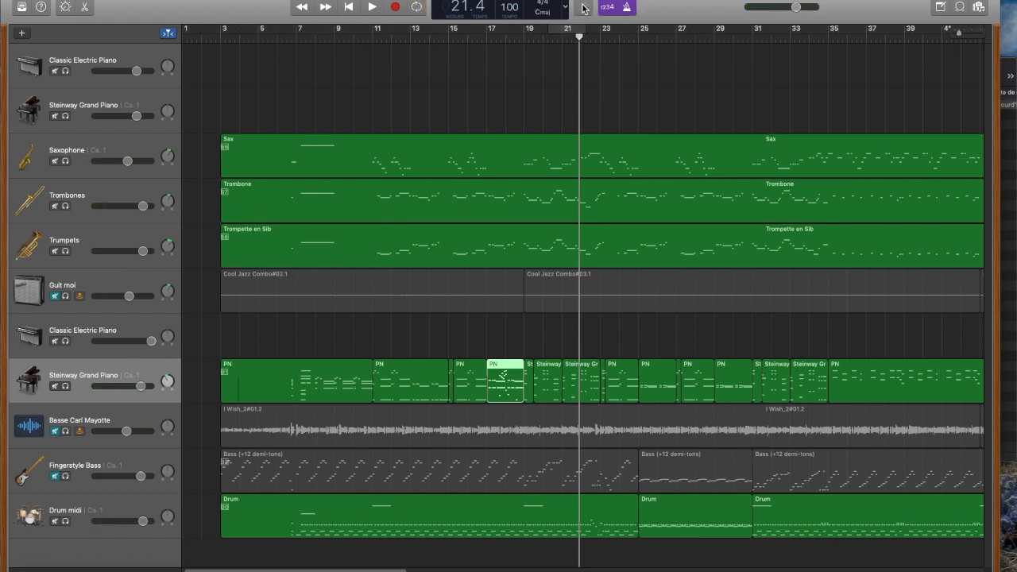
{"action": "left_click", "coordinate": [132, 279]}
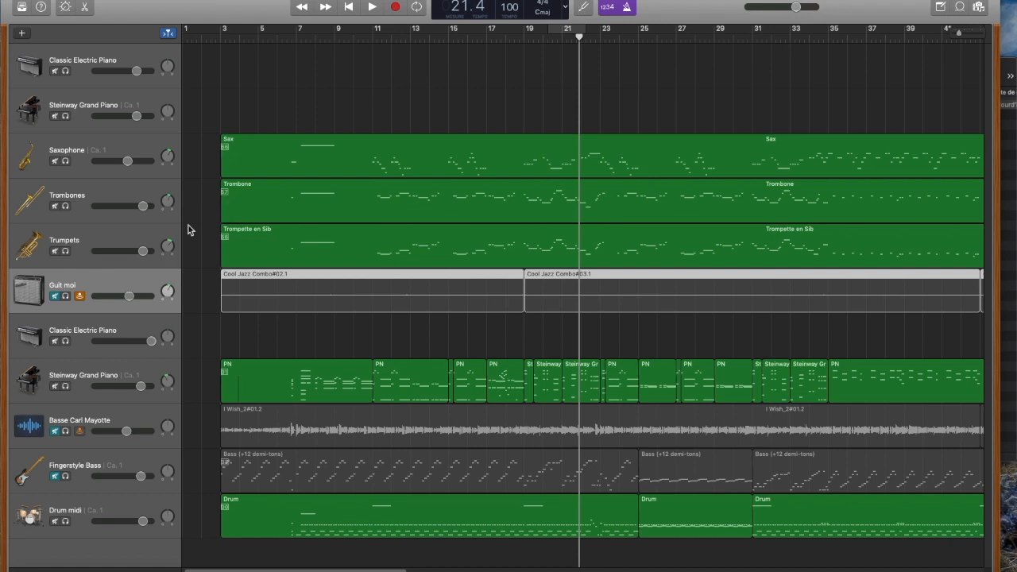
{"action": "left_click", "coordinate": [133, 247]}
{"action": "left_click", "coordinate": [104, 275]}
Step: Turn the metronome off, play the project without it, turn it back on and stop playback
{"action": "left_click", "coordinate": [628, 8]}
{"action": "key", "text": "space"}
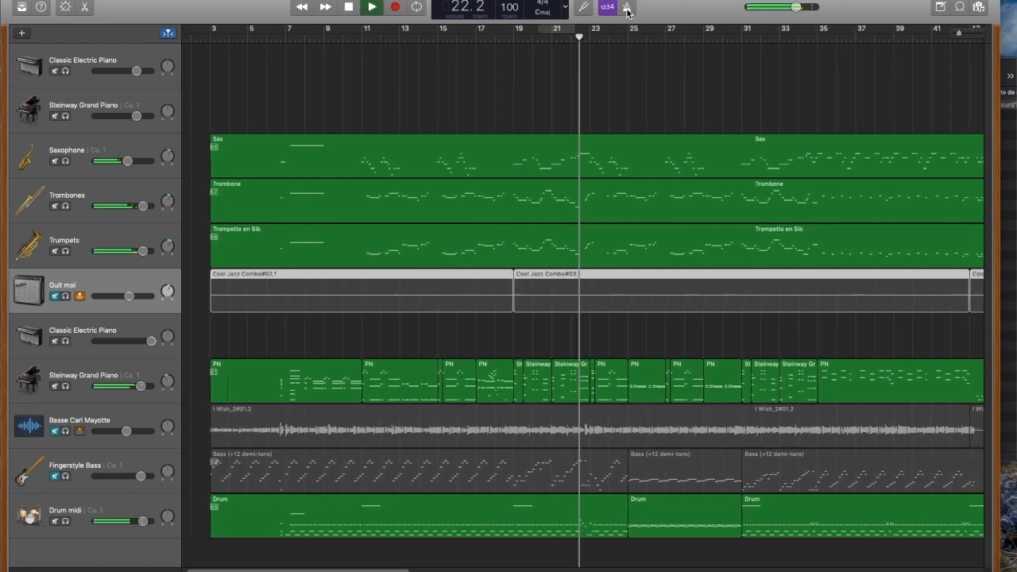
{"action": "left_click", "coordinate": [629, 8]}
{"action": "key", "text": "space"}
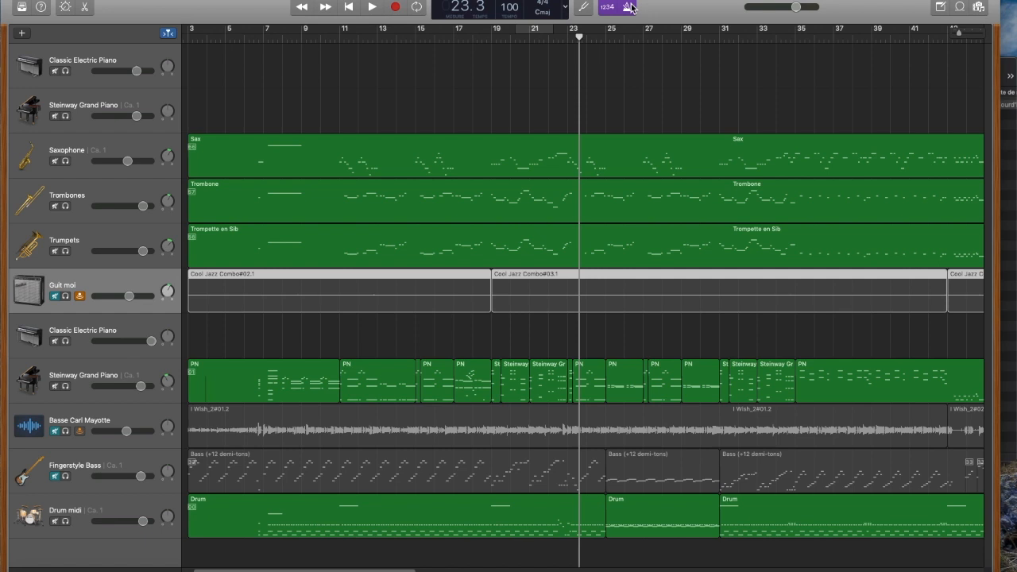
Step: Write the sample text "sfgdhfdgfghfgh" in the project's Bloc-notes, show its font settings, and close both
{"action": "left_click", "coordinate": [938, 8]}
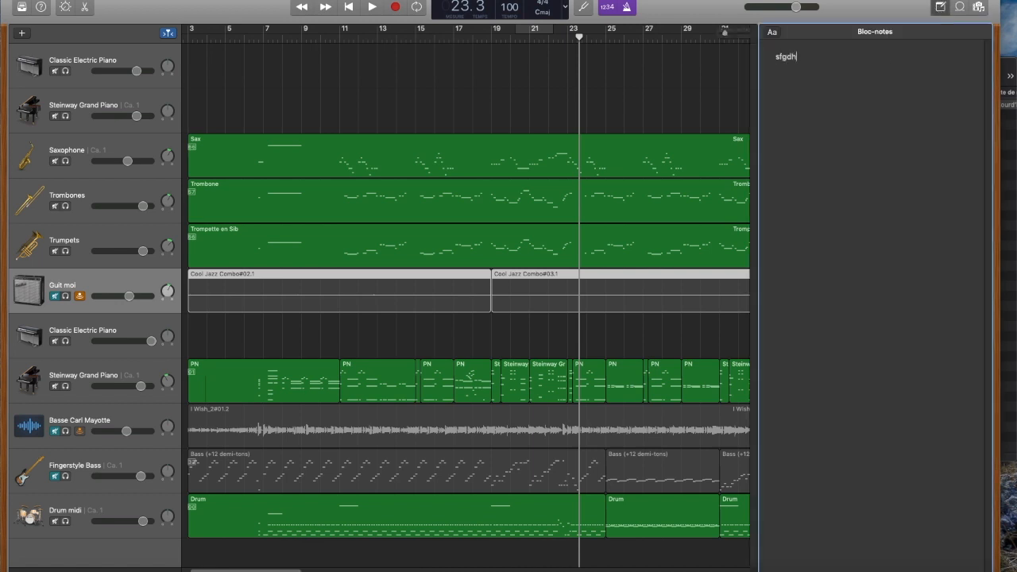
{"action": "left_click", "coordinate": [771, 34]}
{"action": "type", "text": "fdgfghfgh"}
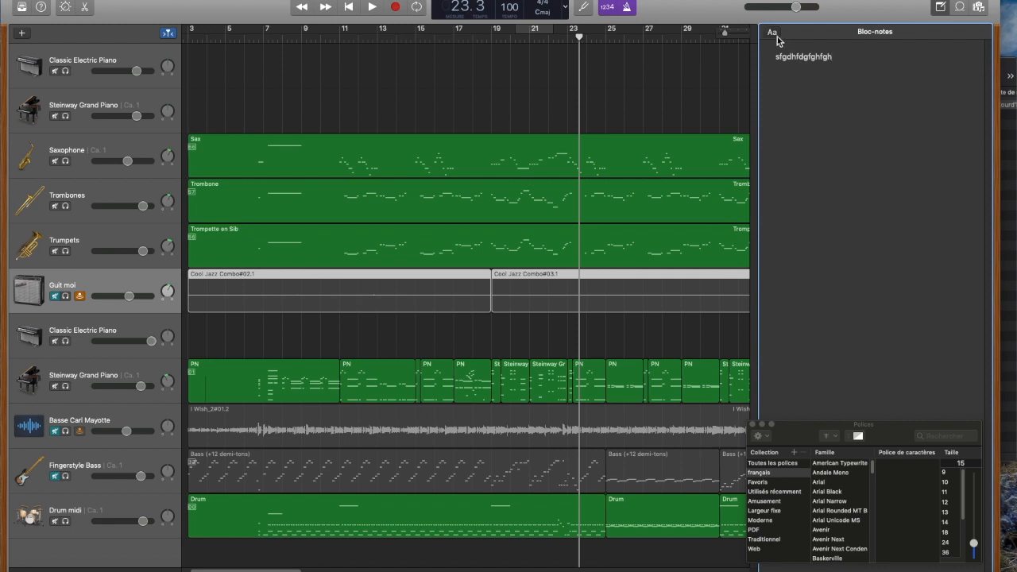
{"action": "left_click", "coordinate": [752, 424]}
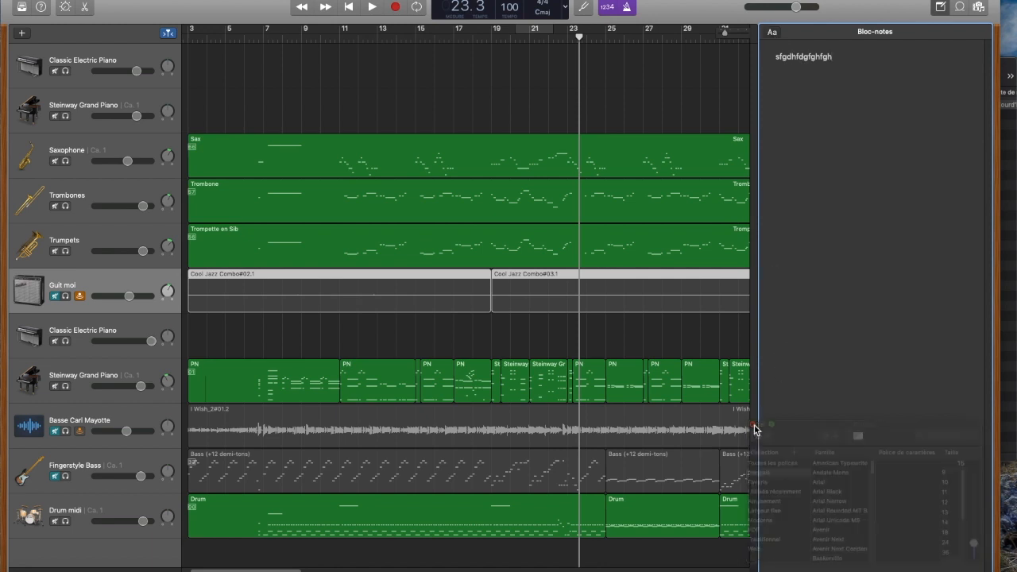
{"action": "left_click", "coordinate": [940, 9]}
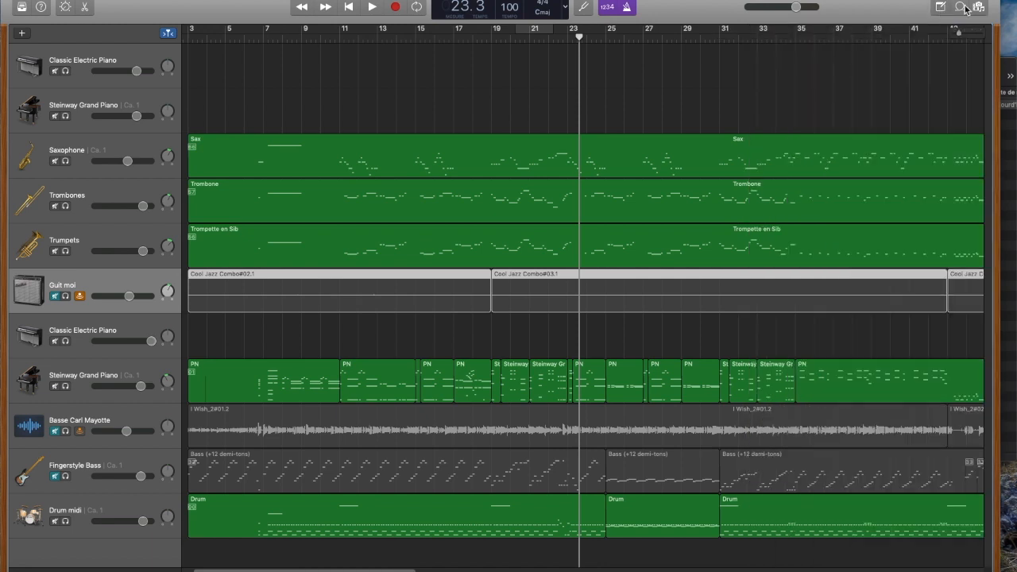
Step: Add the Apple Loop Anders - Full Stack on a new track below Drum midi, starting around bar 5
{"action": "left_click", "coordinate": [959, 7]}
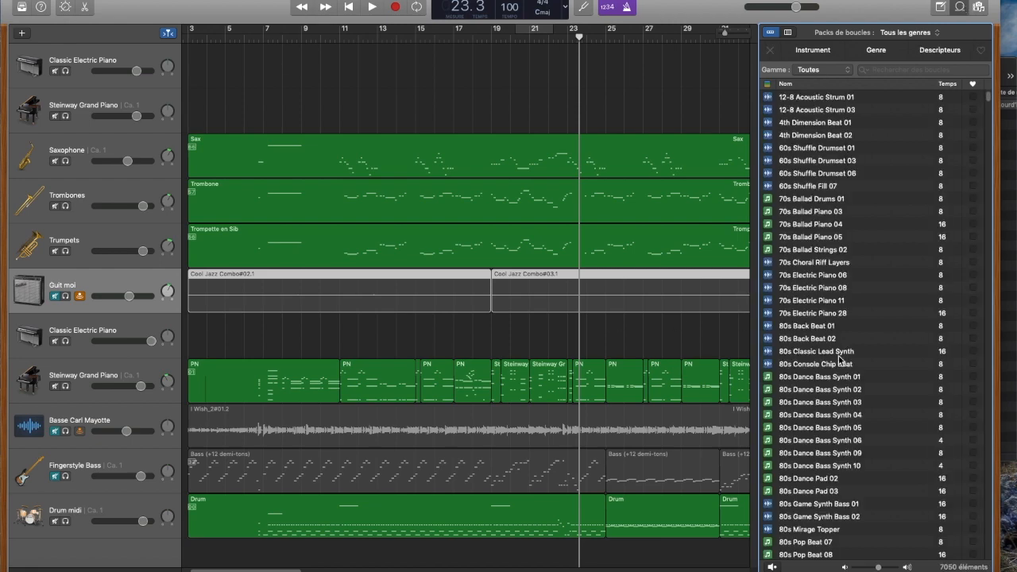
{"action": "scroll", "coordinate": [841, 359], "scroll_direction": "down", "scroll_amount": 15}
{"action": "scroll", "coordinate": [380, 533], "scroll_direction": "down", "scroll_amount": 1}
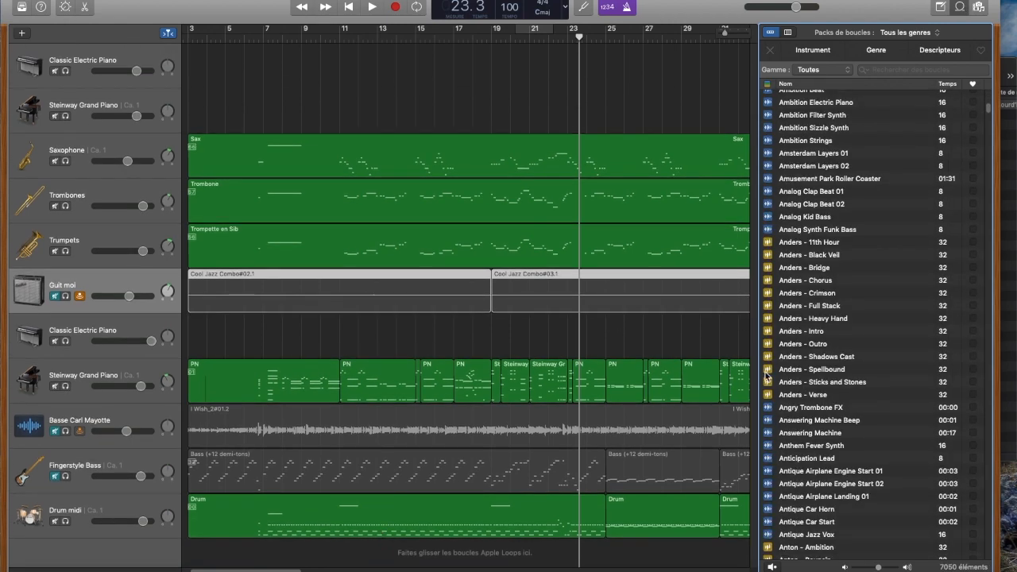
{"action": "left_click", "coordinate": [796, 303]}
{"action": "left_click_drag", "start_coordinate": [799, 307], "coordinate": [221, 558]}
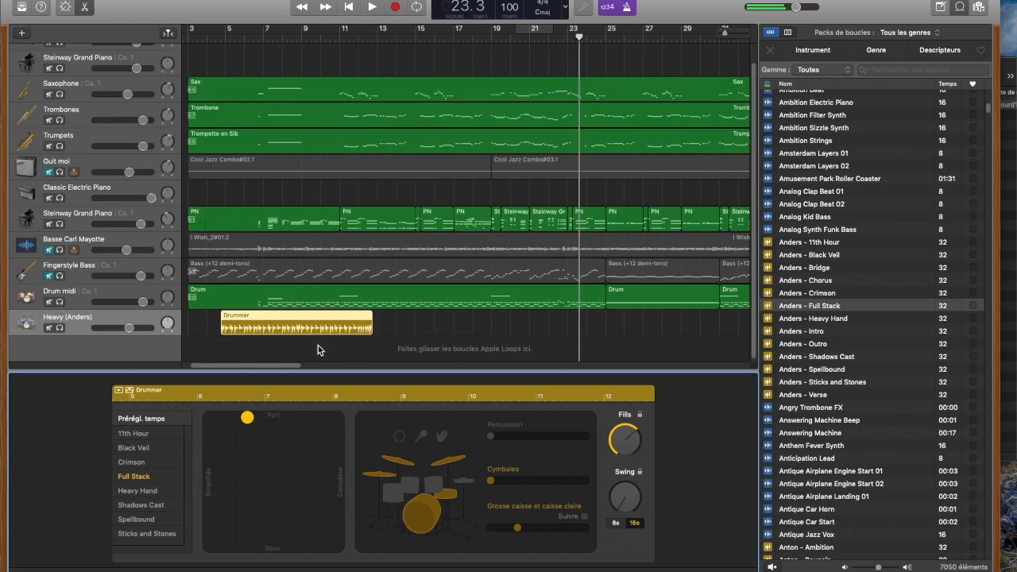
Step: Solo the Heavy (Anders) track, place the playhead at bar 5 and fit the cycle area to the Drummer region
{"action": "left_click", "coordinate": [59, 328]}
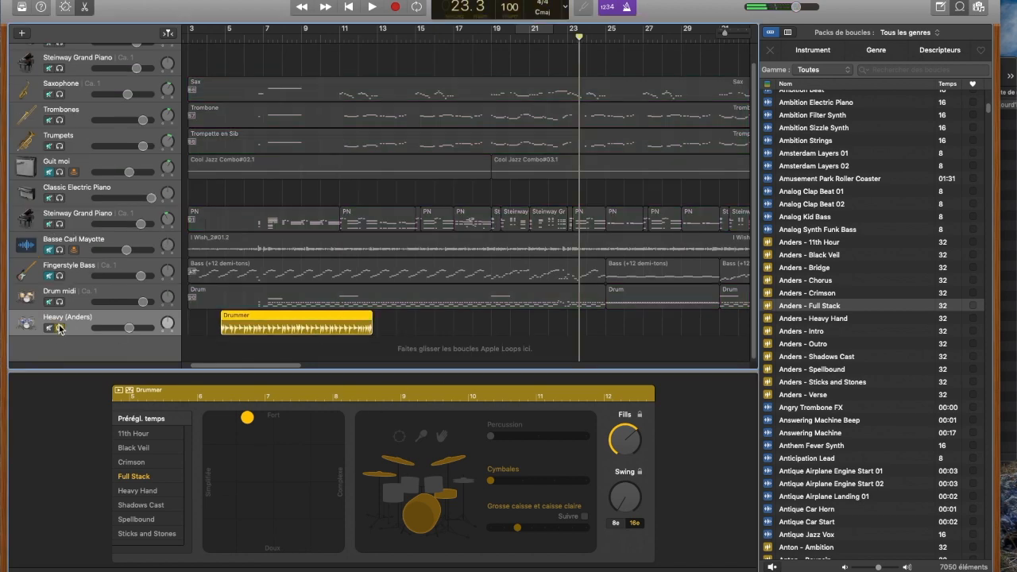
{"action": "left_click", "coordinate": [227, 38]}
{"action": "left_click", "coordinate": [417, 7]}
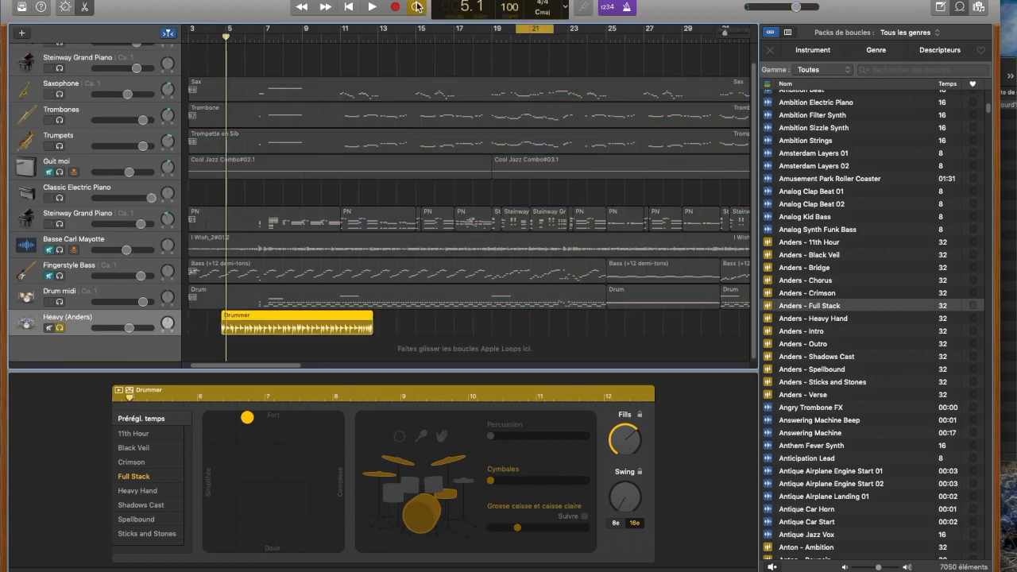
{"action": "left_click_drag", "start_coordinate": [531, 32], "coordinate": [373, 29]}
{"action": "left_click_drag", "start_coordinate": [228, 32], "coordinate": [221, 30]}
Step: Play the Drummer region and raise its Cymbales setting to about two thirds of the range
{"action": "key", "text": "space"}
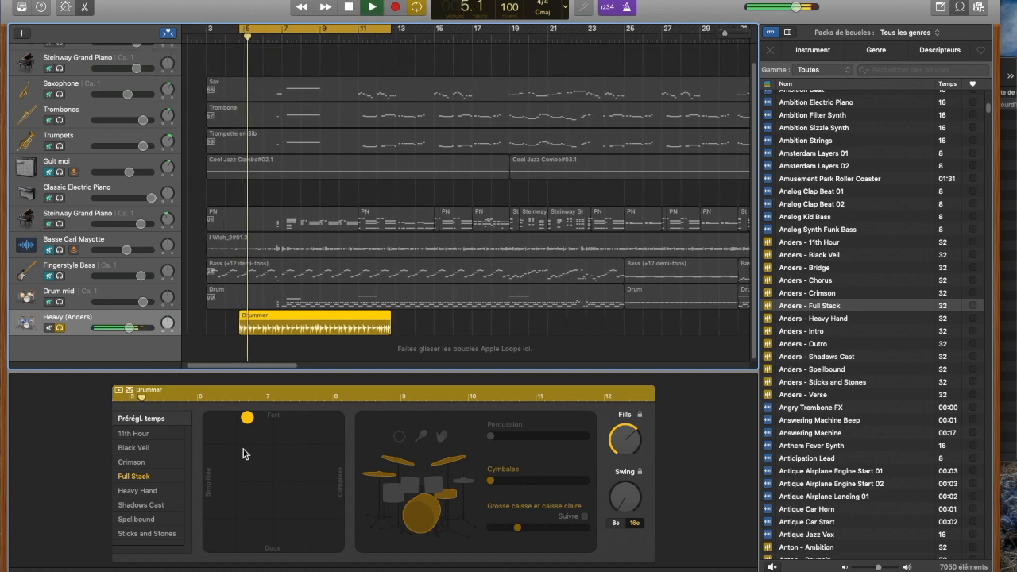
{"action": "left_click_drag", "start_coordinate": [490, 479], "coordinate": [556, 480]}
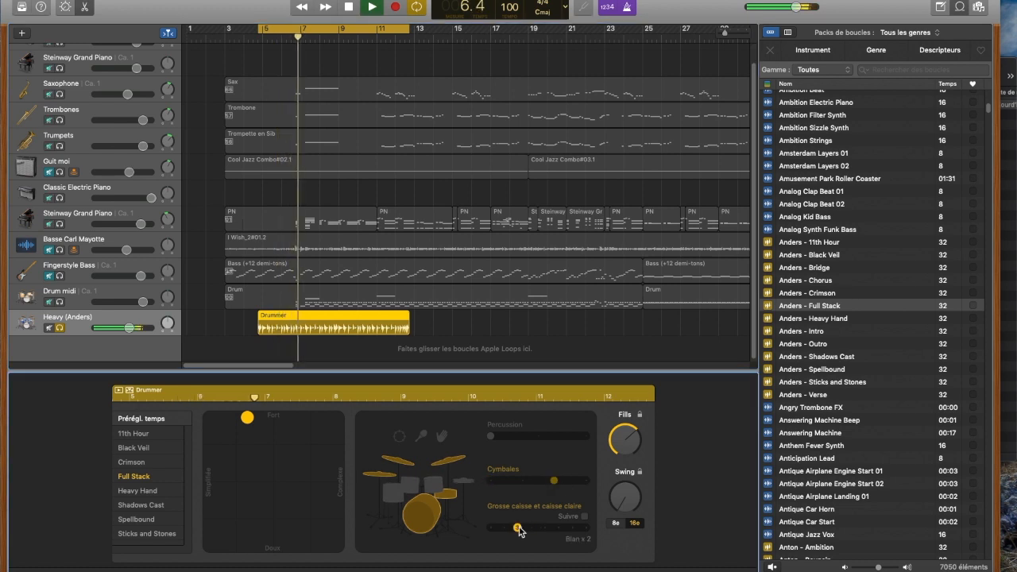
Step: Raise the Drummer's Grosse caisse et caisse claire setting to about two thirds and Percussion to about half of the range
{"action": "left_click_drag", "start_coordinate": [517, 526], "coordinate": [558, 527]}
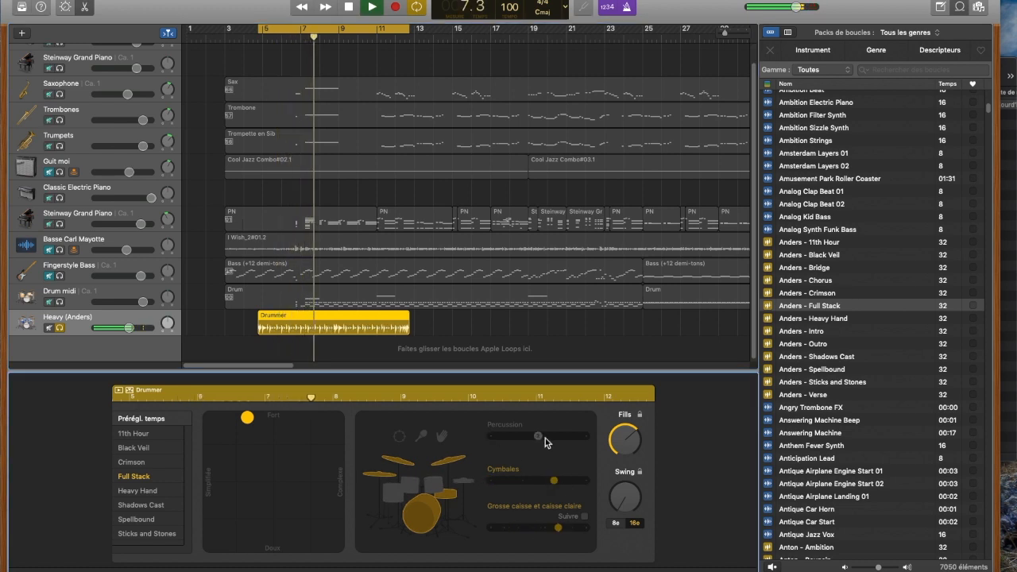
Step: Add the Apple Loop Amsterdam Layers 01 on a new track below the Heavy drummer track, and solo it instead of that track
{"action": "left_click", "coordinate": [803, 153]}
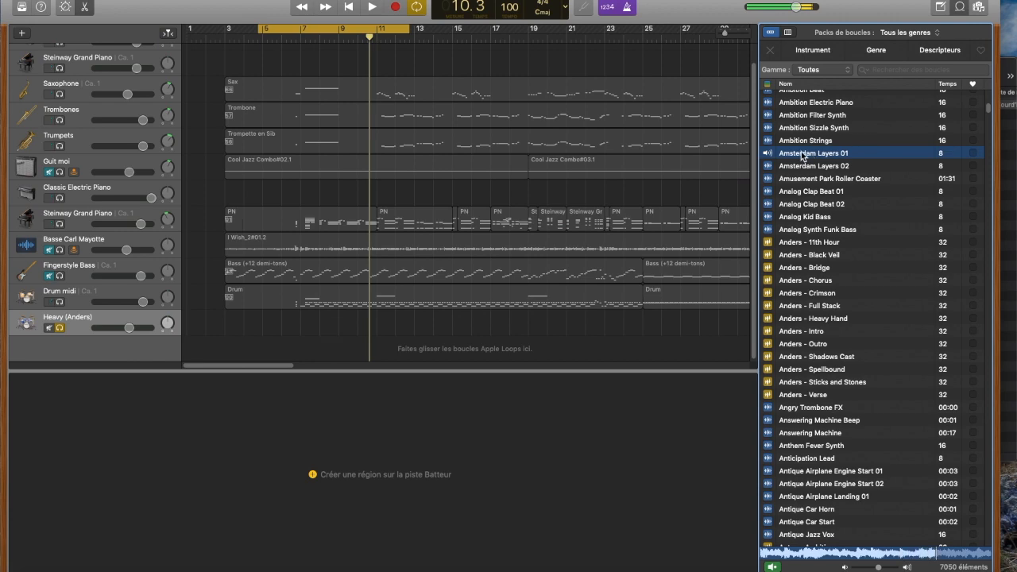
{"action": "left_click_drag", "start_coordinate": [803, 155], "coordinate": [329, 353]}
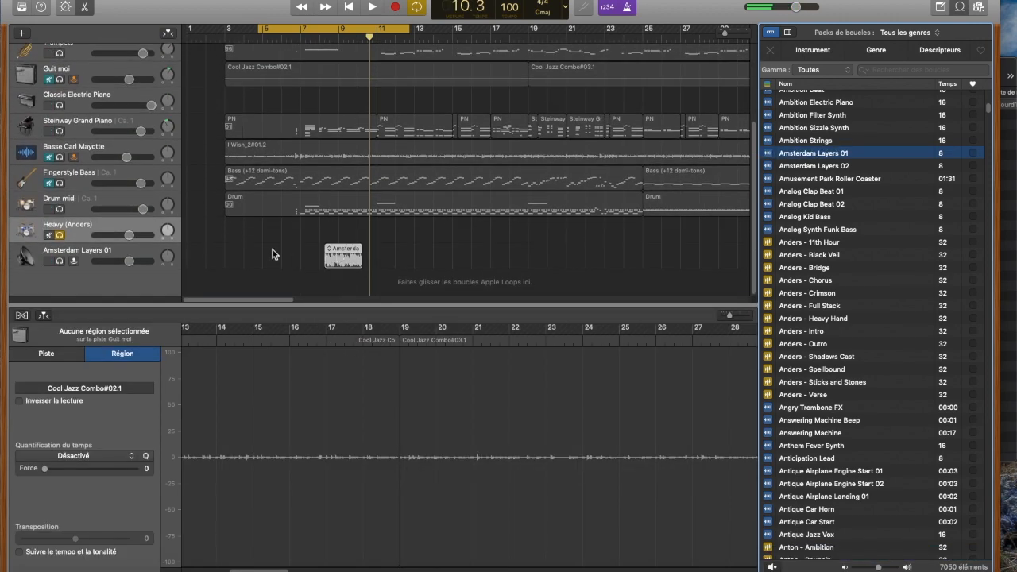
{"action": "left_click", "coordinate": [87, 253]}
{"action": "left_click", "coordinate": [60, 235]}
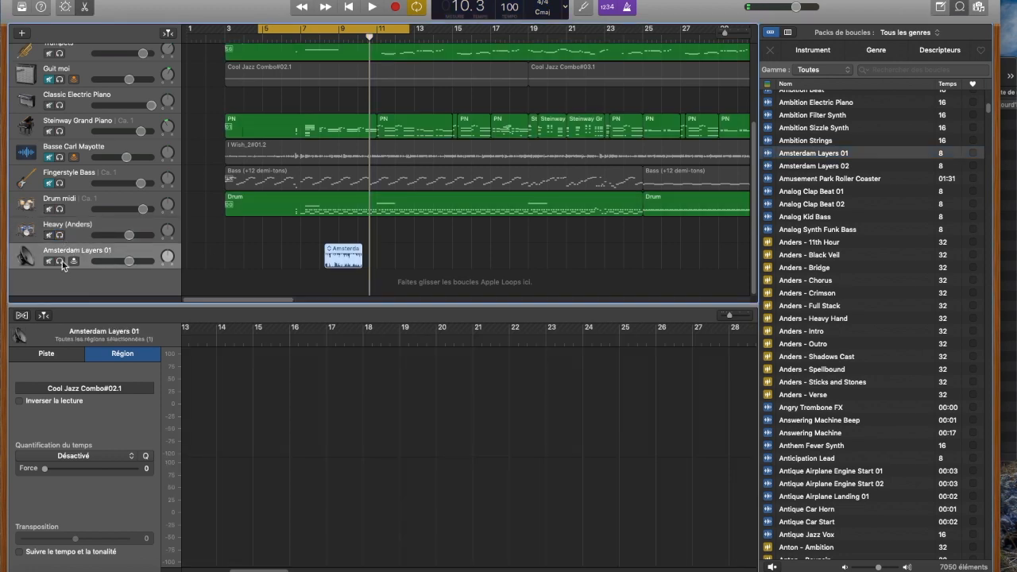
{"action": "left_click", "coordinate": [59, 262]}
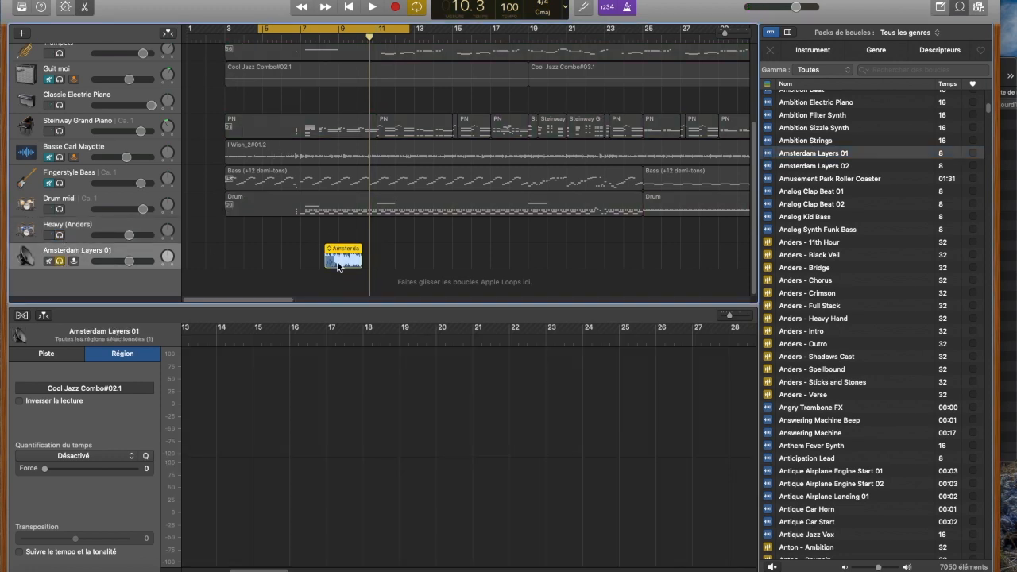
Step: Move the Amsterdam Layers 01 region to bar 5, loop it to fill the cycle area up to bar 13, and play it briefly
{"action": "left_click_drag", "start_coordinate": [374, 245], "coordinate": [404, 250]}
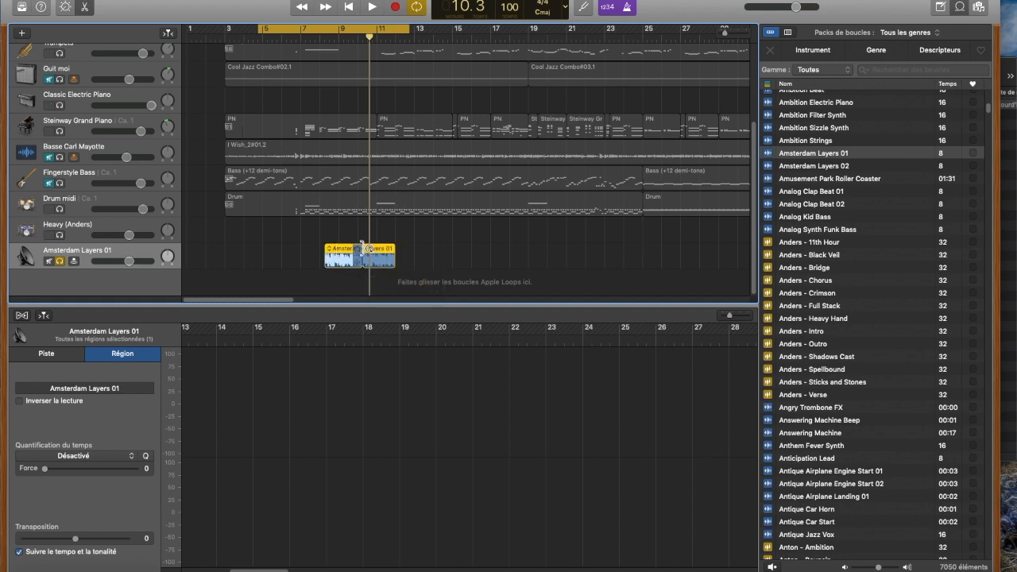
{"action": "left_click_drag", "start_coordinate": [346, 251], "coordinate": [410, 252]}
{"action": "key", "text": "space"}
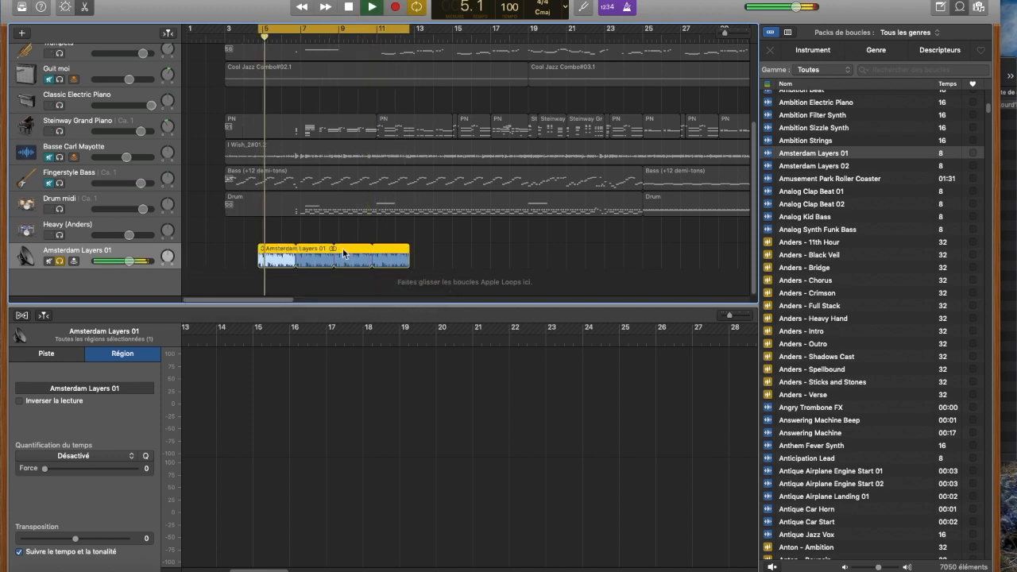
{"action": "key", "text": "space"}
Step: Browse the Apple Loops list, and show and close the Navigateur multimédia
{"action": "scroll", "coordinate": [800, 205], "scroll_direction": "up", "scroll_amount": 20}
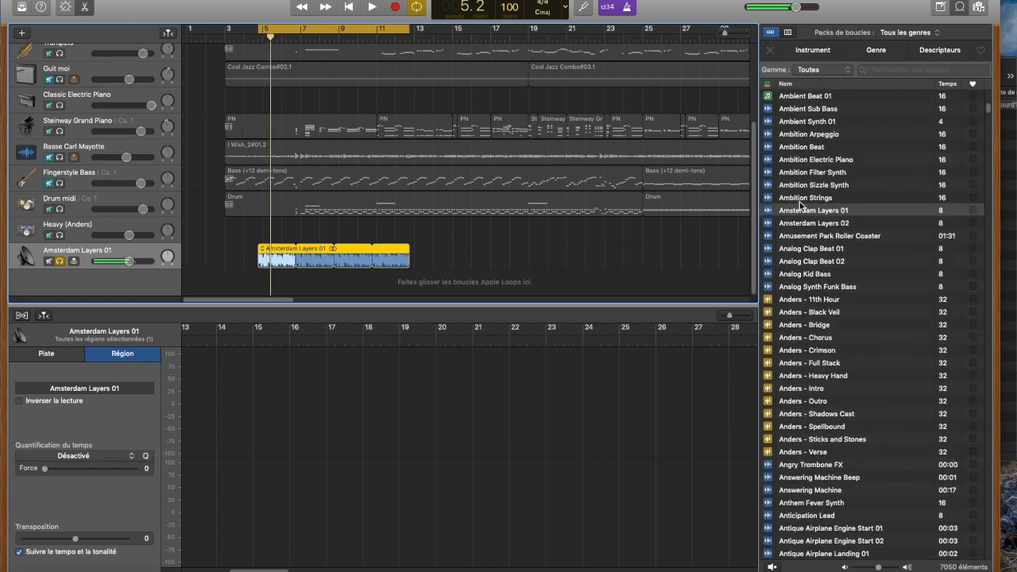
{"action": "scroll", "coordinate": [795, 246], "scroll_direction": "up", "scroll_amount": 20}
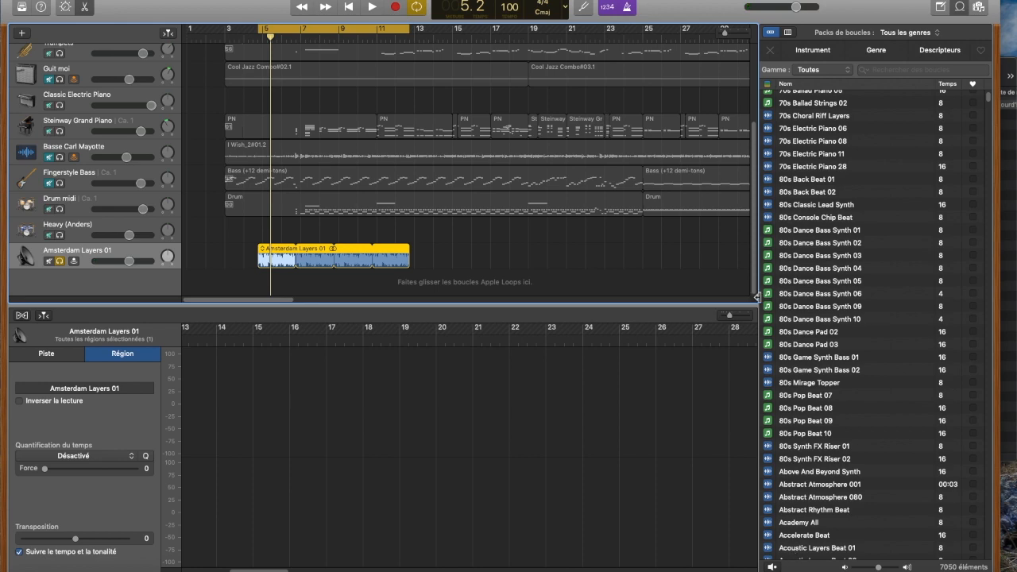
{"action": "scroll", "coordinate": [816, 271], "scroll_direction": "down", "scroll_amount": 20}
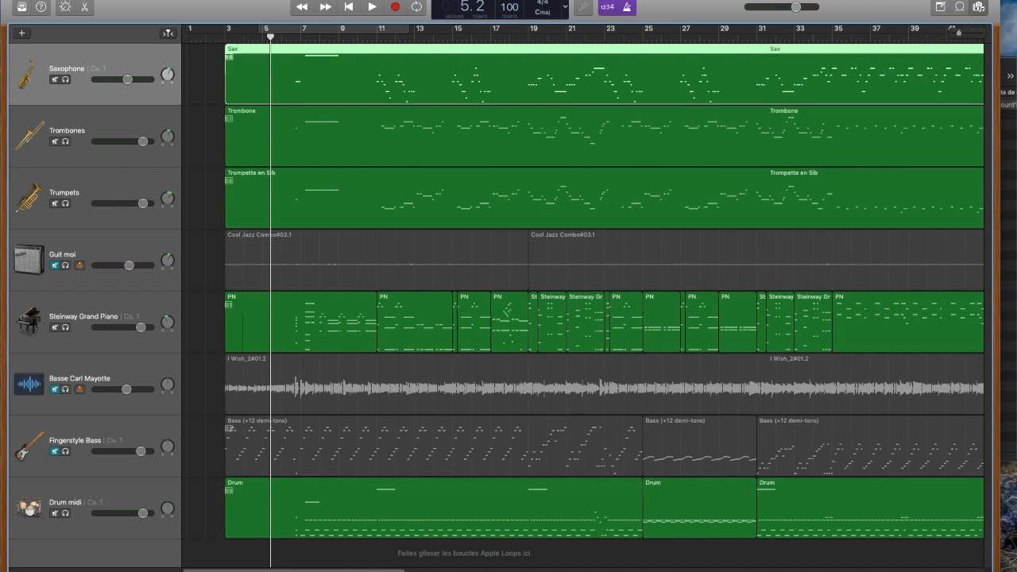
{"action": "key", "text": "f"}
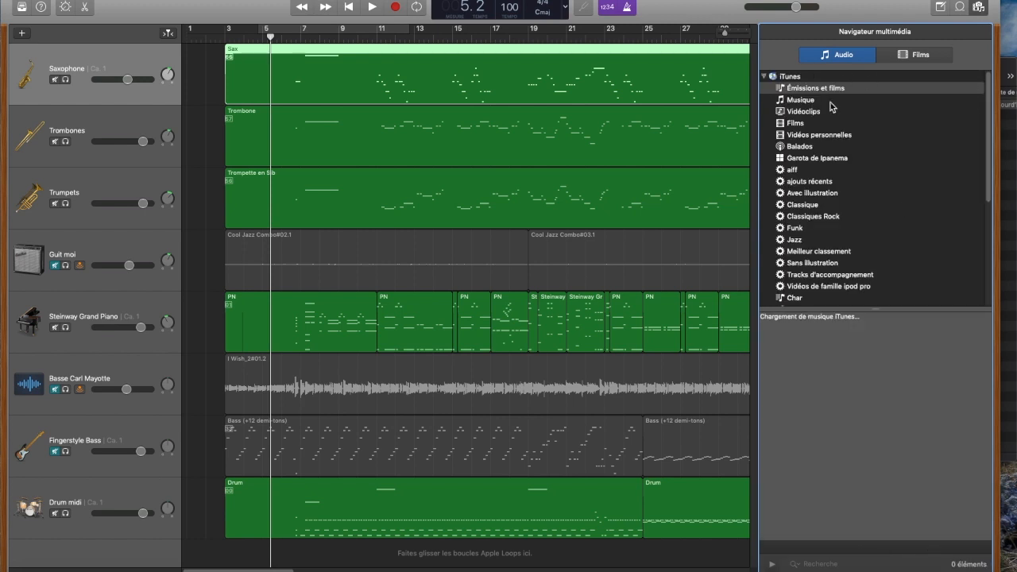
{"action": "left_click", "coordinate": [982, 11]}
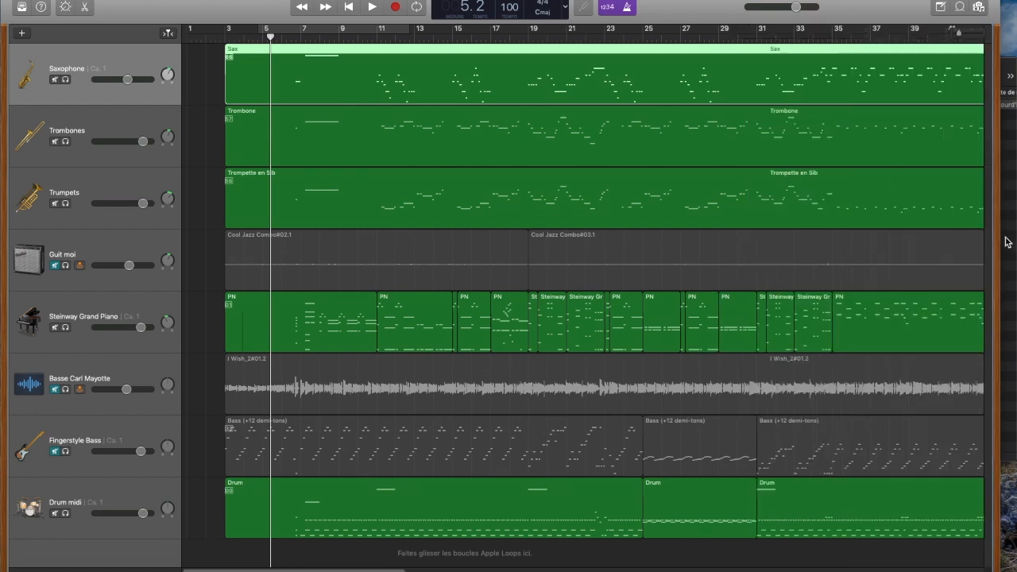
Step: Import I Wish - Drums.wav from the Finder's I Wish folder onto a new track below Drum midi, starting at bar 1
{"action": "left_click", "coordinate": [1006, 242]}
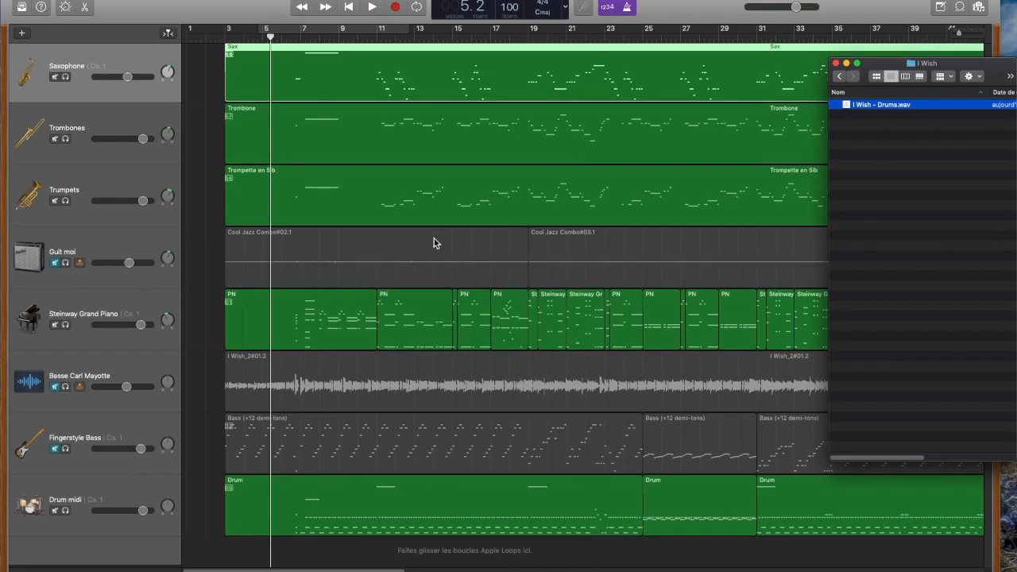
{"action": "left_click_drag", "start_coordinate": [857, 111], "coordinate": [197, 556]}
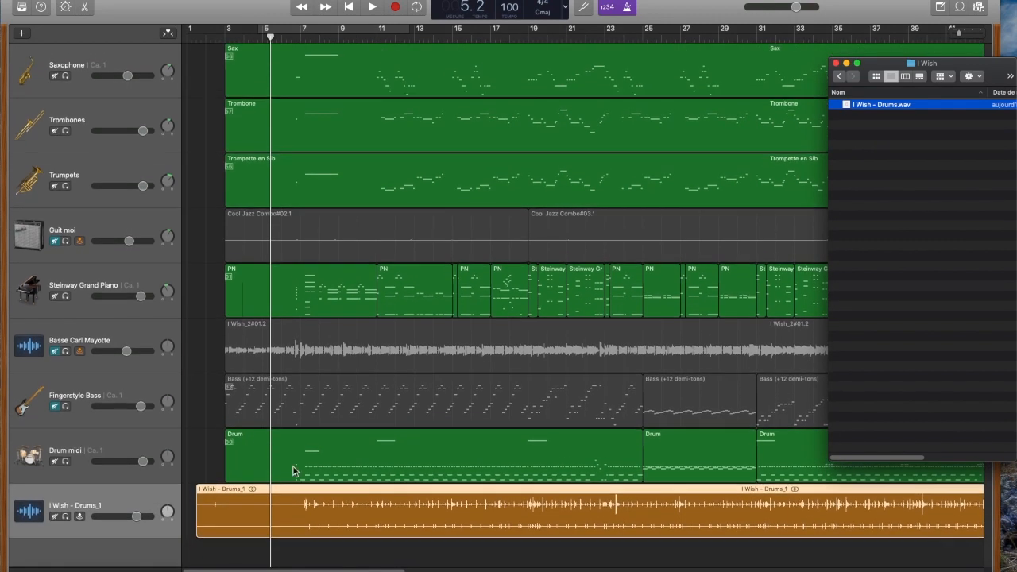
{"action": "left_click_drag", "start_coordinate": [304, 492], "coordinate": [284, 492]}
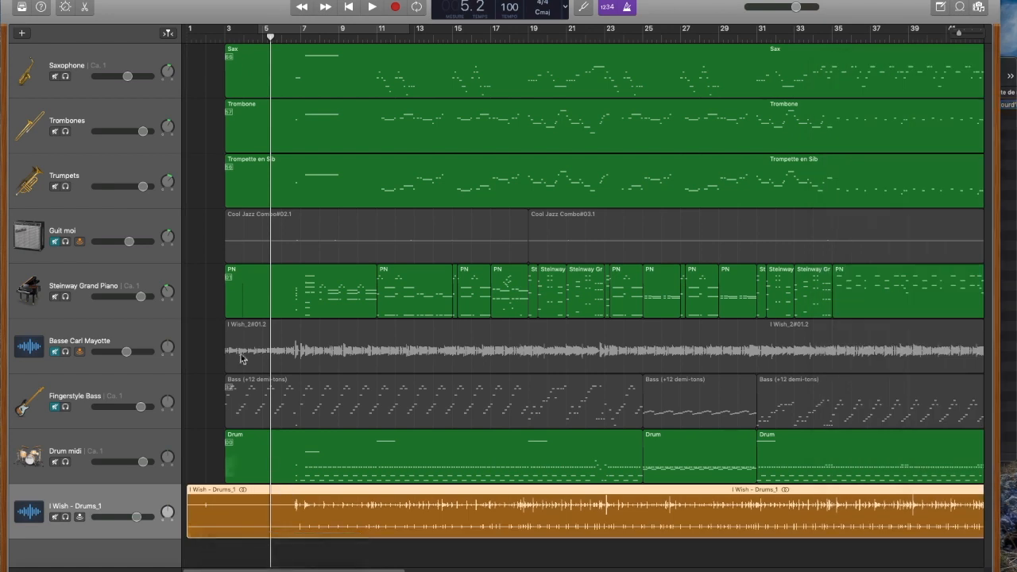
Step: Play from bar 7 and compare the drums by muting and unmuting Drum midi, and then mute I Wish - Drums_1
{"action": "left_click", "coordinate": [304, 38]}
{"action": "key", "text": "space"}
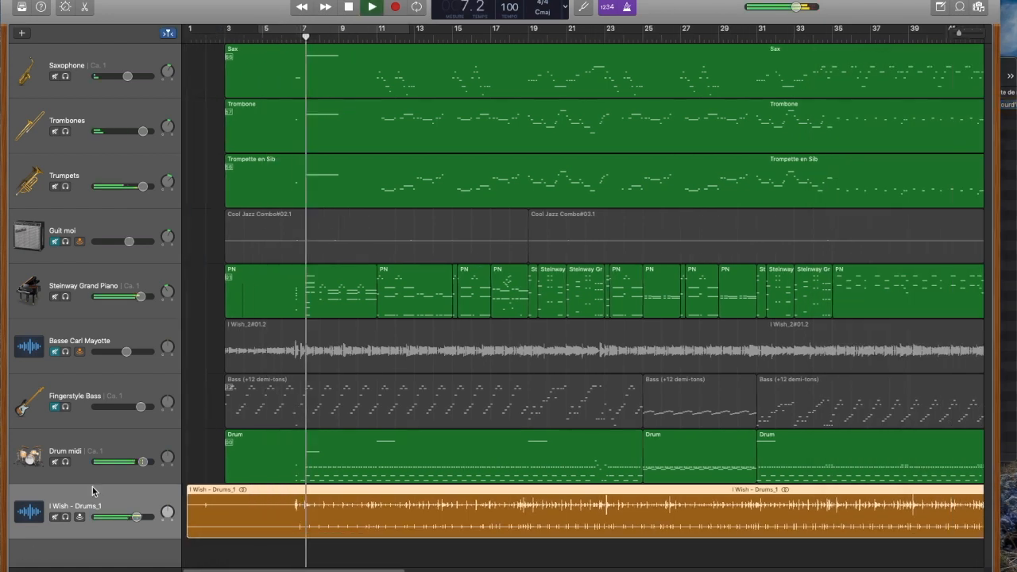
{"action": "left_click", "coordinate": [55, 462]}
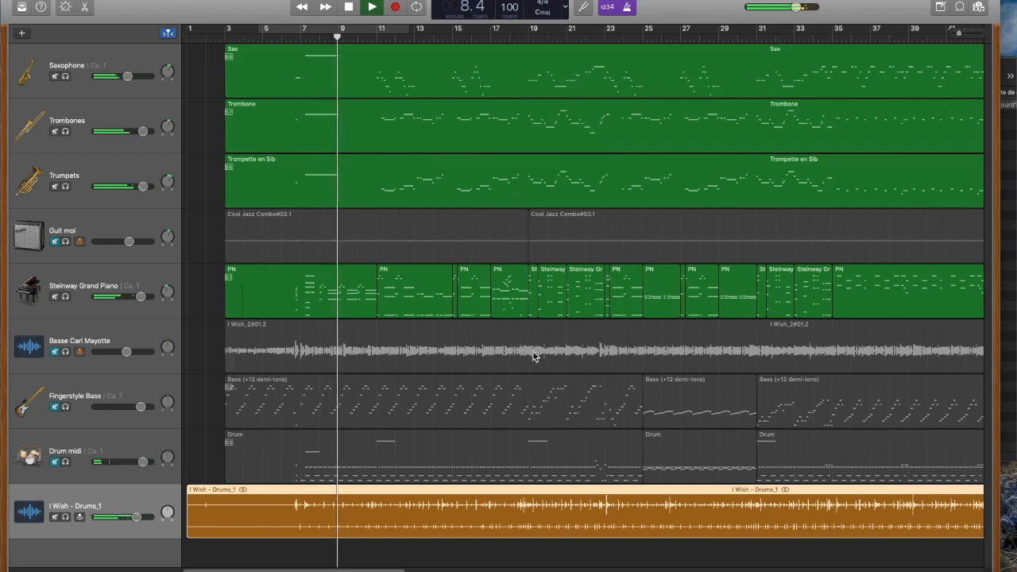
{"action": "left_click", "coordinate": [55, 462]}
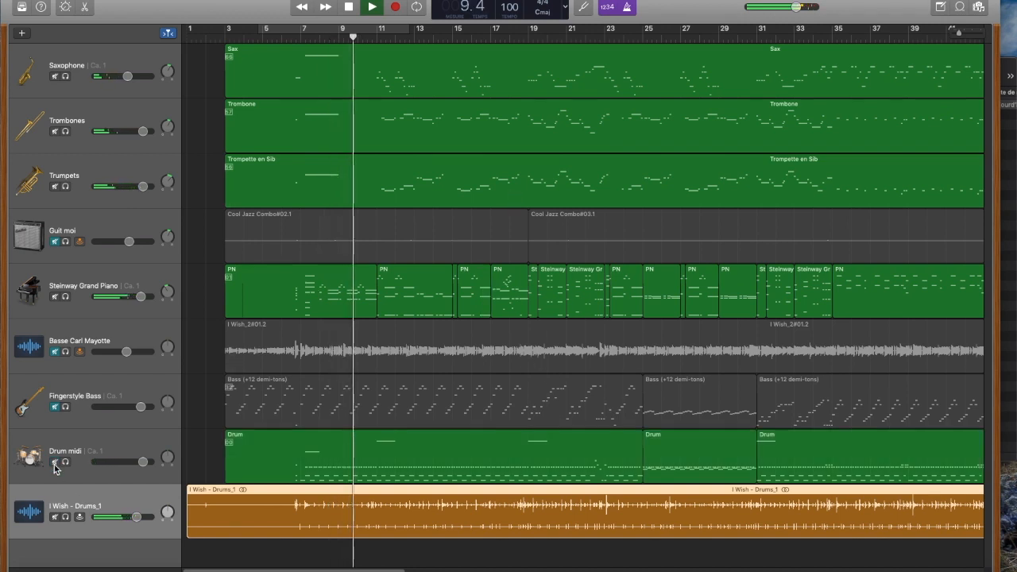
{"action": "left_click", "coordinate": [55, 516]}
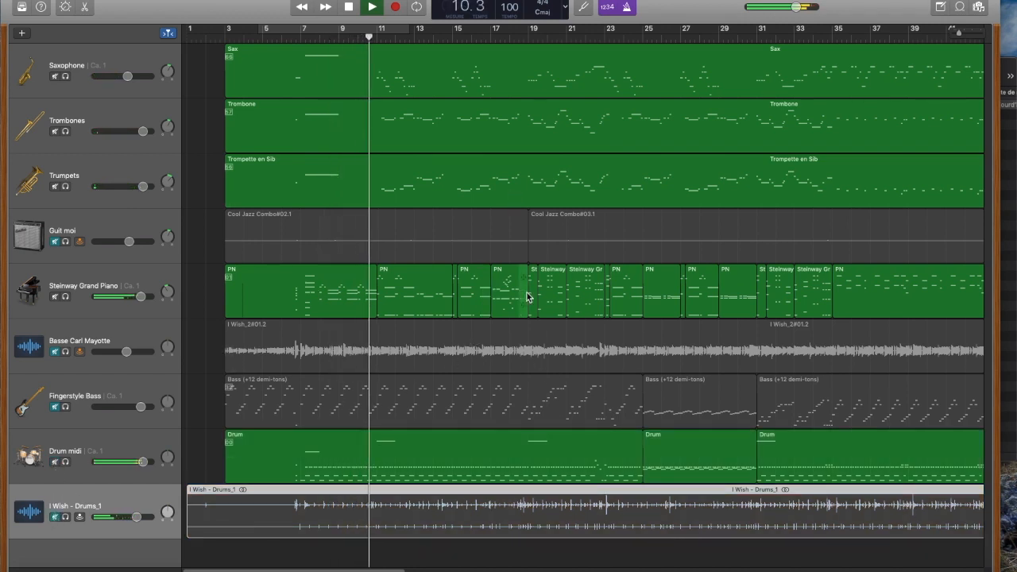
Step: Continue playback from around bar 22 with Drum midi muted and I Wish - Drums_1 unmuted, and stop
{"action": "left_click", "coordinate": [585, 39]}
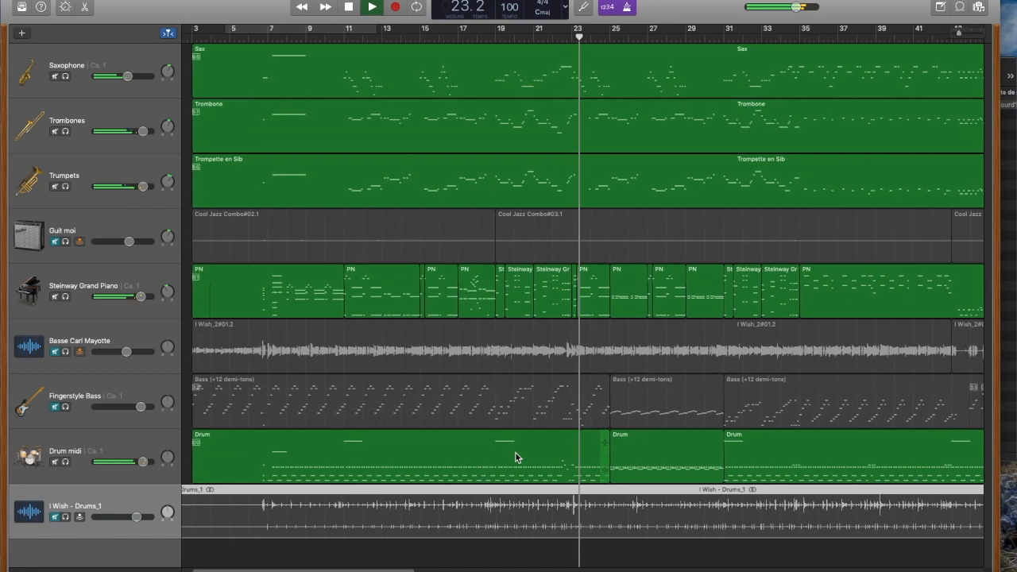
{"action": "left_click", "coordinate": [56, 462]}
{"action": "left_click", "coordinate": [57, 517]}
{"action": "key", "text": "space"}
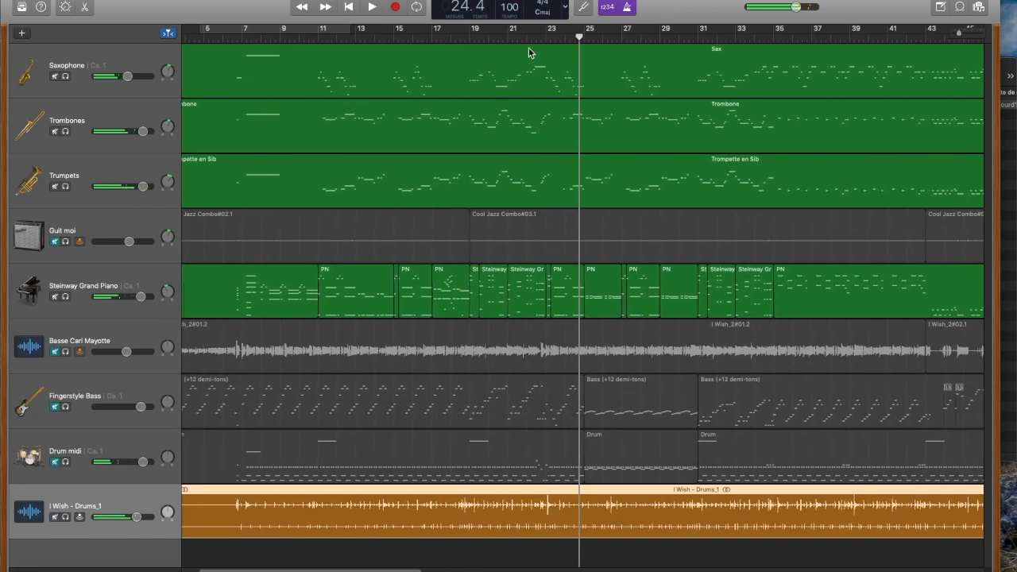
Step: Listen to the imported drums again from around bar 22 and stop playback
{"action": "left_click", "coordinate": [524, 41]}
{"action": "key", "text": "space"}
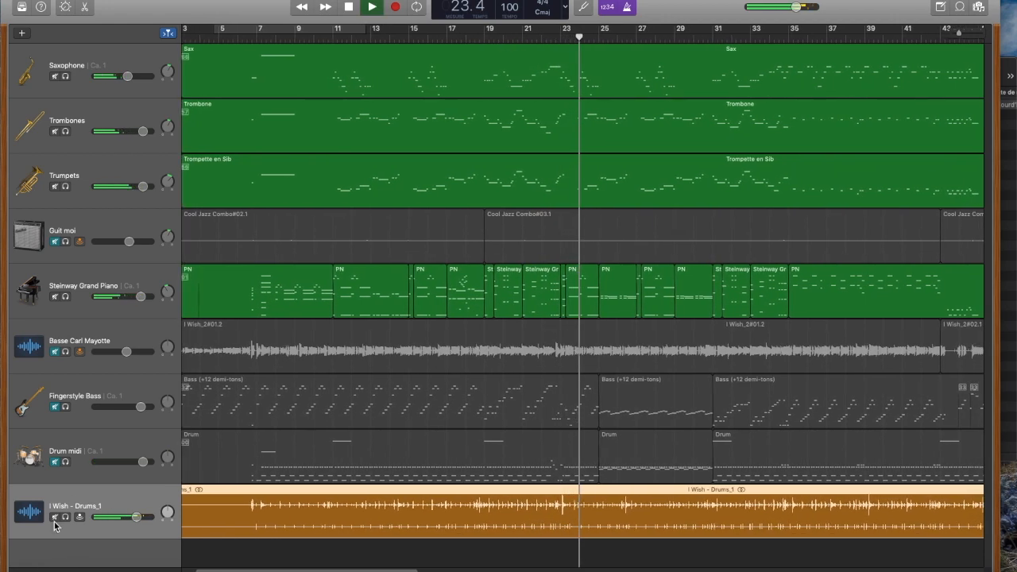
{"action": "key", "text": "space"}
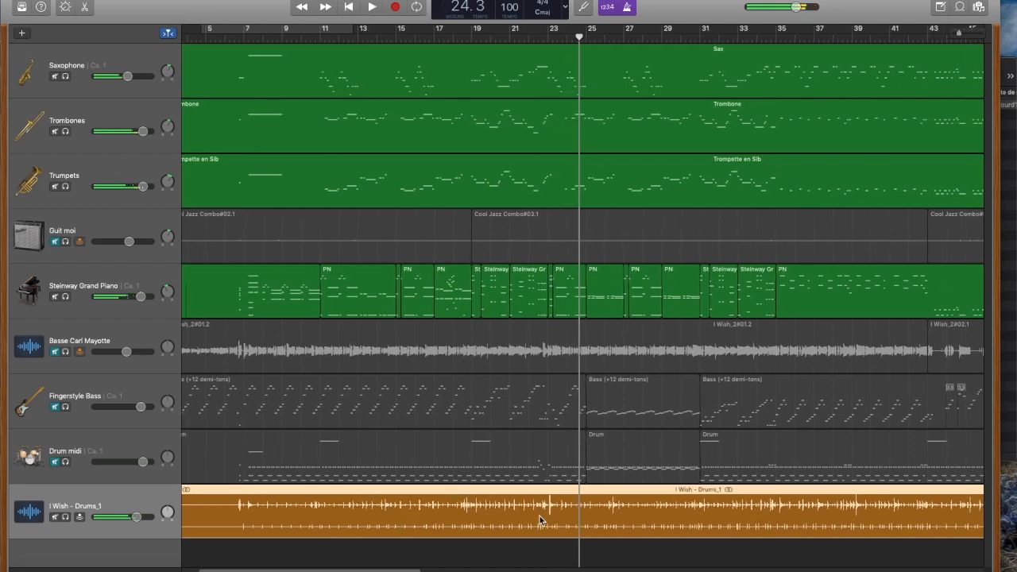
Step: Examine the I Wish - Drums_1 waveform closely around bar 24 and open the editor for it
{"action": "scroll", "coordinate": [540, 520], "scroll_direction": "up", "scroll_amount": 5}
{"action": "scroll", "coordinate": [540, 520], "scroll_direction": "up", "scroll_amount": 10}
{"action": "scroll", "coordinate": [540, 521], "scroll_direction": "down", "scroll_amount": 10}
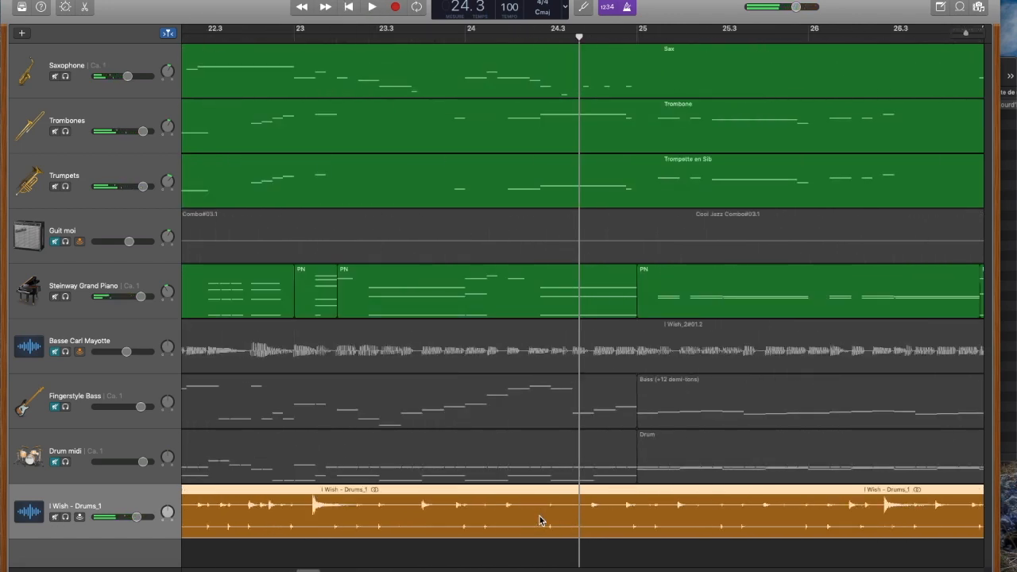
{"action": "left_click", "coordinate": [86, 9]}
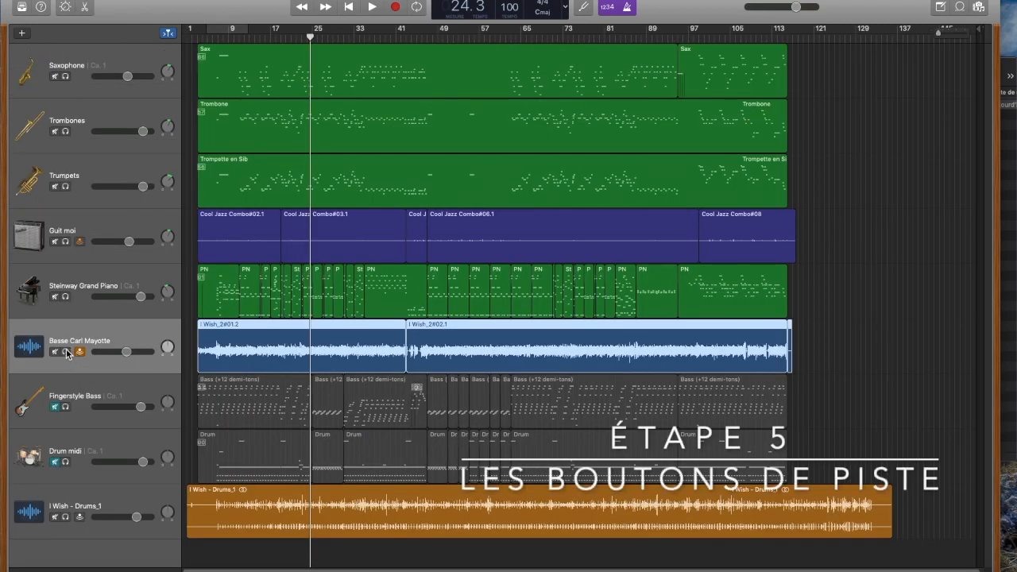
Step: Try solo and mute on the audio bass track during playback, switch both off, and raise its volume to about two thirds of the range
{"action": "left_click", "coordinate": [66, 352]}
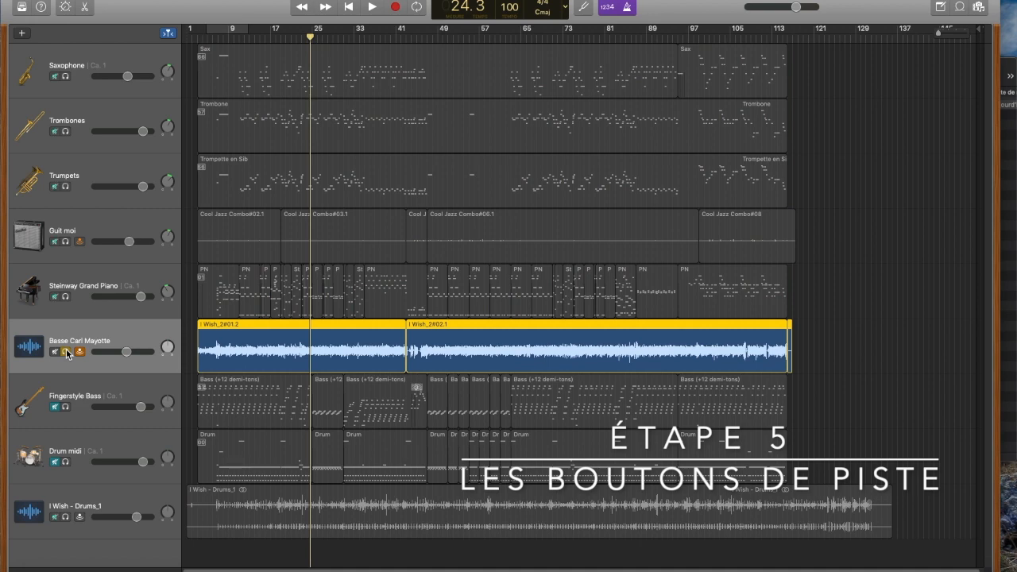
{"action": "key", "text": "space"}
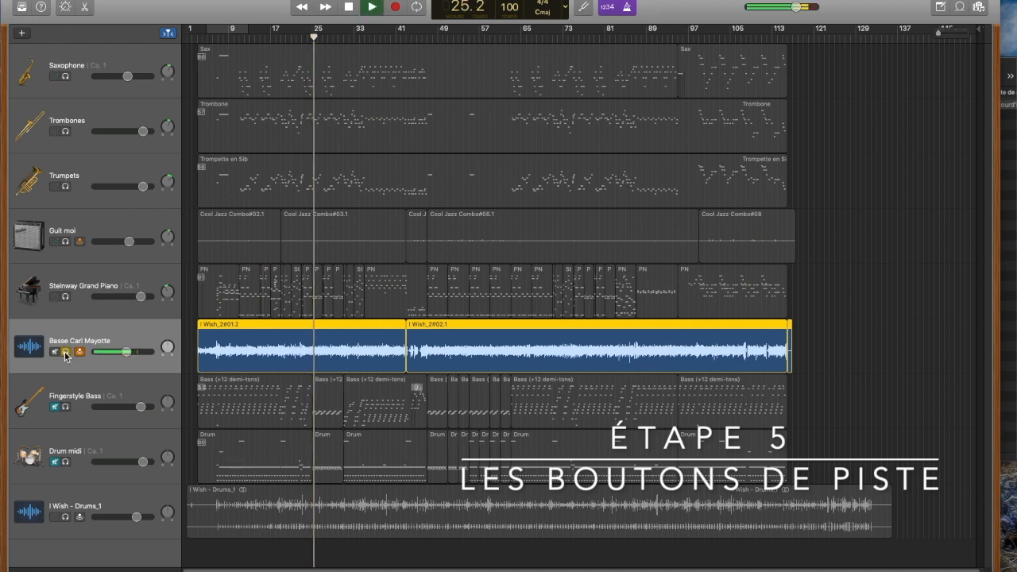
{"action": "left_click", "coordinate": [66, 352]}
{"action": "left_click", "coordinate": [55, 352]}
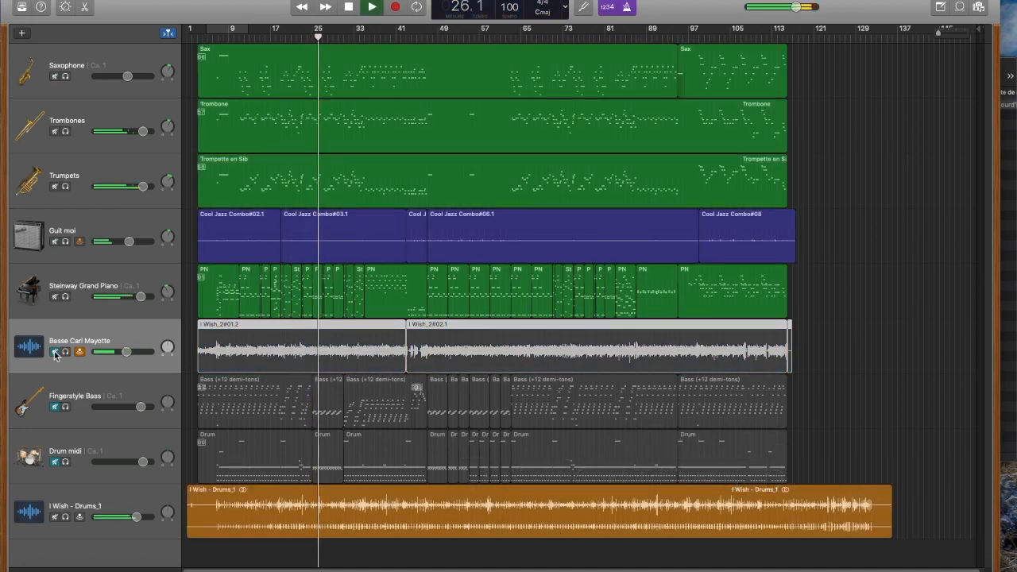
{"action": "left_click", "coordinate": [55, 352]}
{"action": "key", "text": "space"}
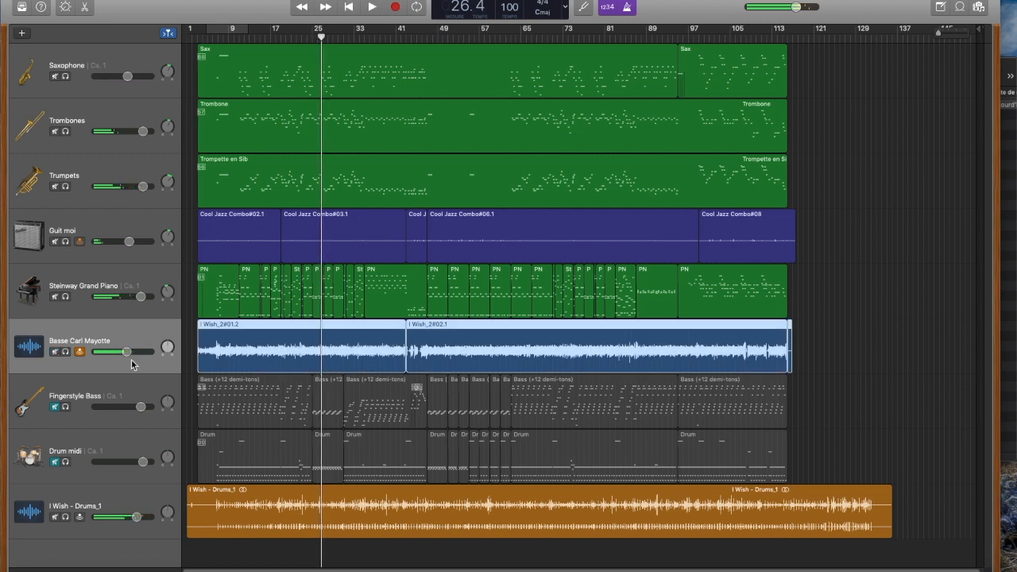
{"action": "left_click_drag", "start_coordinate": [127, 352], "coordinate": [140, 353]}
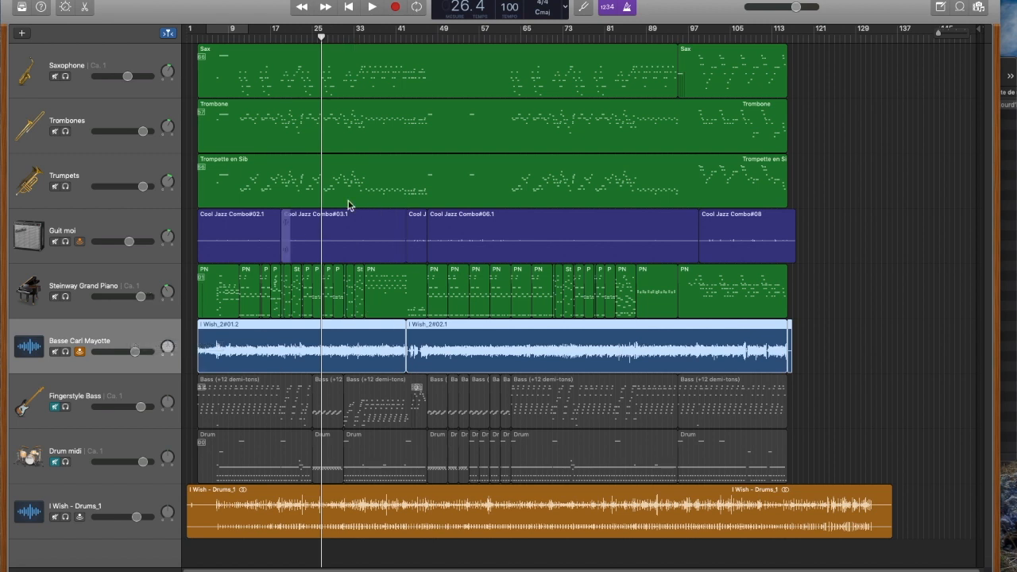
Step: Select the Steinway Grand Piano track and show the automation controls on all tracks
{"action": "left_click", "coordinate": [249, 247]}
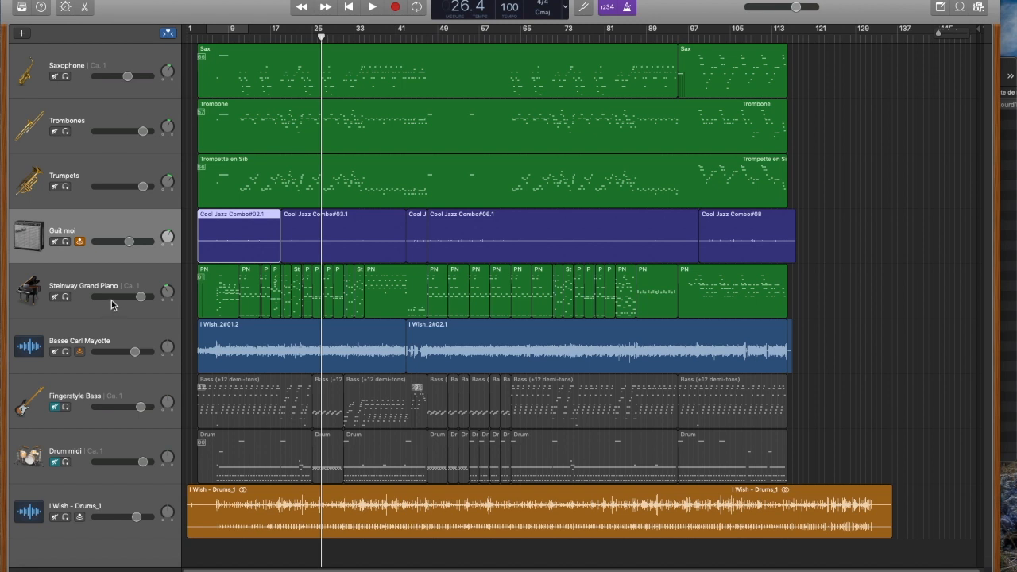
{"action": "left_click", "coordinate": [93, 341]}
{"action": "left_click", "coordinate": [127, 274]}
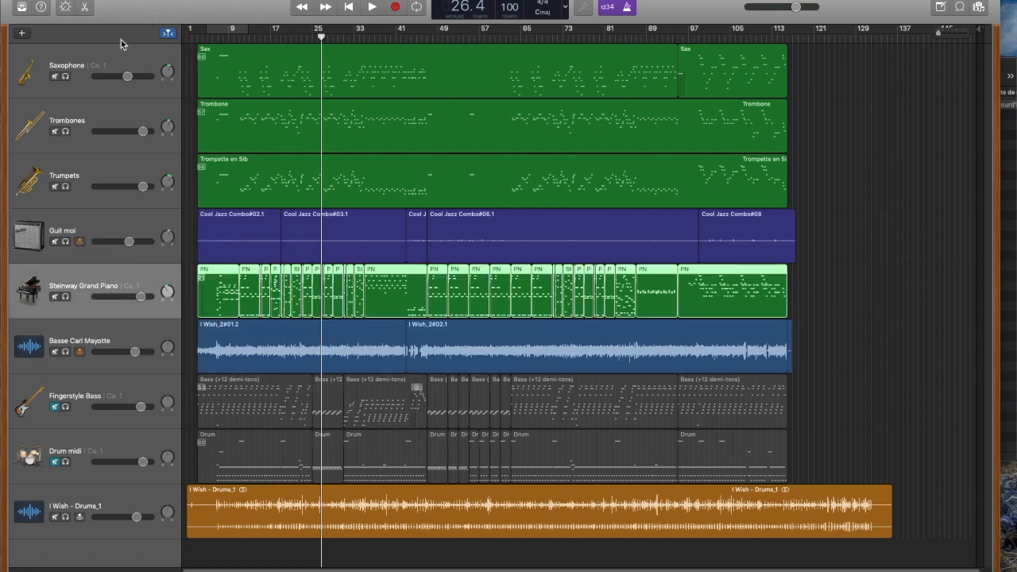
{"action": "left_click", "coordinate": [254, 0]}
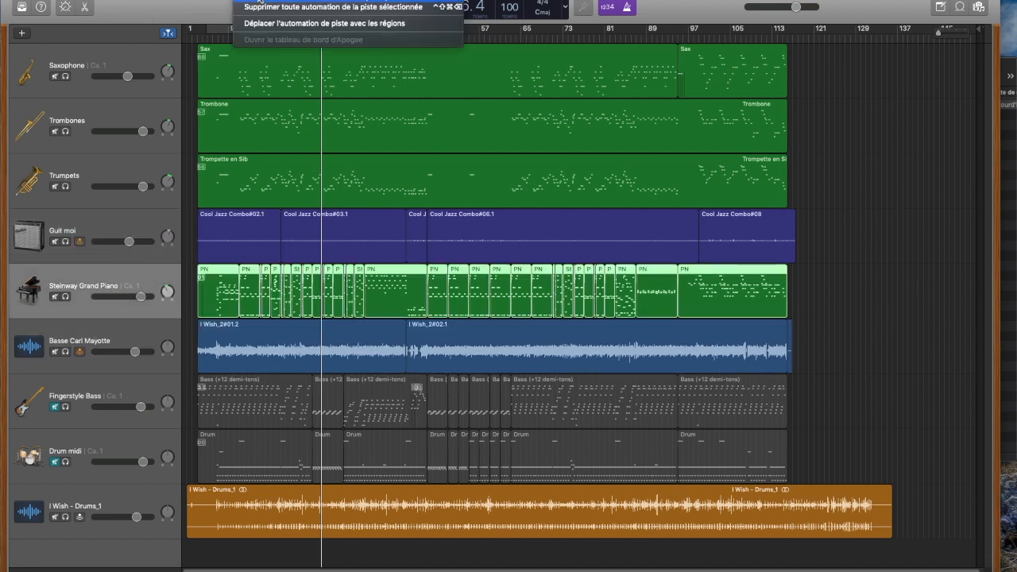
{"action": "key", "text": "a"}
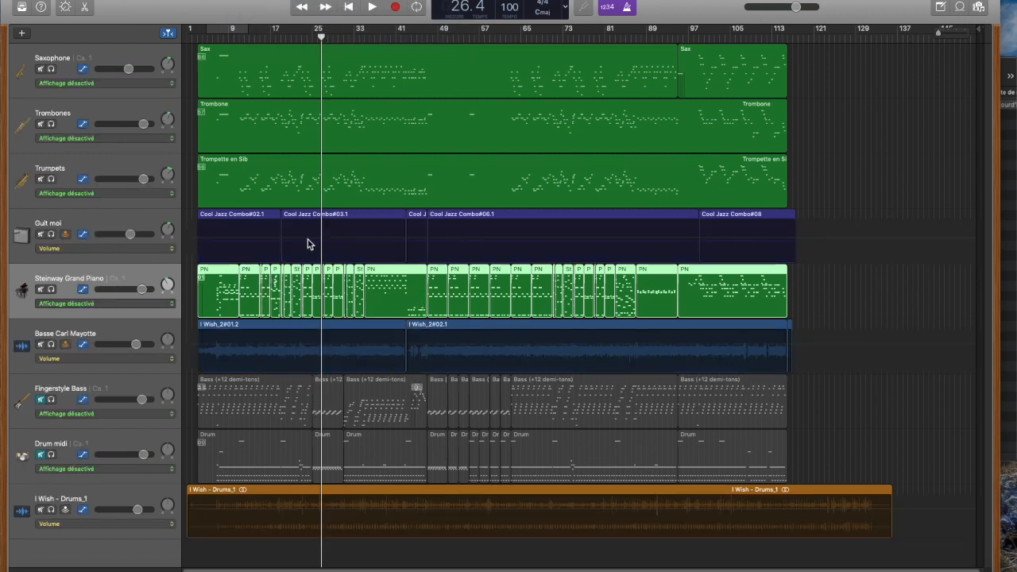
Step: Turn on the cycle area and set it to run from about bar 25 to bar 31
{"action": "left_click_drag", "start_coordinate": [228, 33], "coordinate": [344, 40]}
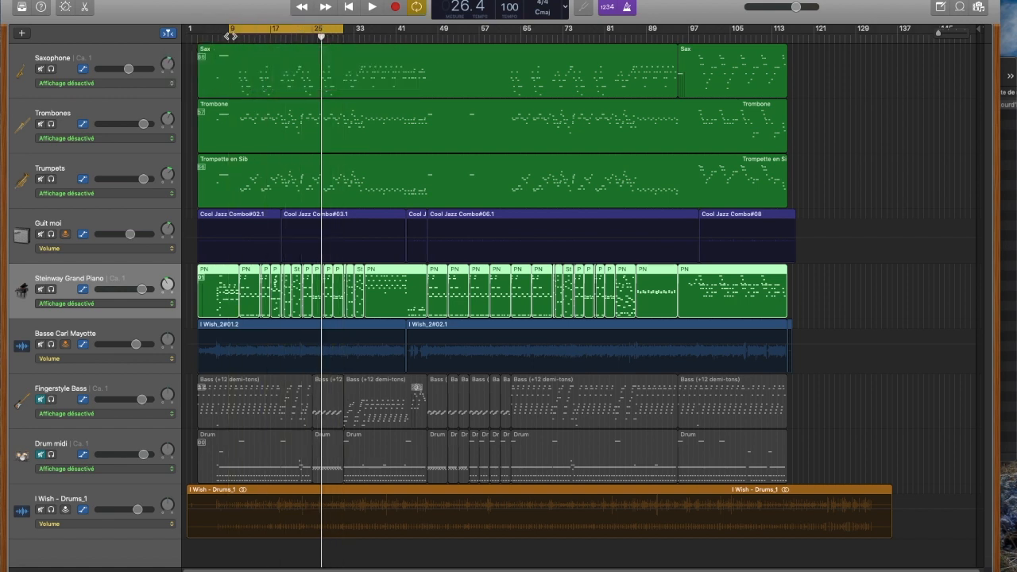
{"action": "left_click_drag", "start_coordinate": [233, 32], "coordinate": [315, 32]}
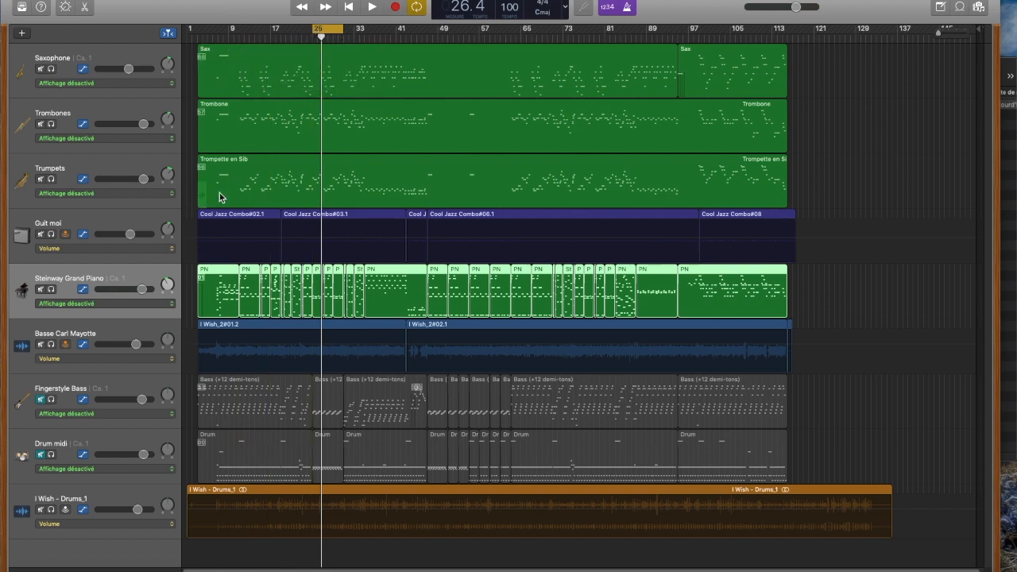
Step: Solo the Guit moi track and play the cycled section from bar 25, then stop playback
{"action": "left_click", "coordinate": [51, 234]}
{"action": "key", "text": "space"}
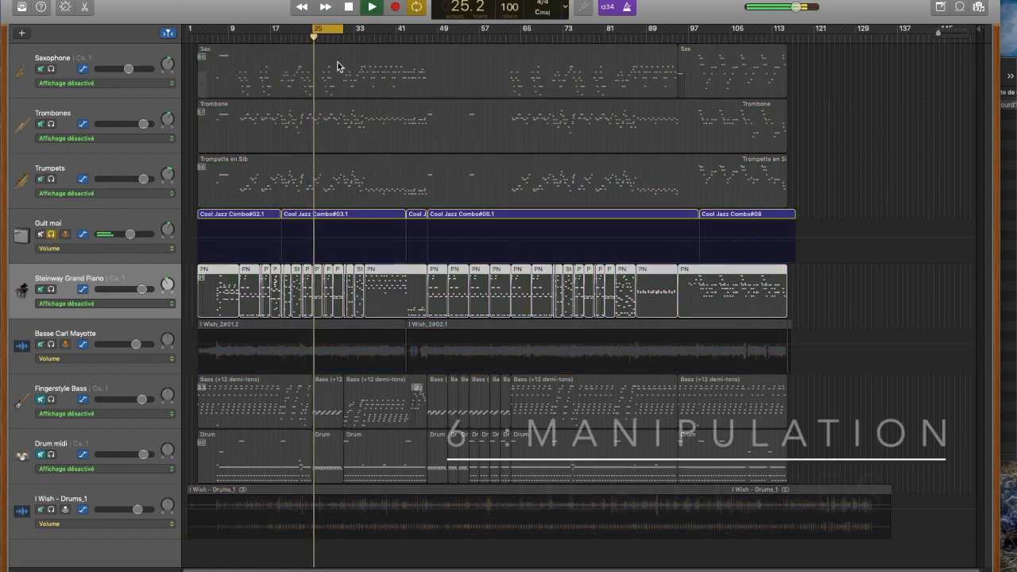
{"action": "scroll", "coordinate": [319, 237], "scroll_direction": "up", "scroll_amount": 10}
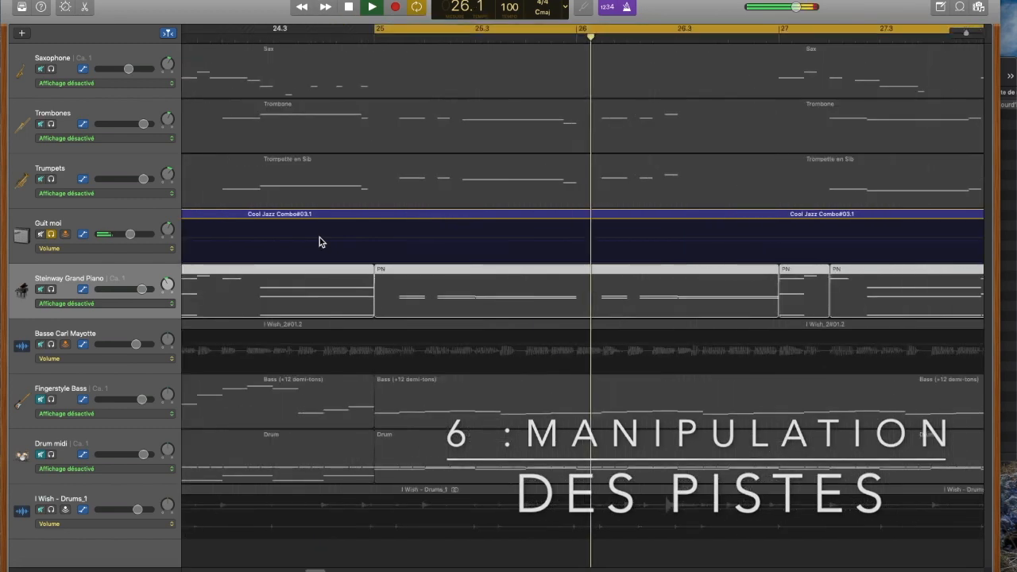
{"action": "scroll", "coordinate": [652, 129], "scroll_direction": "down", "scroll_amount": 10}
{"action": "scroll", "coordinate": [602, 186], "scroll_direction": "up", "scroll_amount": 3}
{"action": "key", "text": "space"}
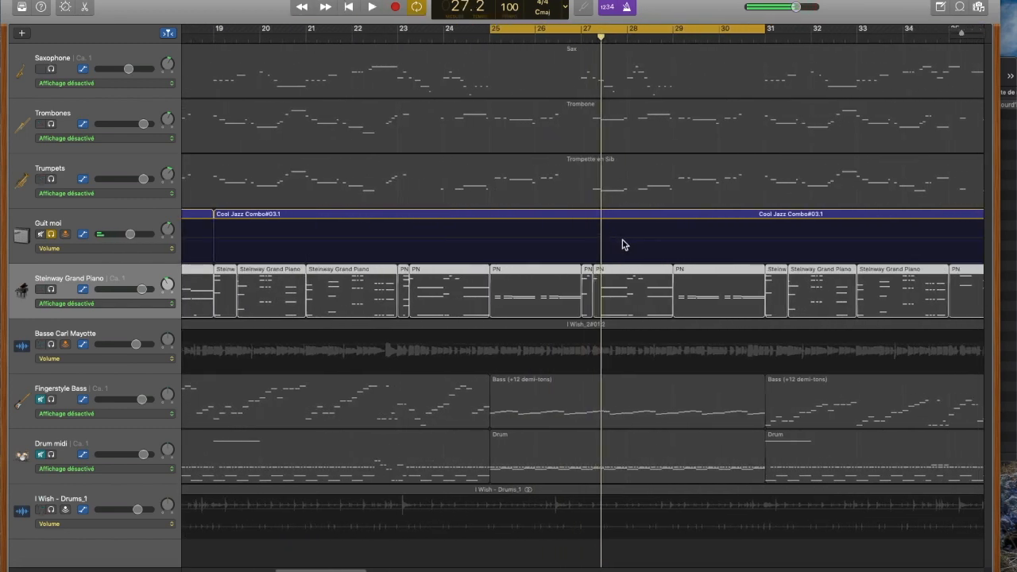
Step: Show automation and draw a volume dip on the Guit moi track with points at about bars 25, 28 and 31, then play it back
{"action": "key", "text": "a"}
{"action": "left_click", "coordinate": [623, 237]}
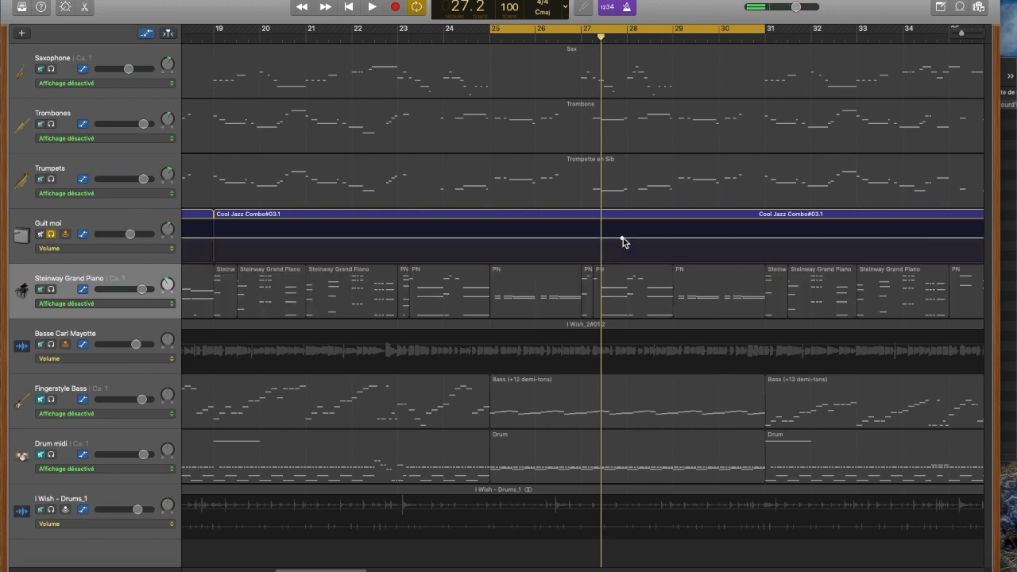
{"action": "left_click", "coordinate": [490, 237]}
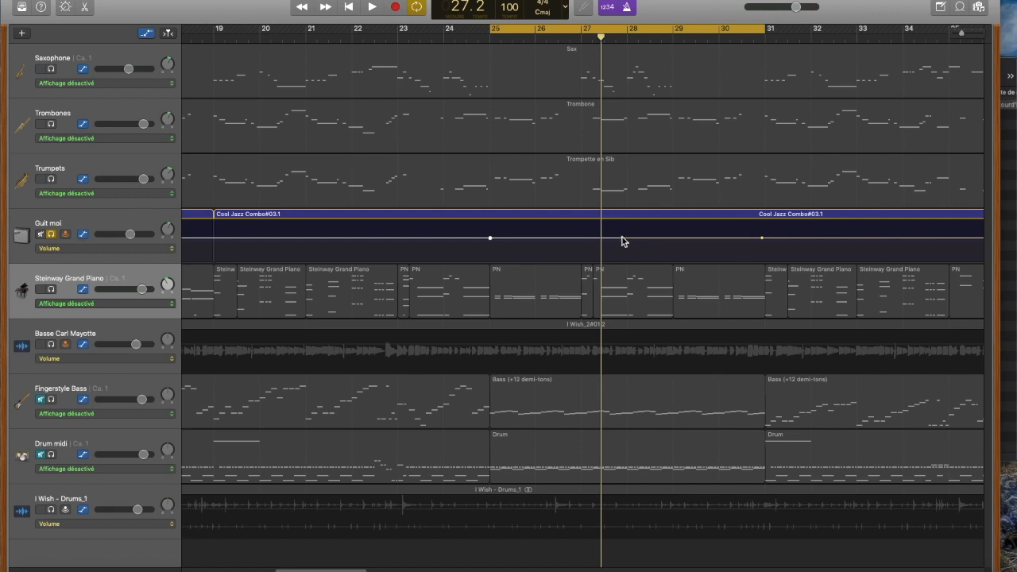
{"action": "left_click_drag", "start_coordinate": [623, 239], "coordinate": [622, 261]}
{"action": "key", "text": "space"}
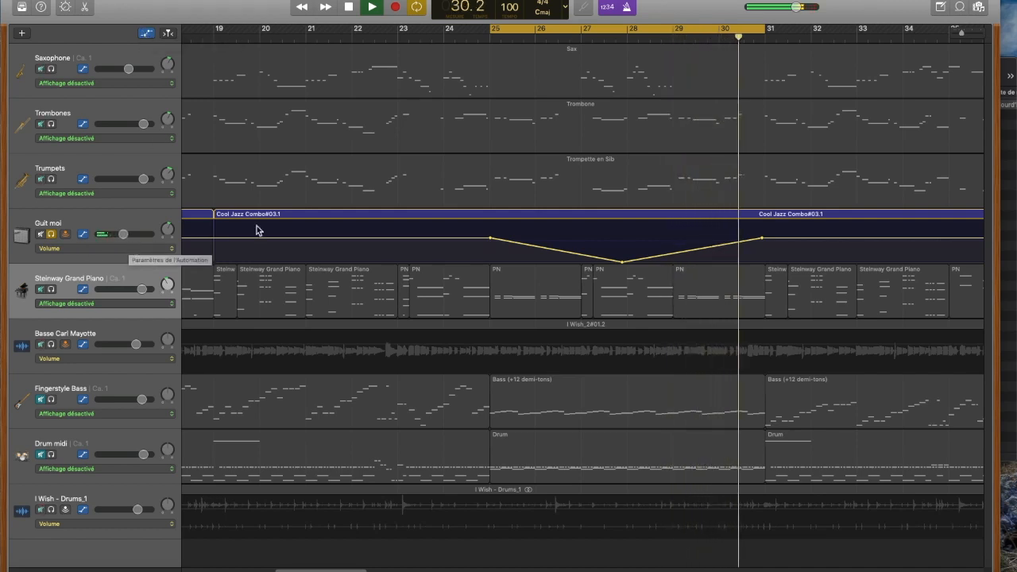
{"action": "key", "text": "space"}
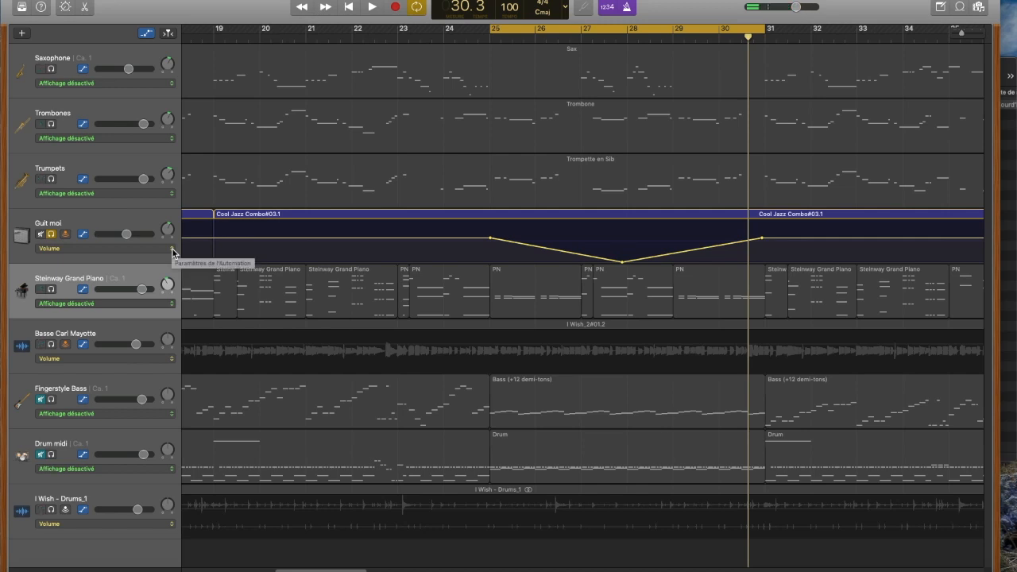
Step: Show the Smart Controls for the Guit moi track and open its Pedalboard
{"action": "left_click", "coordinate": [67, 10]}
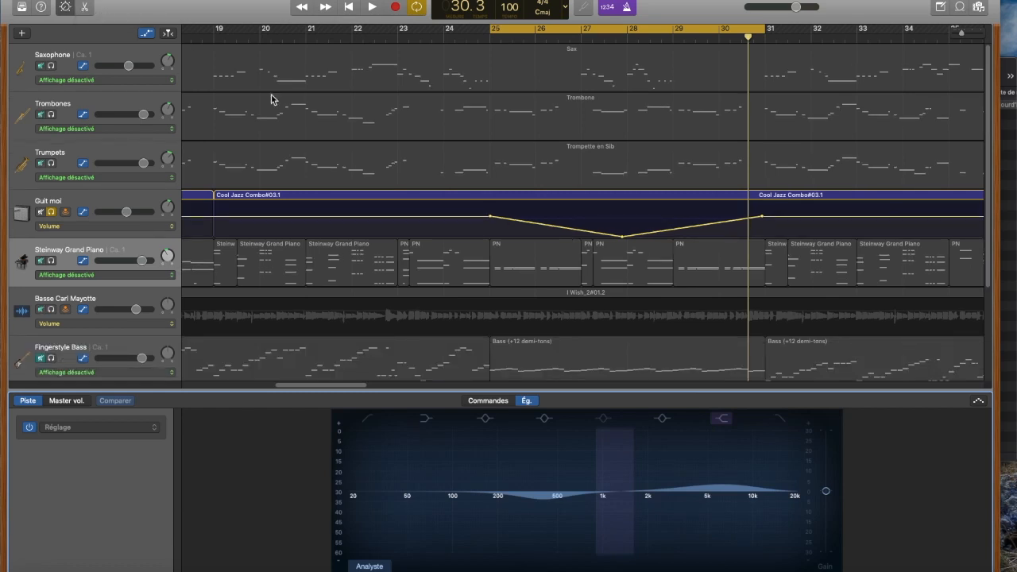
{"action": "left_click", "coordinate": [128, 204]}
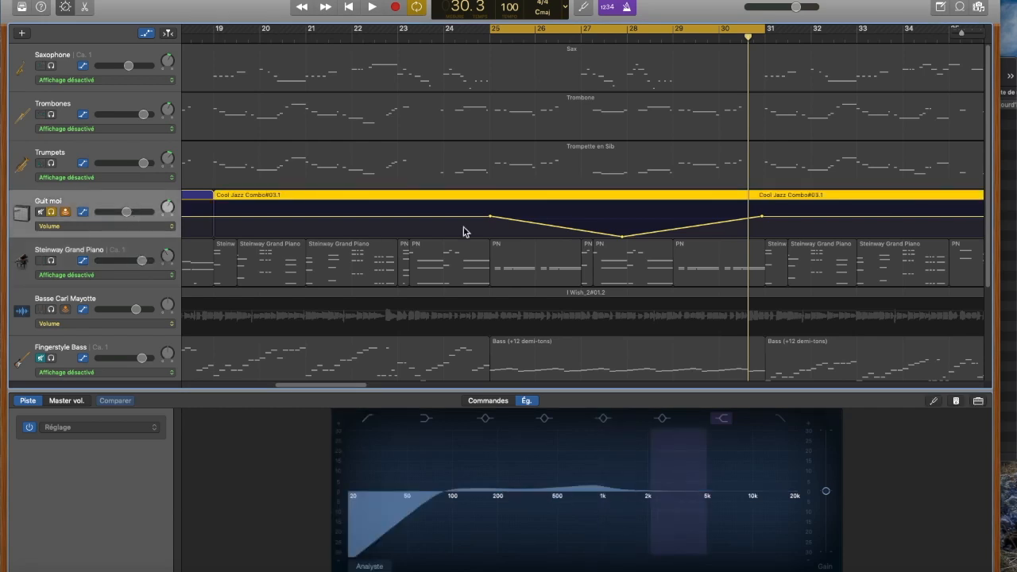
{"action": "left_click", "coordinate": [958, 405]}
{"action": "left_click", "coordinate": [957, 403]}
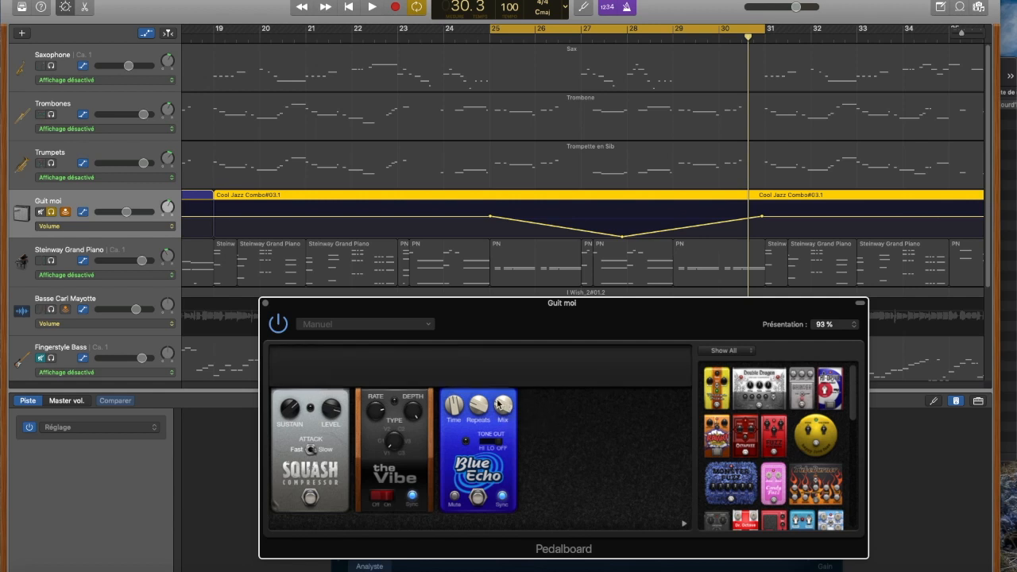
Step: Set the Guit moi automation parameter to the Mix control of the Blue Echo pedal
{"action": "left_click", "coordinate": [172, 226]}
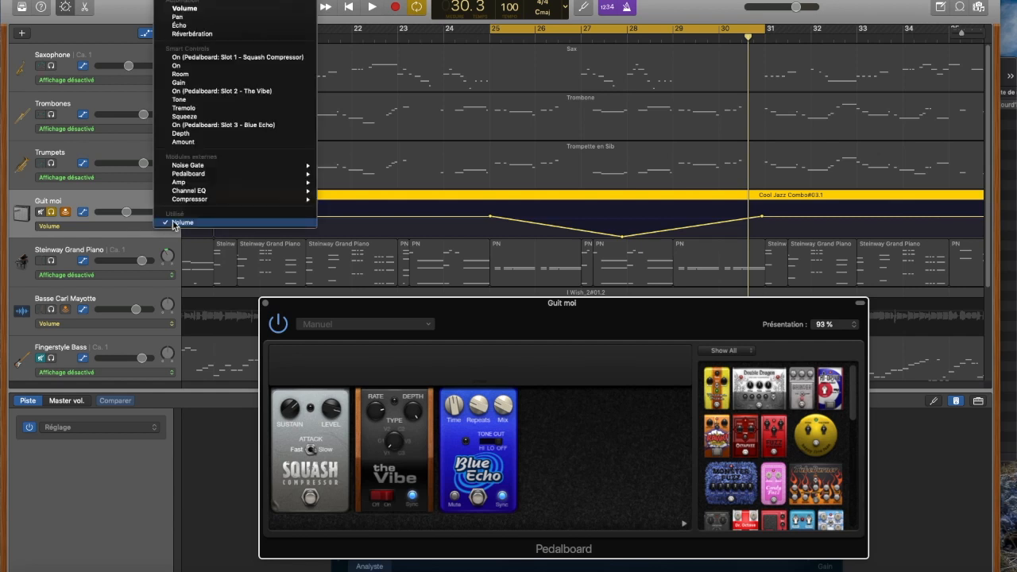
{"action": "mouse_move", "coordinate": [189, 171]}
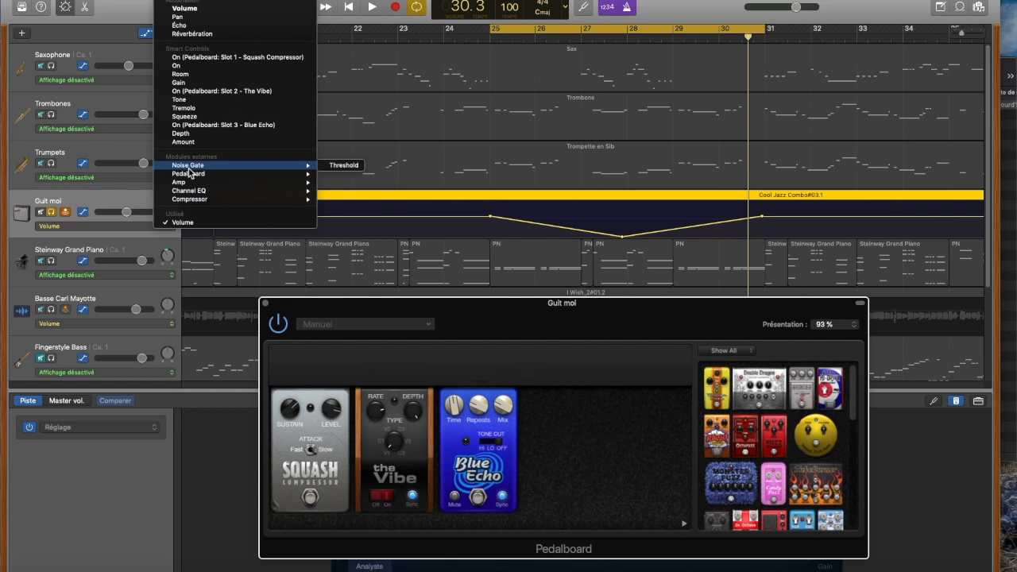
{"action": "mouse_move", "coordinate": [222, 174]}
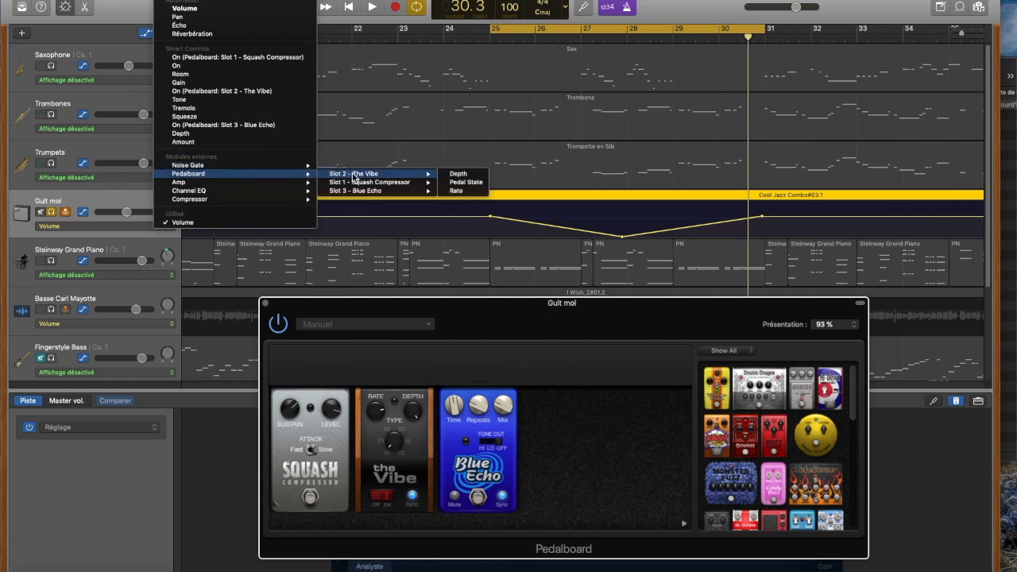
{"action": "mouse_move", "coordinate": [358, 196]}
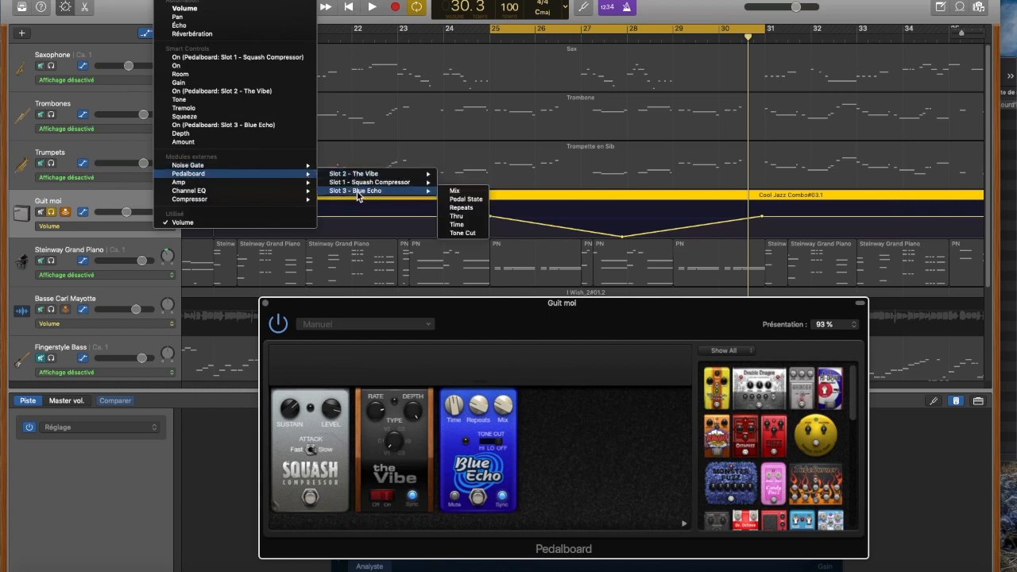
{"action": "left_click", "coordinate": [463, 194]}
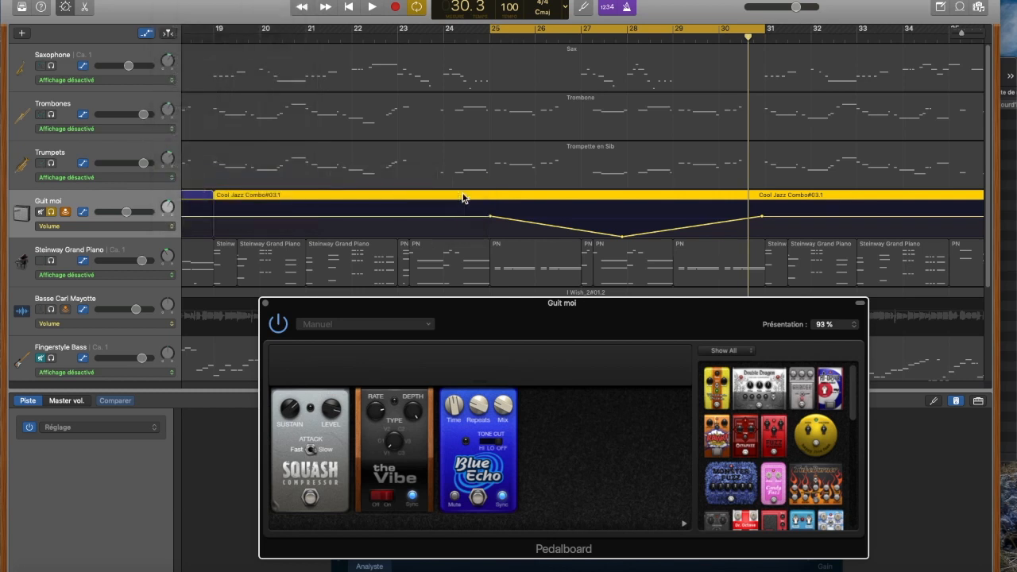
Step: Draw Pedalboard Mix automation on the Guit moi track rising from near minimum at bar 25 to high after bar 30, and play it back
{"action": "left_click", "coordinate": [622, 232]}
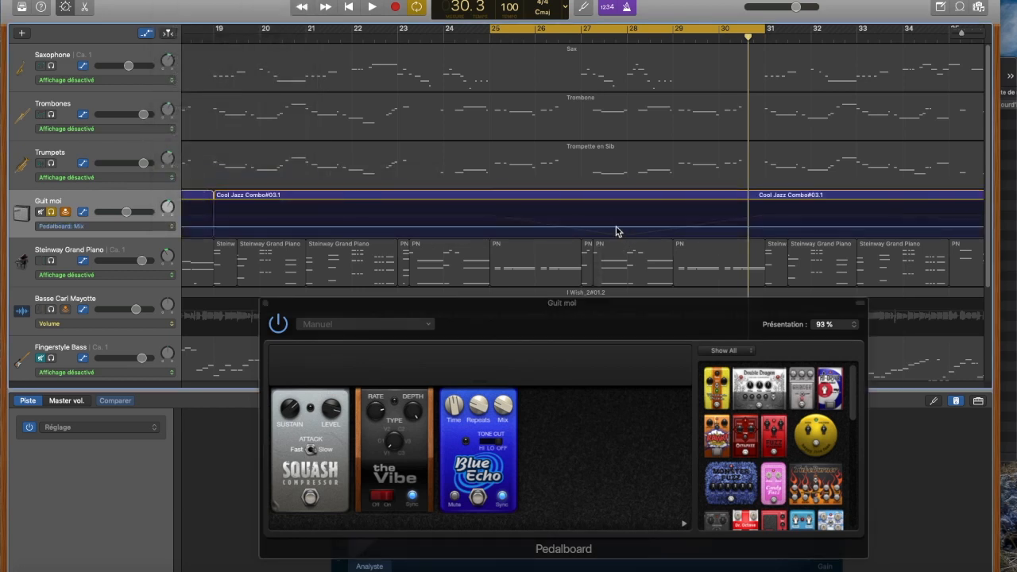
{"action": "left_click", "coordinate": [494, 228]}
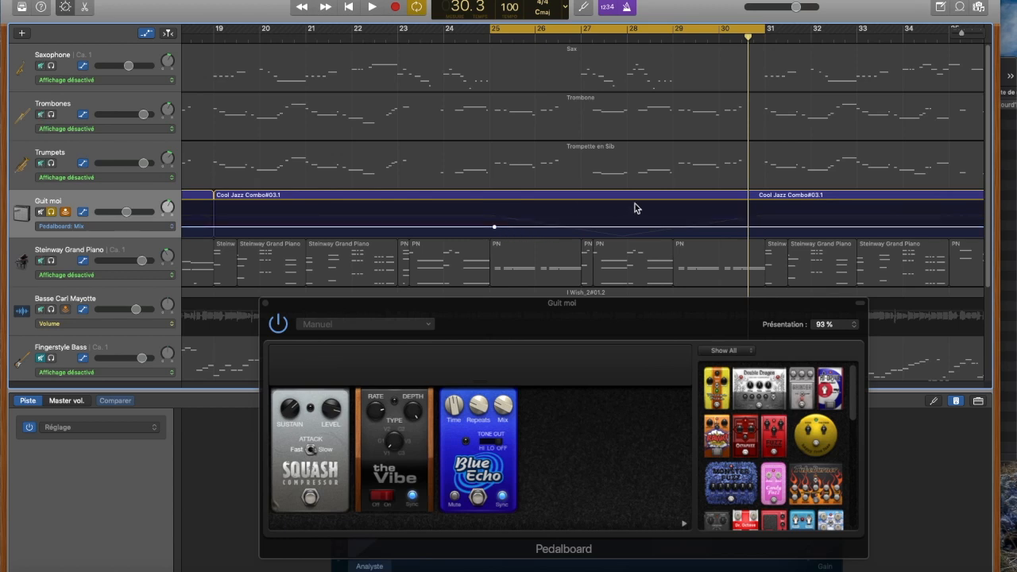
{"action": "left_click", "coordinate": [744, 228]}
{"action": "left_click_drag", "start_coordinate": [744, 228], "coordinate": [746, 201]}
{"action": "left_click", "coordinate": [494, 228]}
{"action": "left_click_drag", "start_coordinate": [494, 228], "coordinate": [494, 237]}
{"action": "key", "text": "space"}
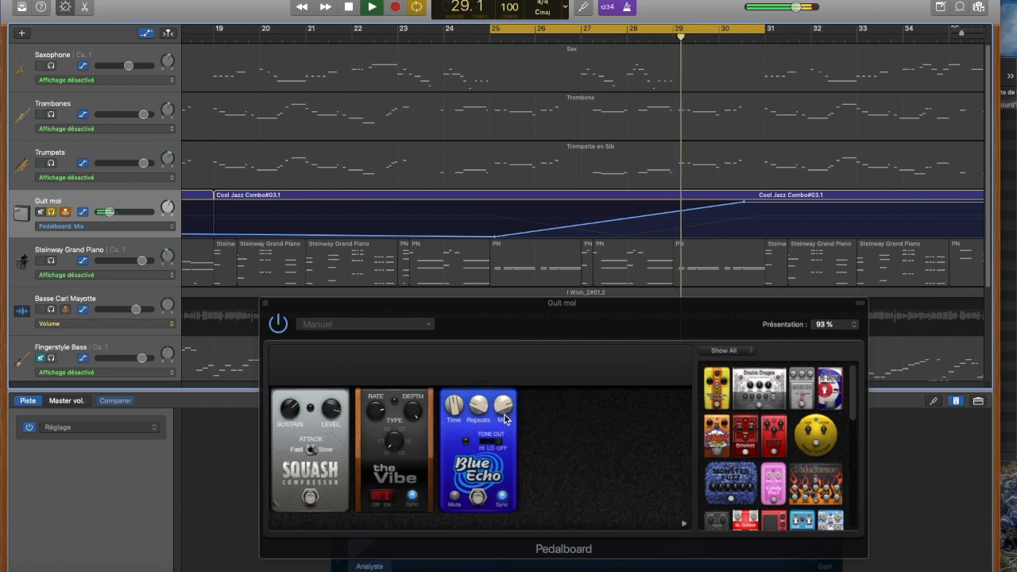
{"action": "key", "text": "space"}
Step: Display the Guit moi volume automation, return to Pedalboard: Mix, and close the Pedalboard window
{"action": "left_click", "coordinate": [113, 226]}
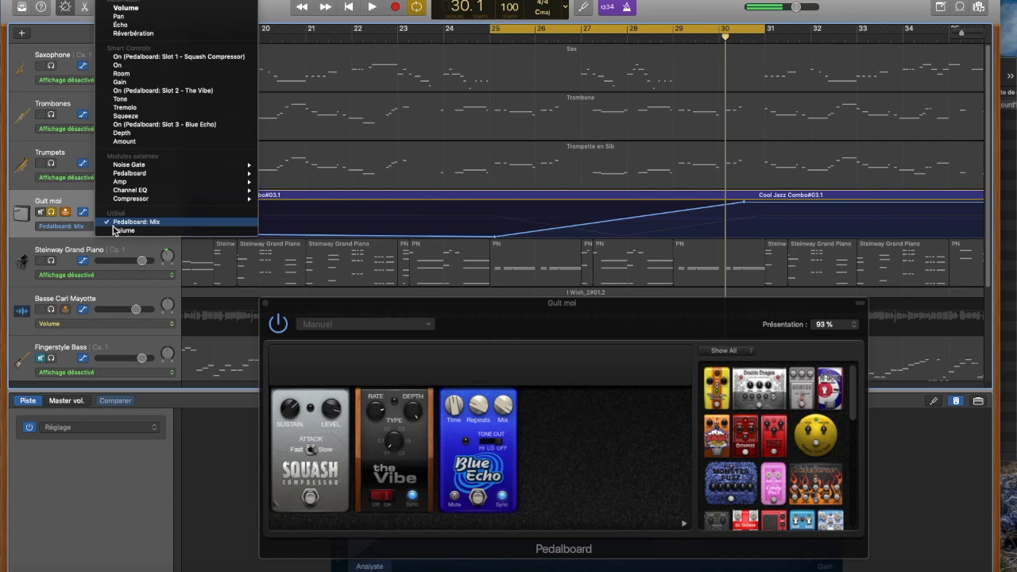
{"action": "left_click", "coordinate": [138, 230]}
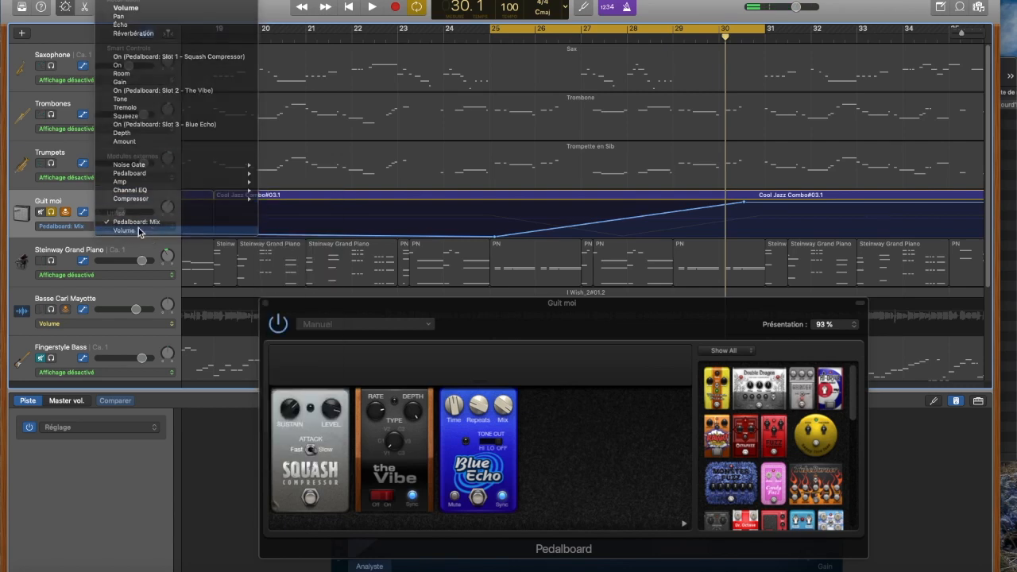
{"action": "left_click", "coordinate": [113, 226]}
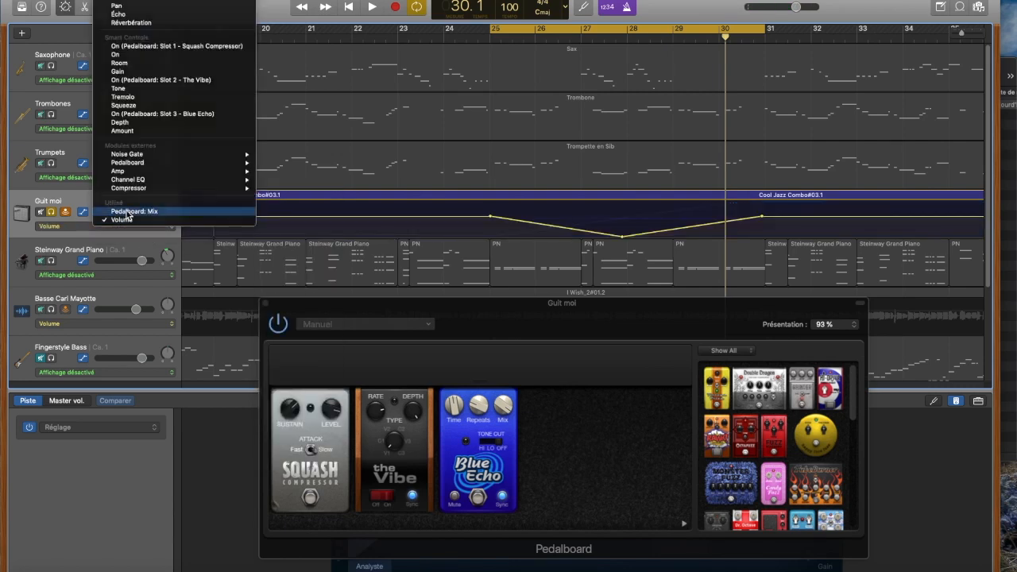
{"action": "left_click", "coordinate": [127, 211]}
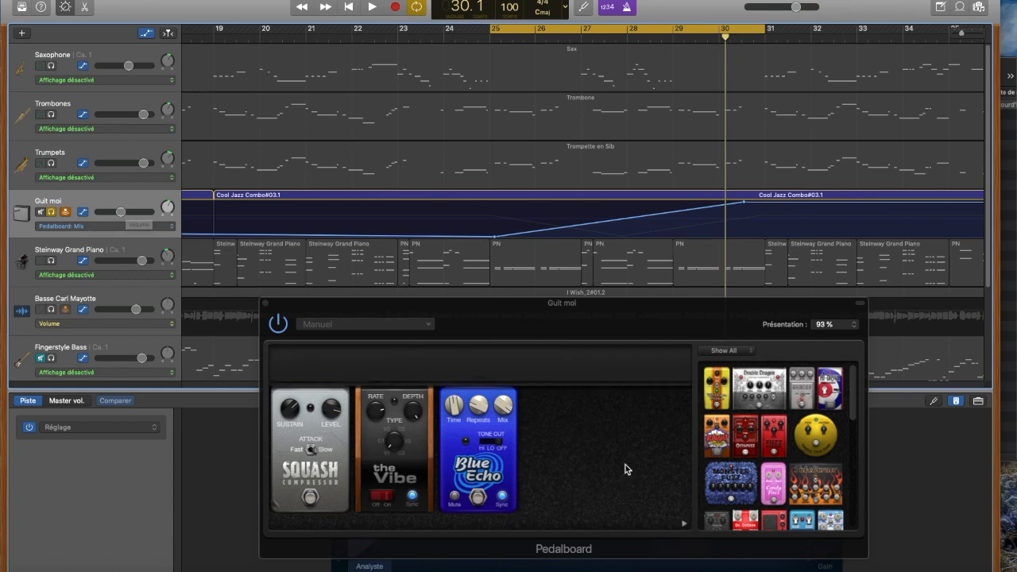
{"action": "left_click", "coordinate": [267, 304]}
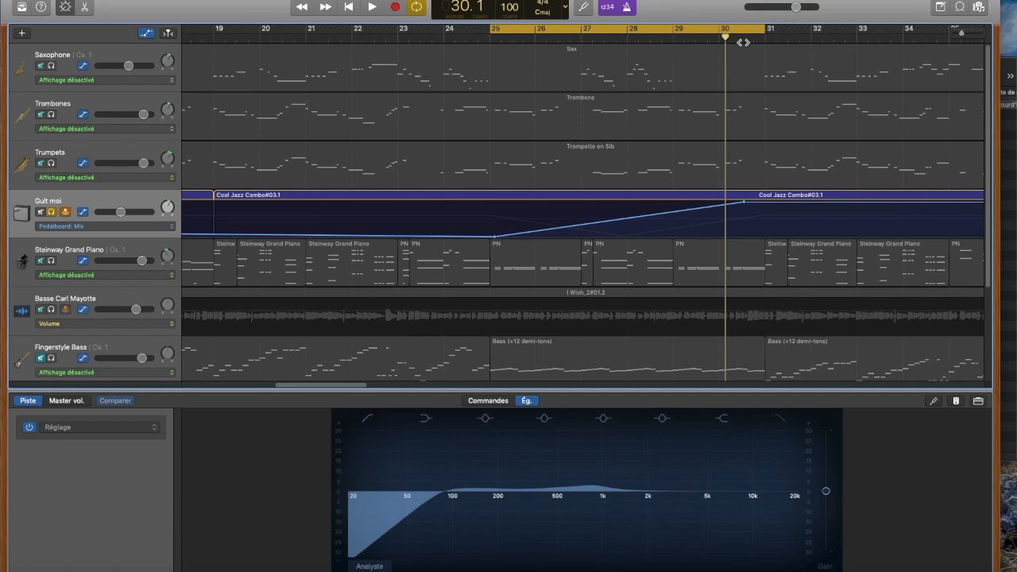
Step: Turn off the cycle area and hide the Smart Controls and track automation
{"action": "left_click", "coordinate": [418, 9]}
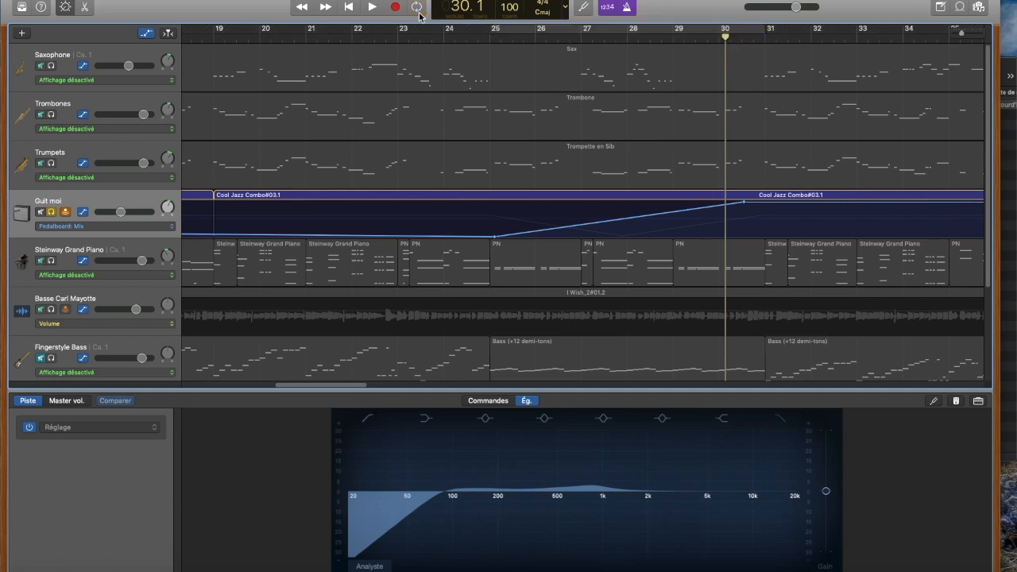
{"action": "key", "text": "b"}
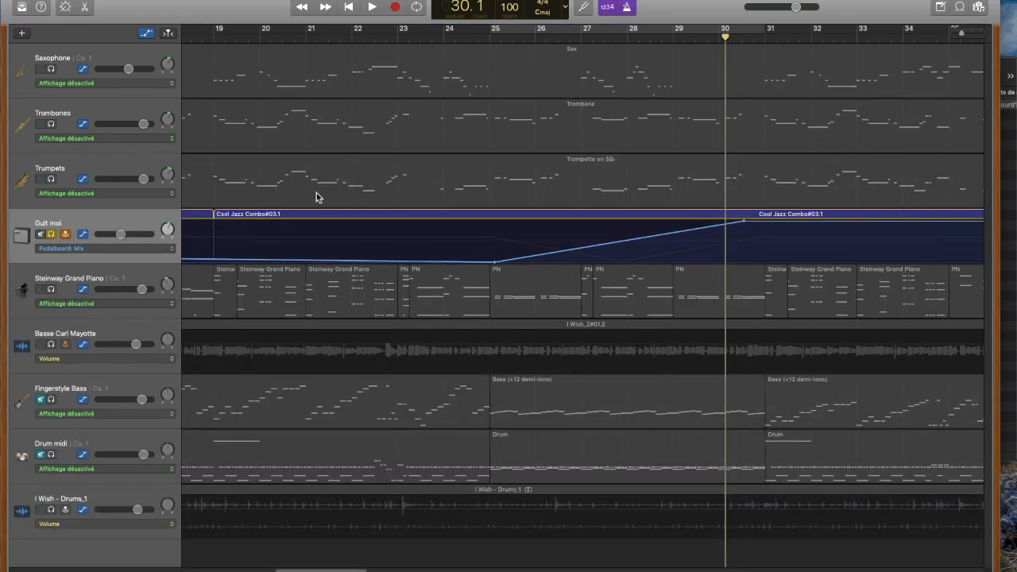
{"action": "left_click", "coordinate": [147, 35]}
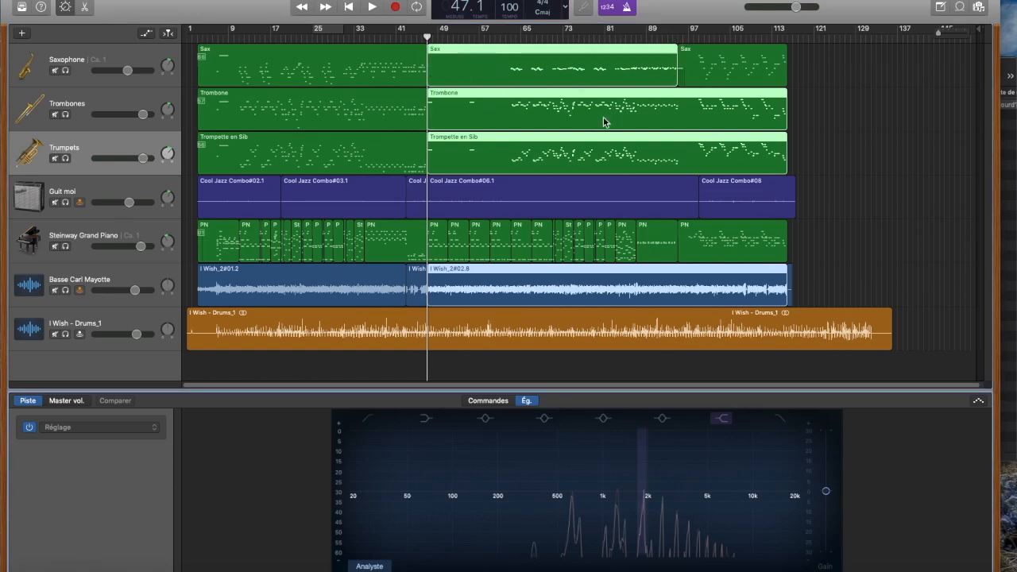
Step: Place the playhead at bar 63 and split the saxophone, trombone, trumpet and guitar regions there
{"action": "key", "text": "super+Right"}
{"action": "key", "text": "super+Right"}
{"action": "key", "text": "super+Right"}
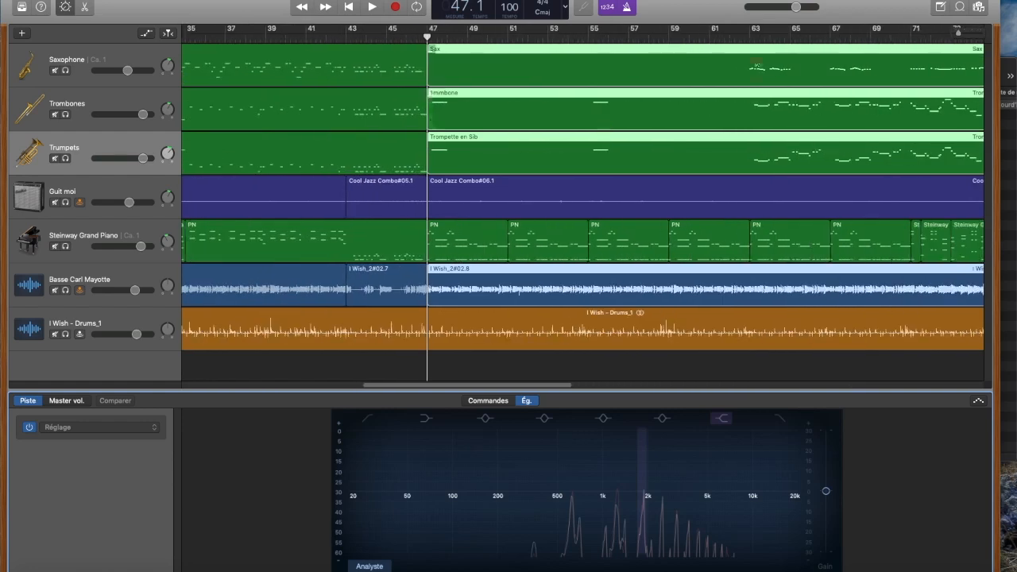
{"action": "left_click", "coordinate": [751, 39]}
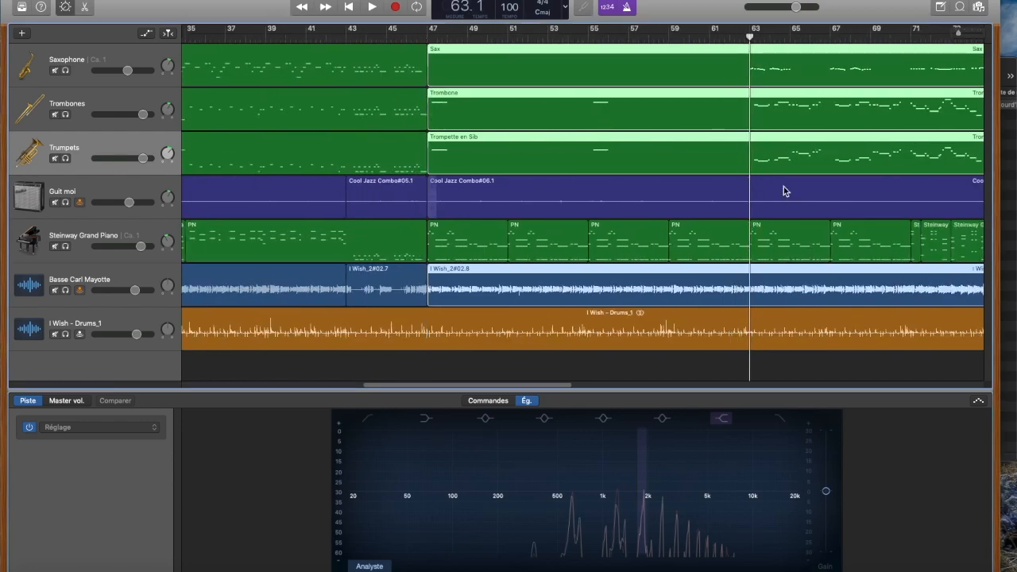
{"action": "key", "text": "super+Left"}
{"action": "key", "text": "super+Left"}
{"action": "key", "text": "super+Left"}
{"action": "left_click_drag", "start_coordinate": [829, 67], "coordinate": [522, 254]}
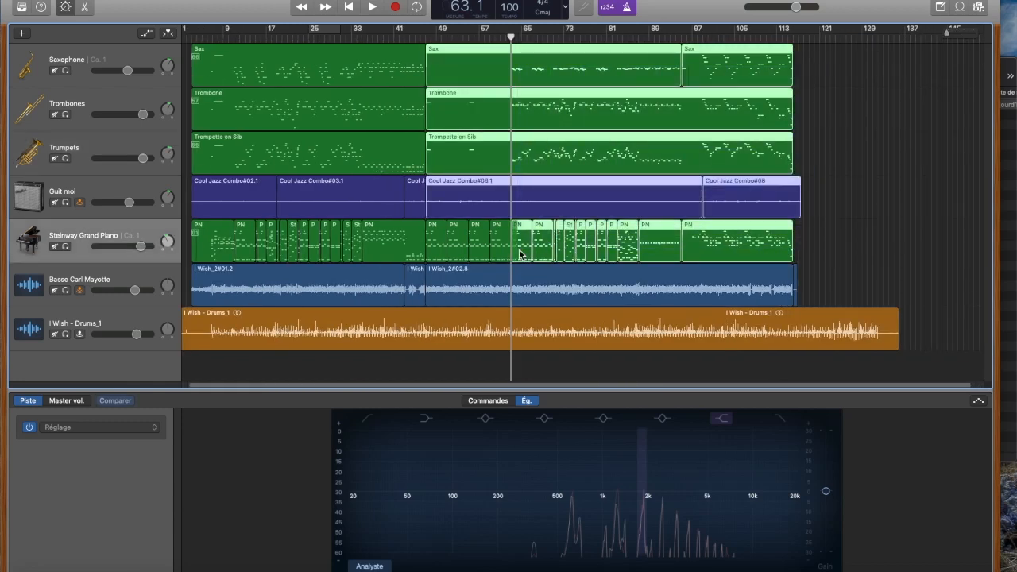
{"action": "left_click", "coordinate": [658, 156]}
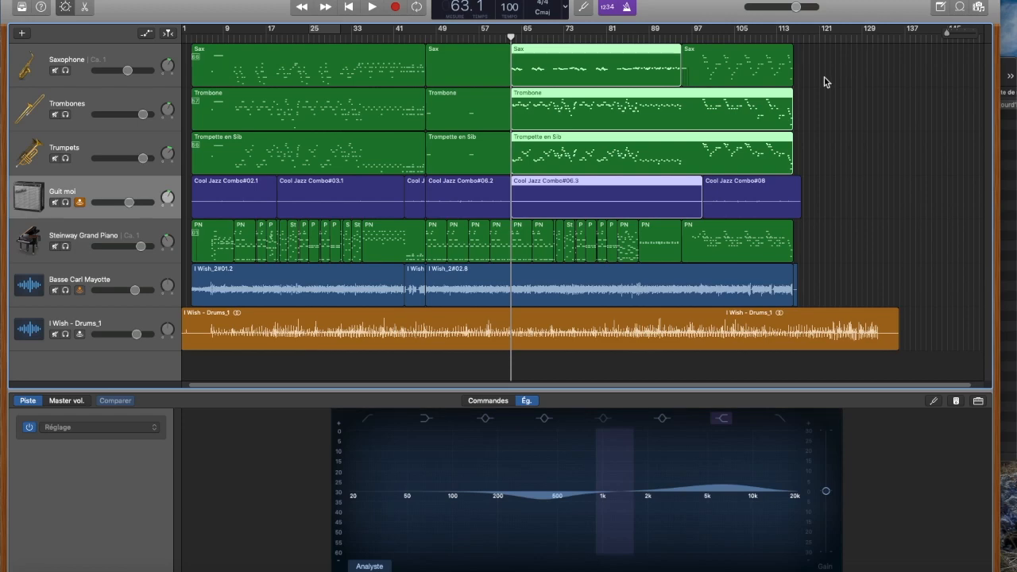
Step: Split the audio bass region at bar 63 and move all regions after that bar, except the drums, to about bar 119
{"action": "left_click_drag", "start_coordinate": [818, 70], "coordinate": [535, 65]}
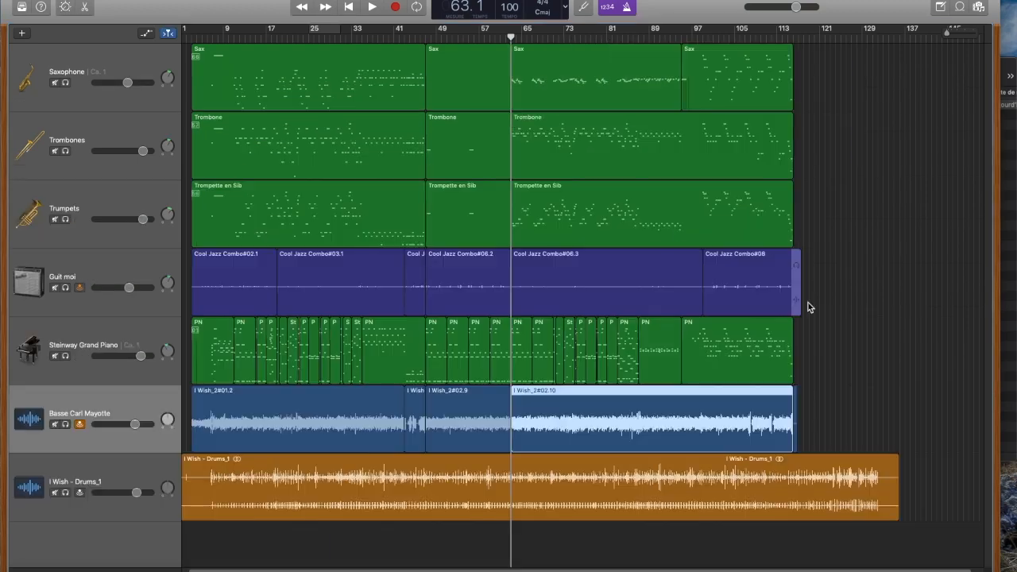
{"action": "left_click_drag", "start_coordinate": [858, 413], "coordinate": [843, 84]}
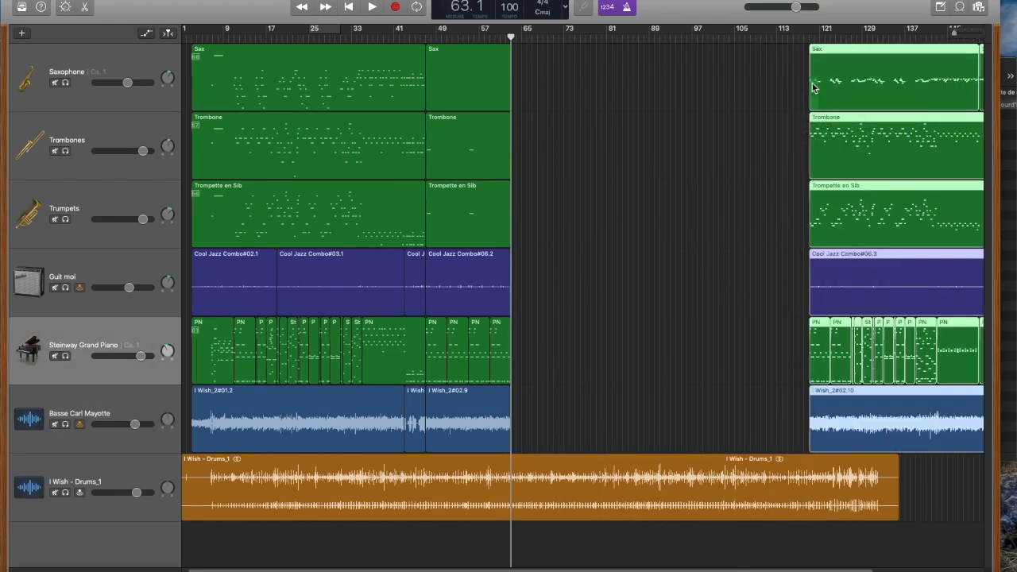
Step: Select the regions between bars 47 and 63 on all tracks except the drums and loop them to about bar 81
{"action": "left_click", "coordinate": [558, 85]}
{"action": "left_click_drag", "start_coordinate": [553, 72], "coordinate": [439, 441]}
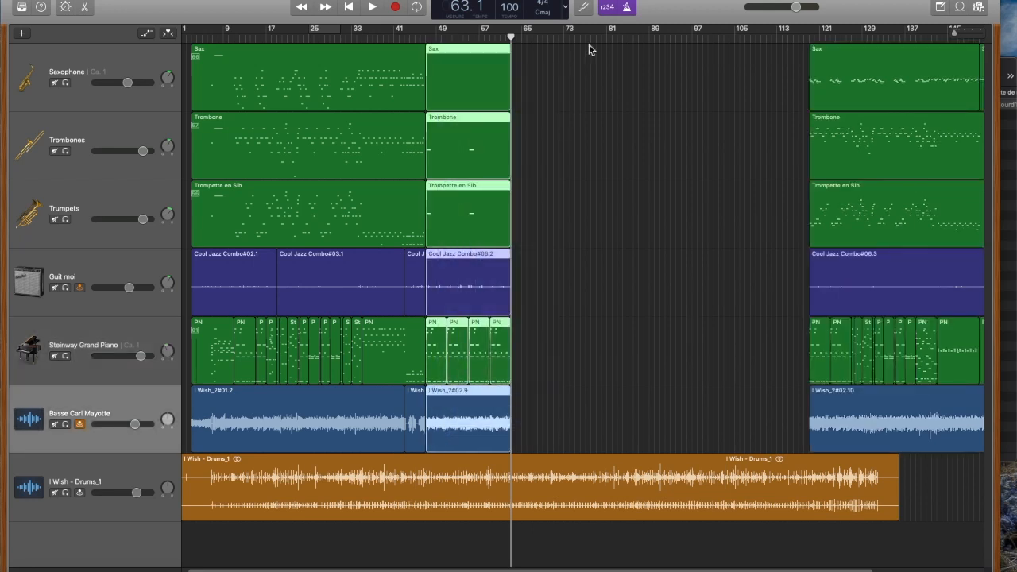
{"action": "left_click_drag", "start_coordinate": [515, 52], "coordinate": [610, 50]}
{"action": "left_click", "coordinate": [706, 146]}
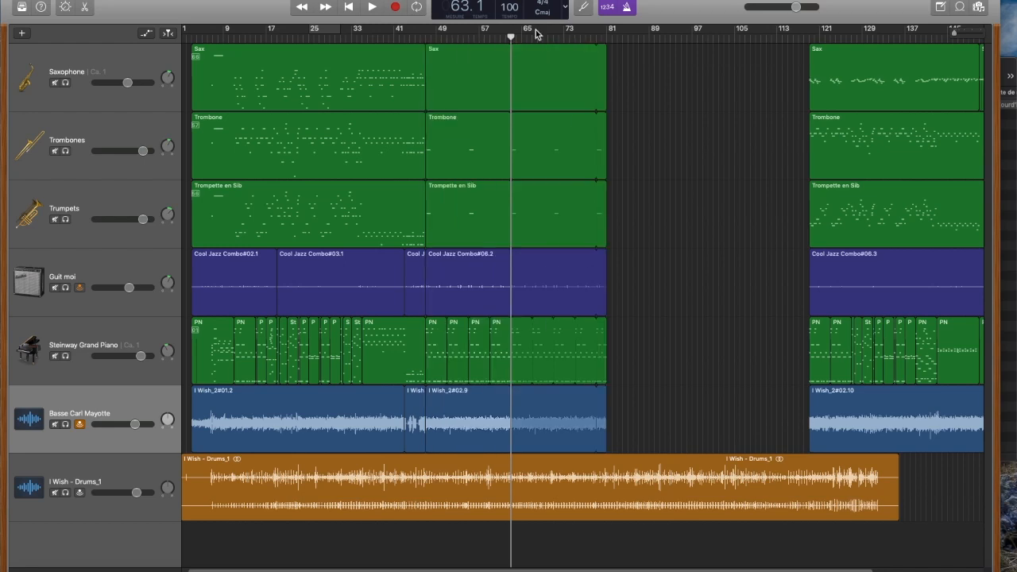
{"action": "scroll", "coordinate": [765, 70], "scroll_direction": "right", "scroll_amount": 3}
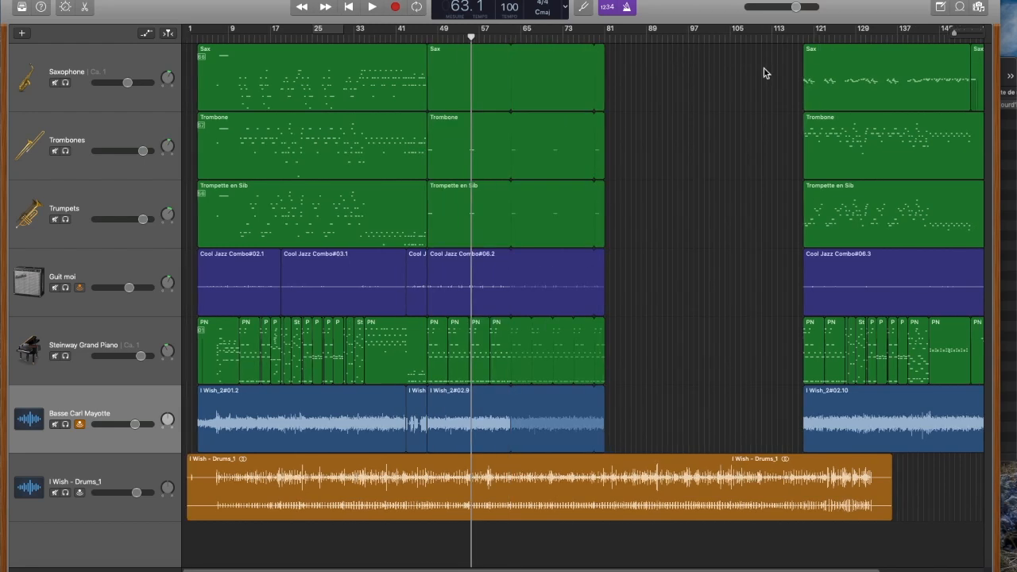
Step: Select the regions after the gap on all tracks except the drums and move them back to bar 79, directly after the looped section
{"action": "left_click_drag", "start_coordinate": [690, 399], "coordinate": [948, 61]}
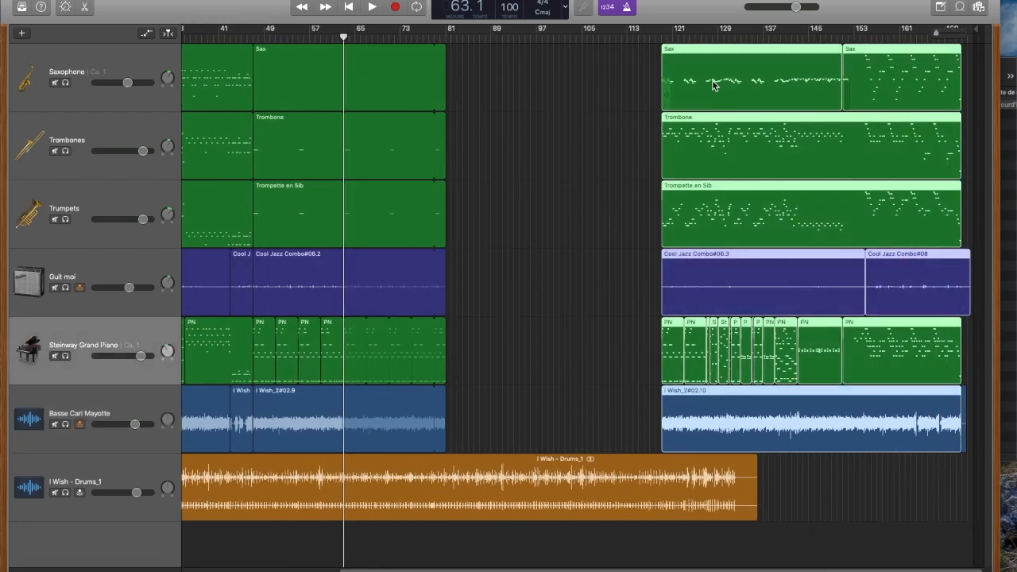
{"action": "left_click_drag", "start_coordinate": [722, 54], "coordinate": [518, 70]}
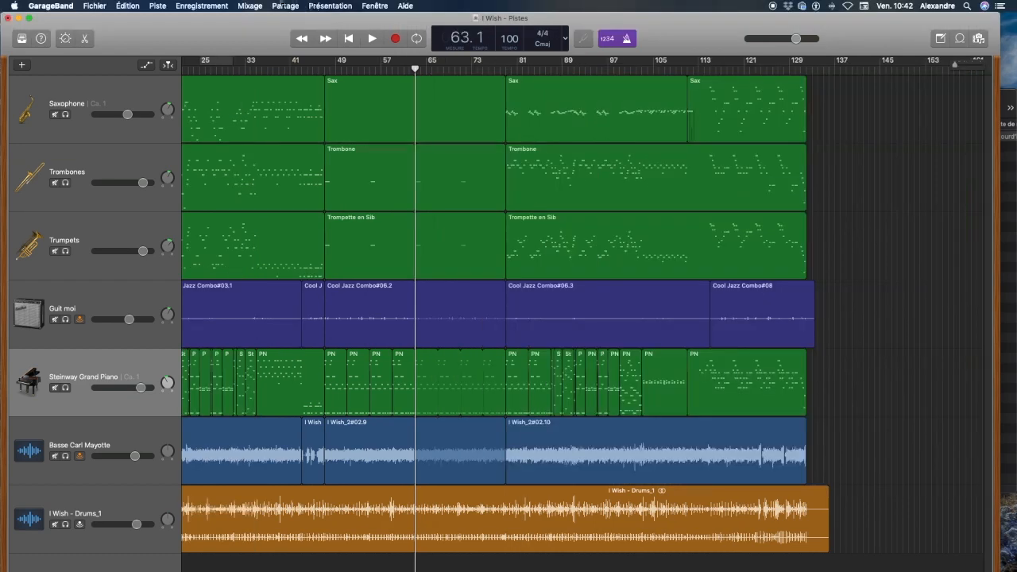
Step: Share the song to iTunes without compression, replacing the date and time in its title with "+ basse"
{"action": "left_click", "coordinate": [284, 5]}
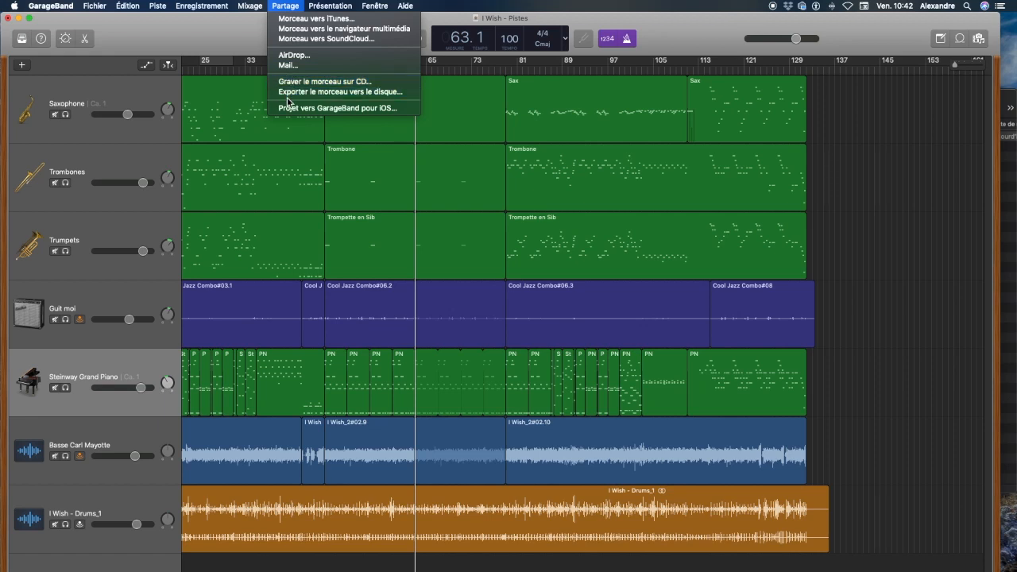
{"action": "left_click", "coordinate": [299, 18]}
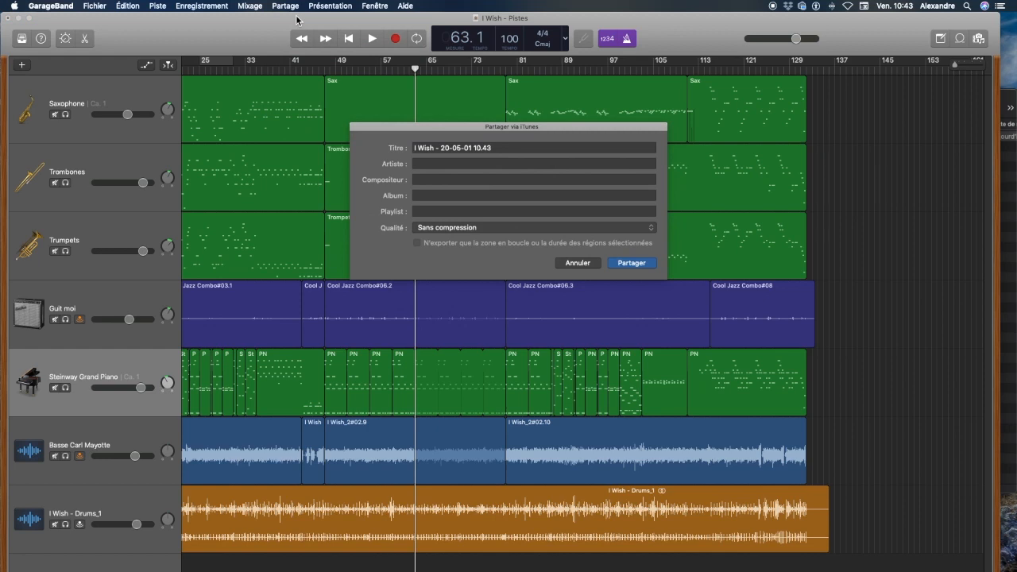
{"action": "left_click_drag", "start_coordinate": [496, 148], "coordinate": [440, 152]}
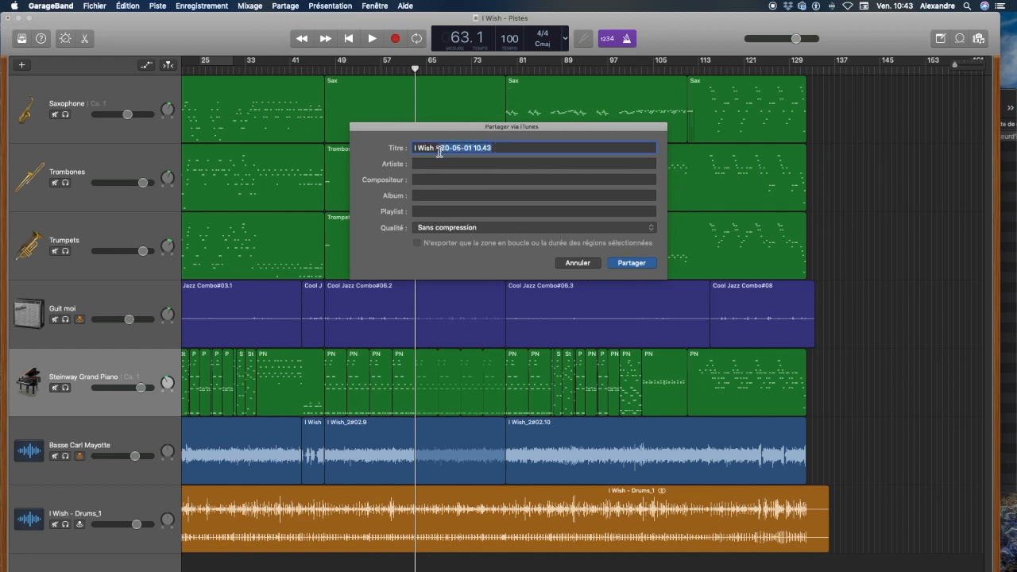
{"action": "type", "text": "+ basse"}
{"action": "key", "text": "Return"}
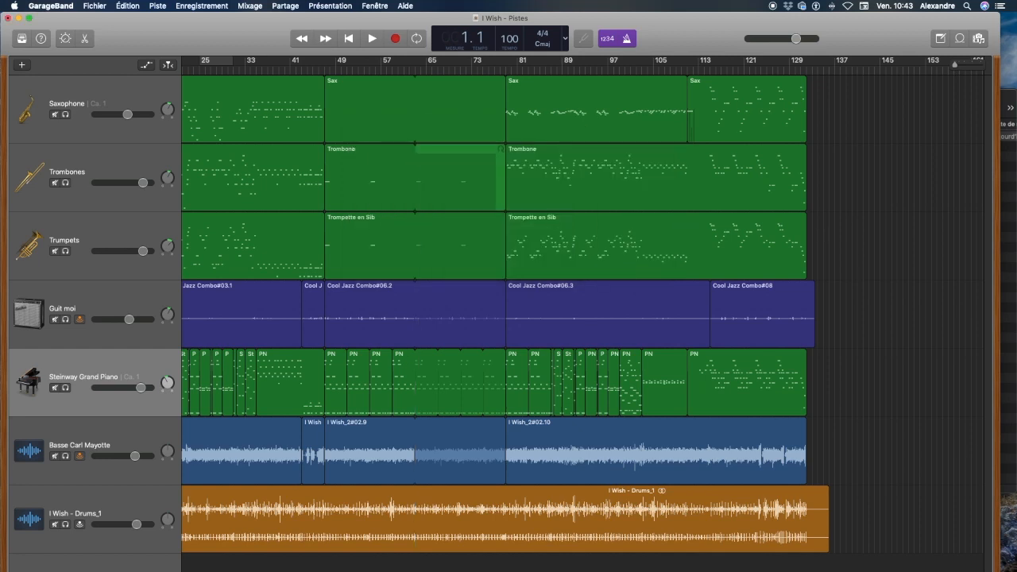